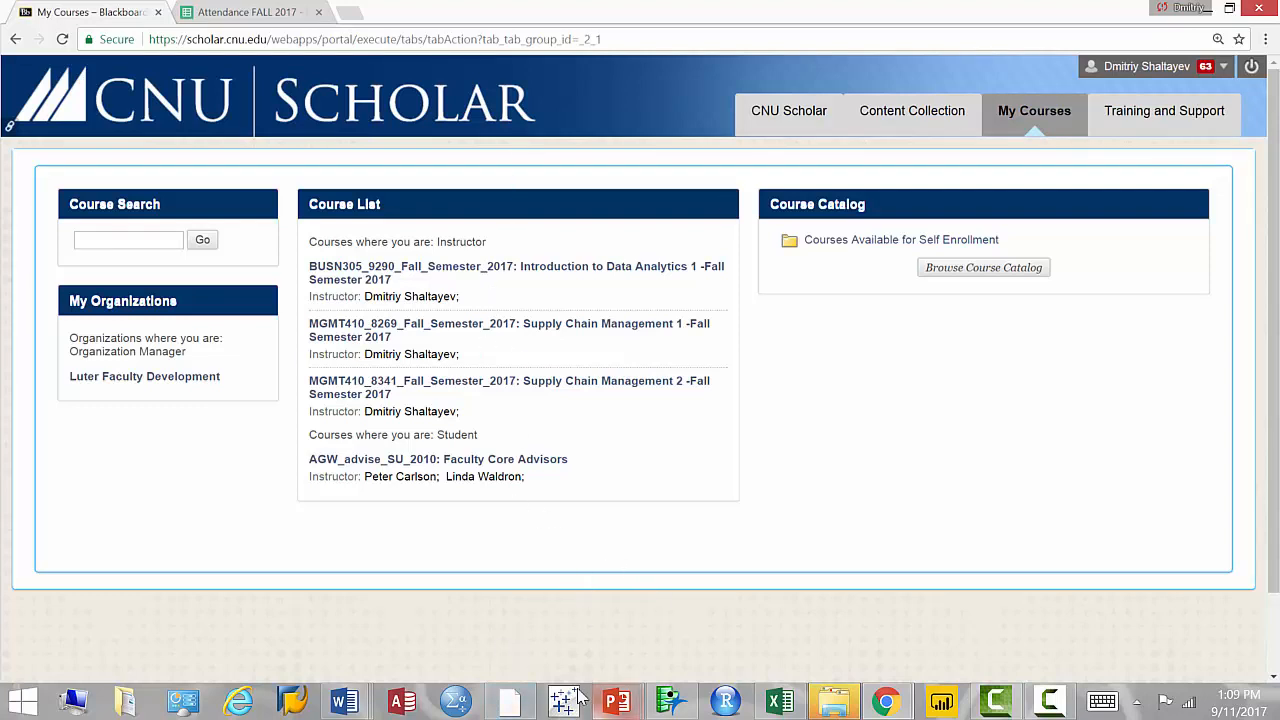
Switch to JMP Pro, open Titanic.jmp and review its Survived, Sex, Age and Class columns
click(670, 700)
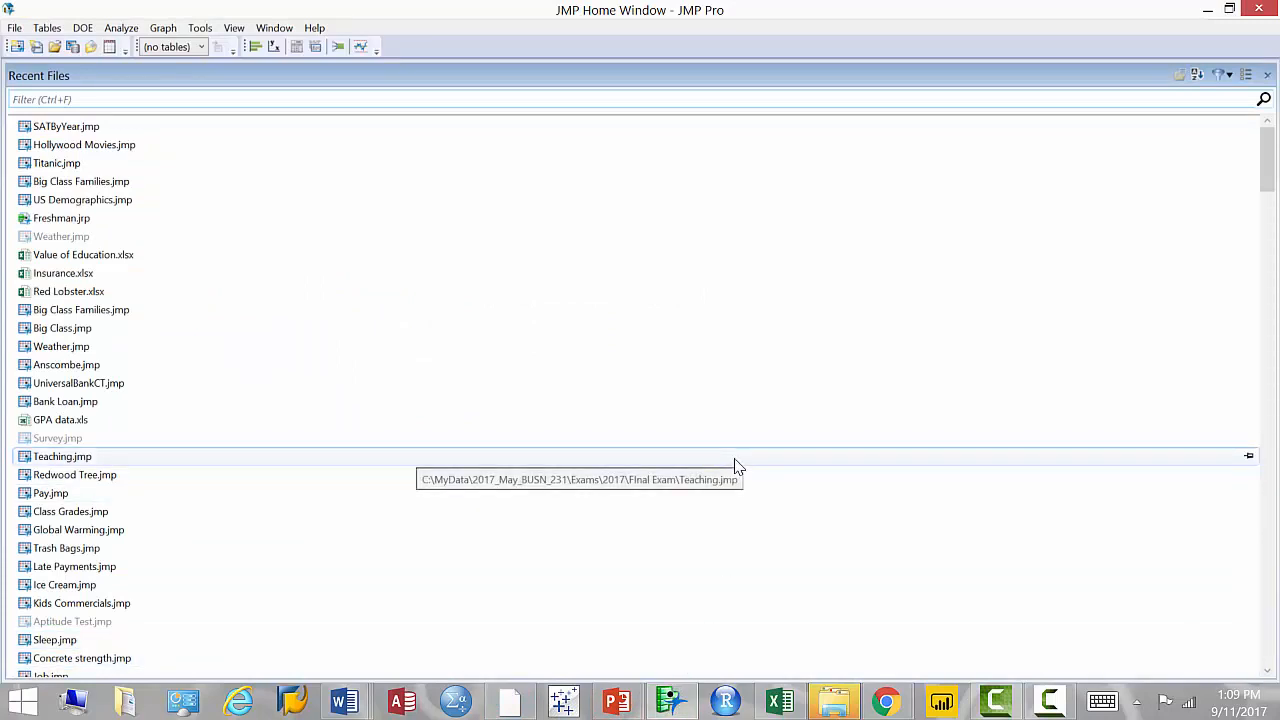
double_click(65, 166)
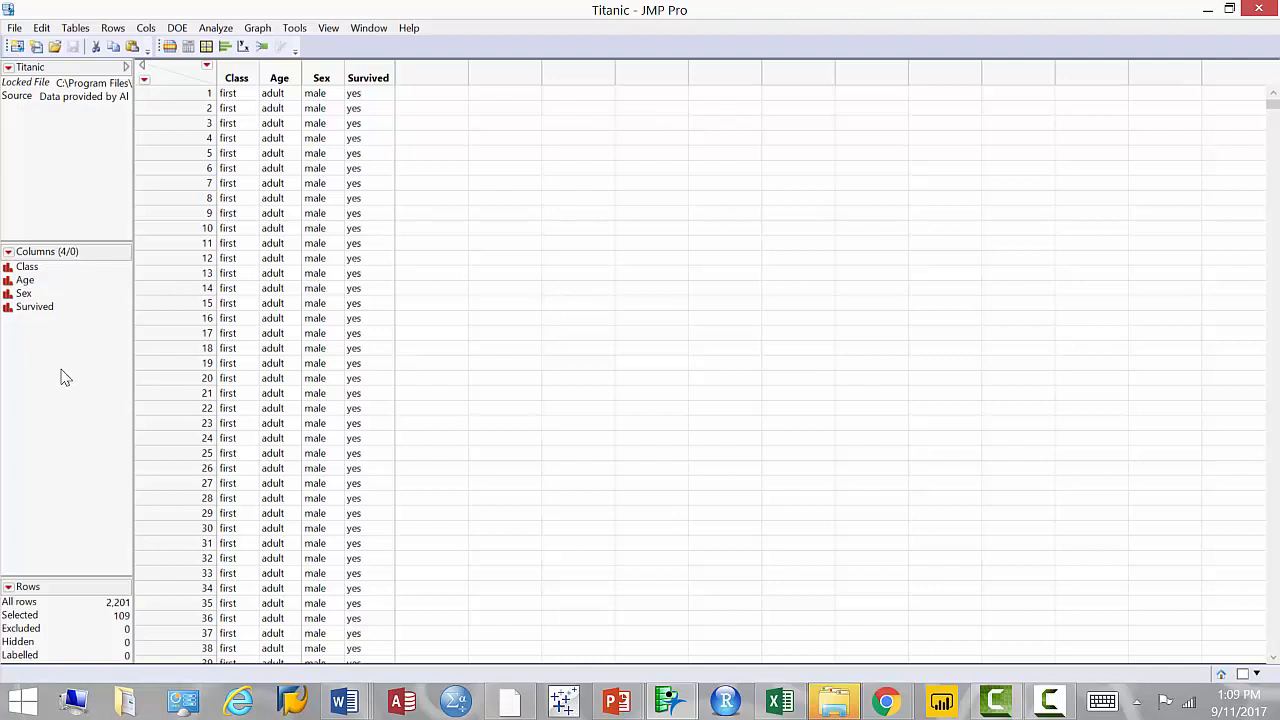
click(47, 306)
click(24, 294)
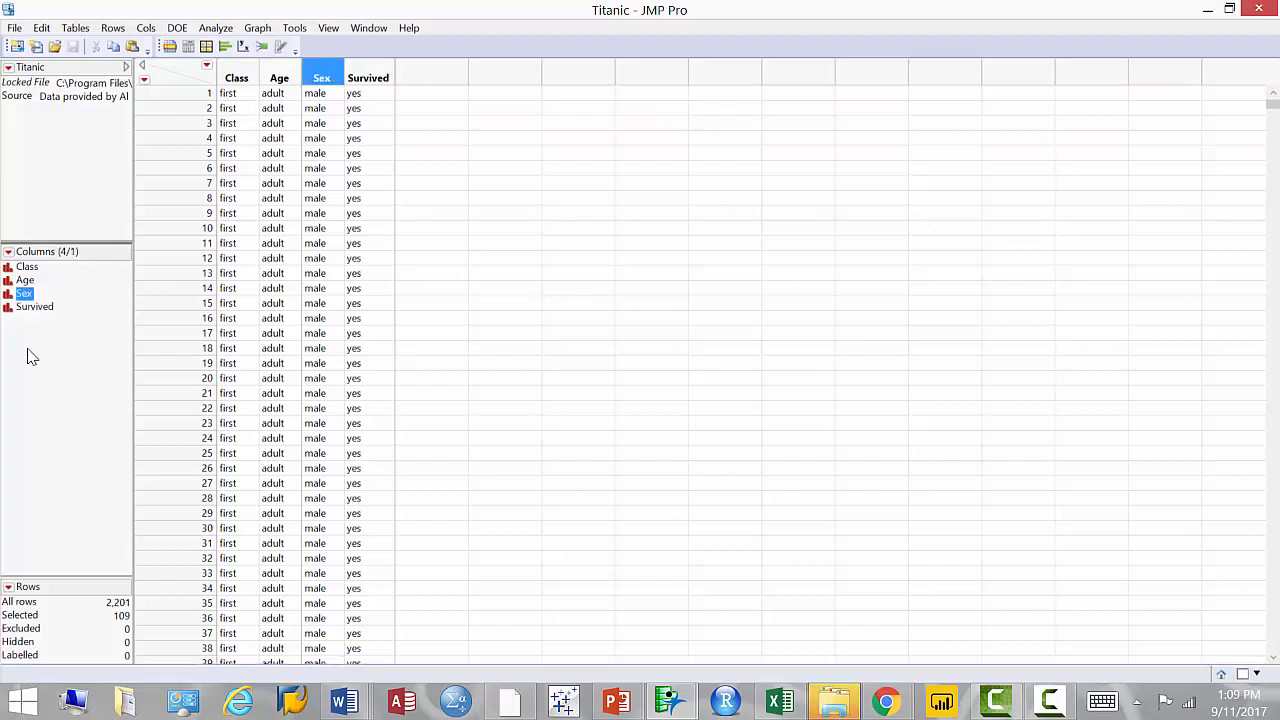
click(30, 281)
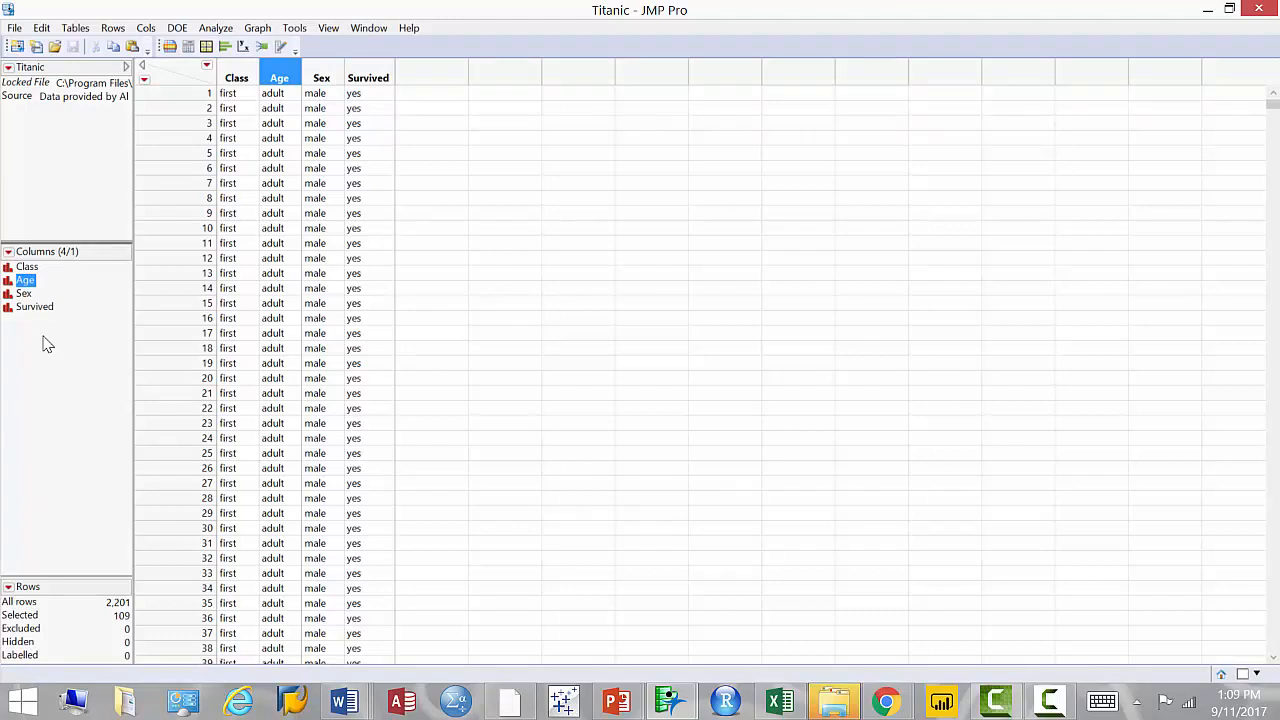
click(47, 267)
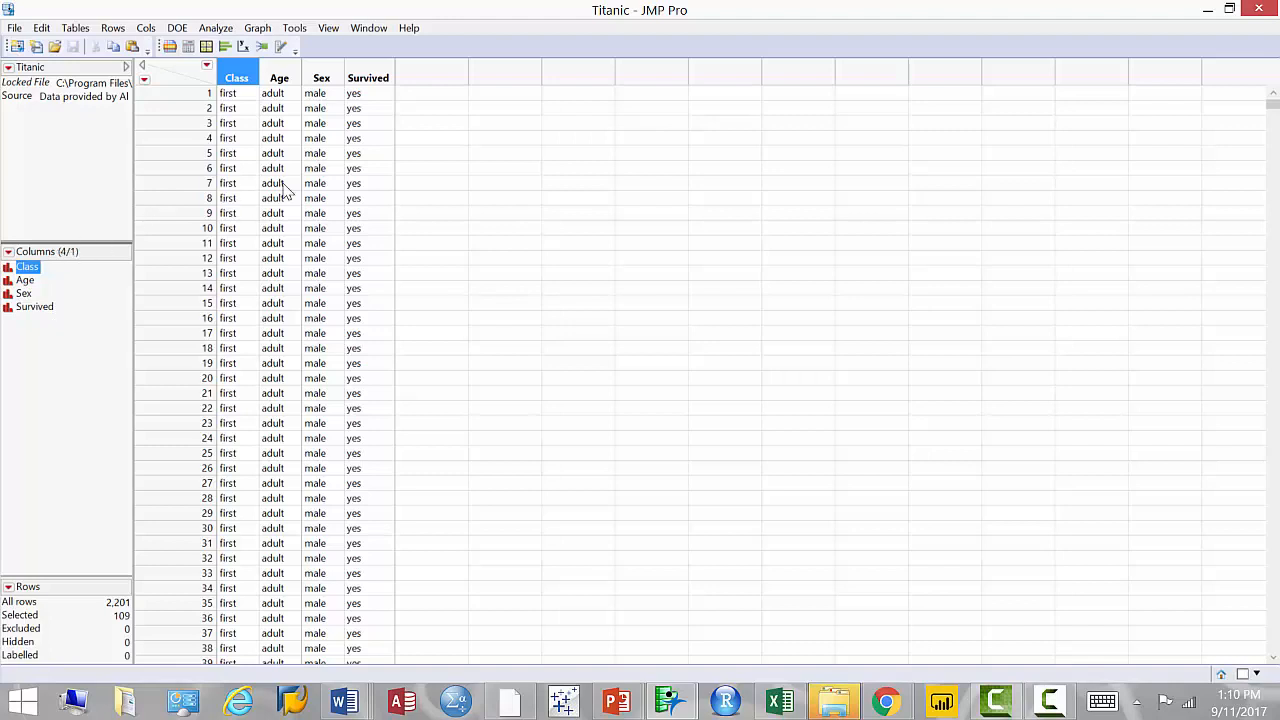
Run a Fit Y by X analysis with Survived as the Y response and Sex as the X factor
click(246, 48)
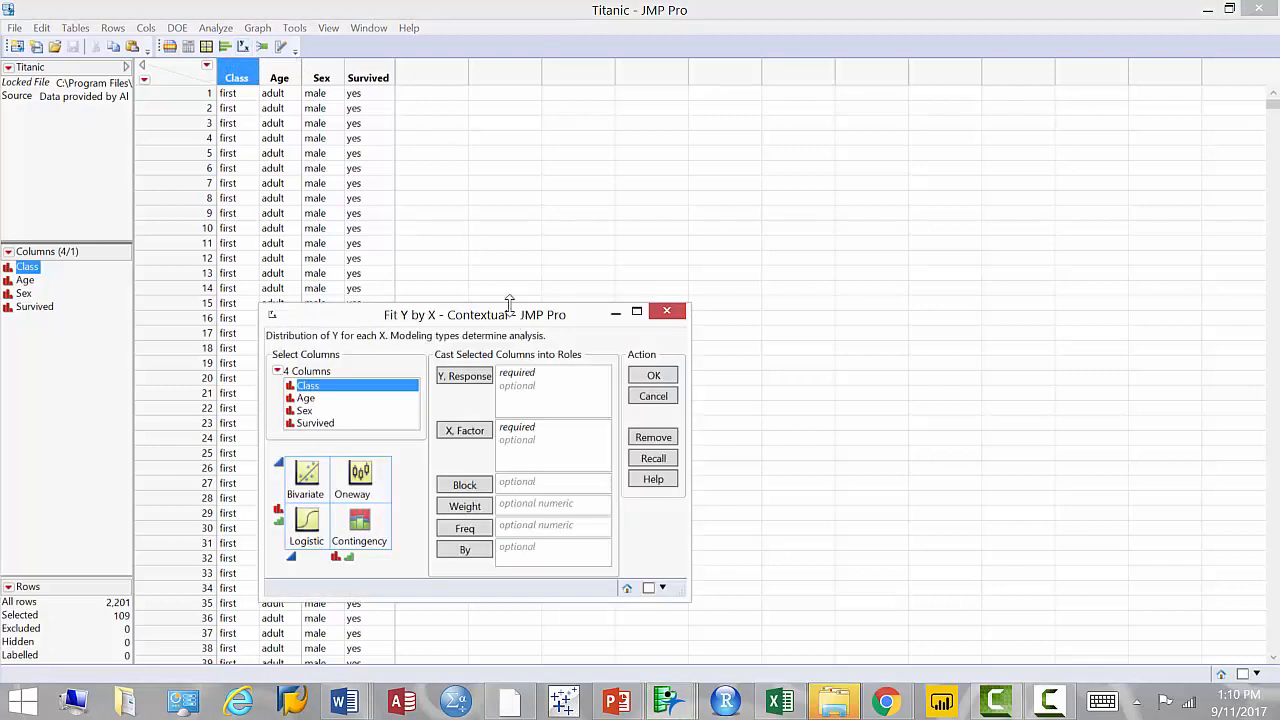
drag(515, 318, 726, 153)
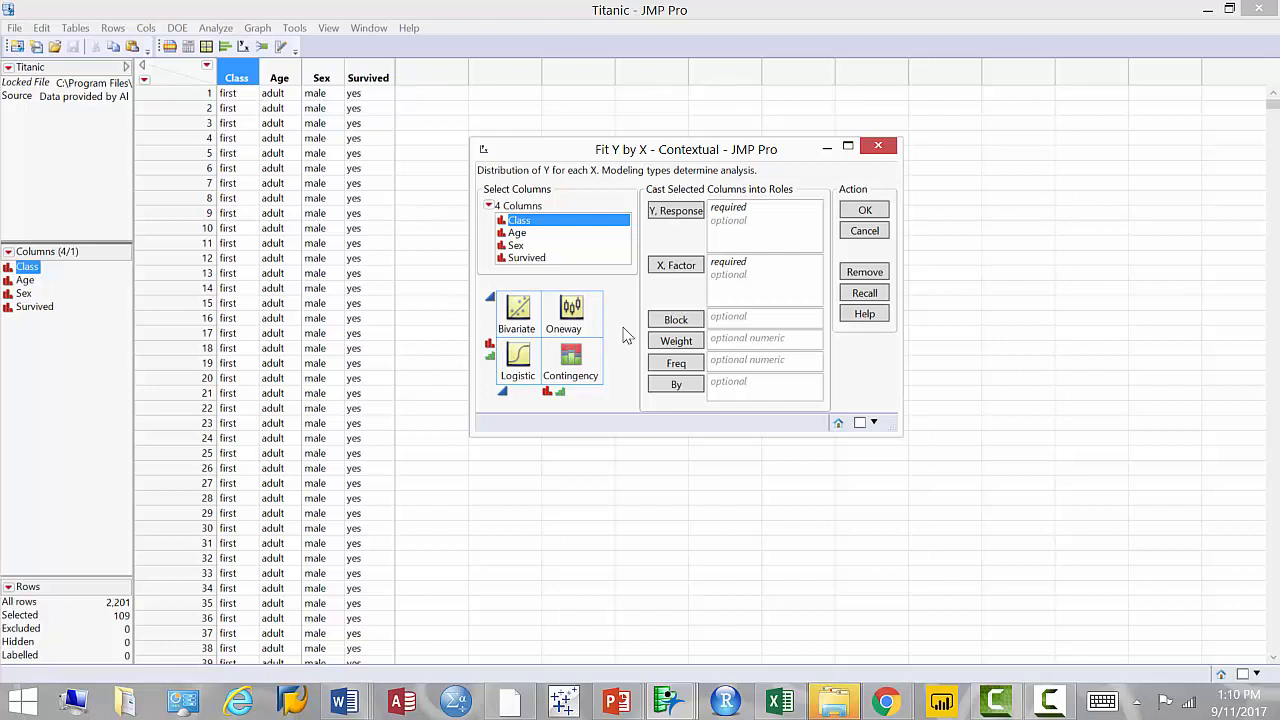
drag(540, 262, 745, 236)
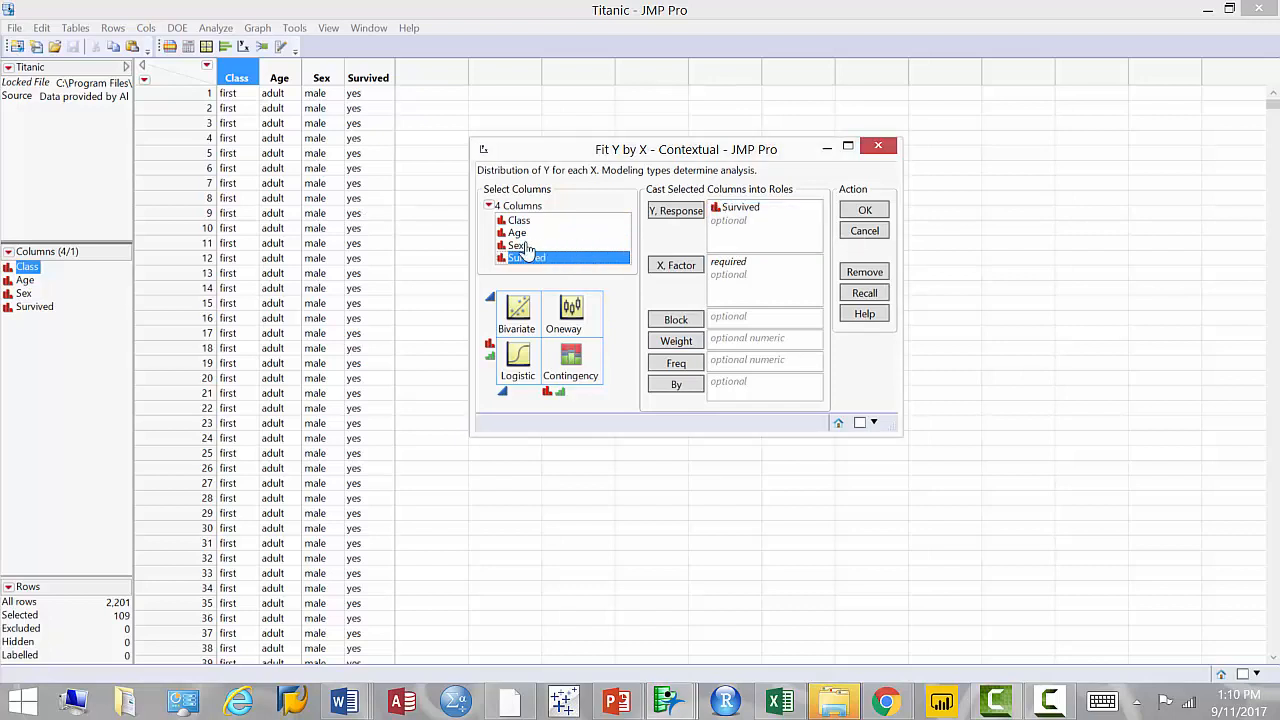
drag(530, 246, 740, 312)
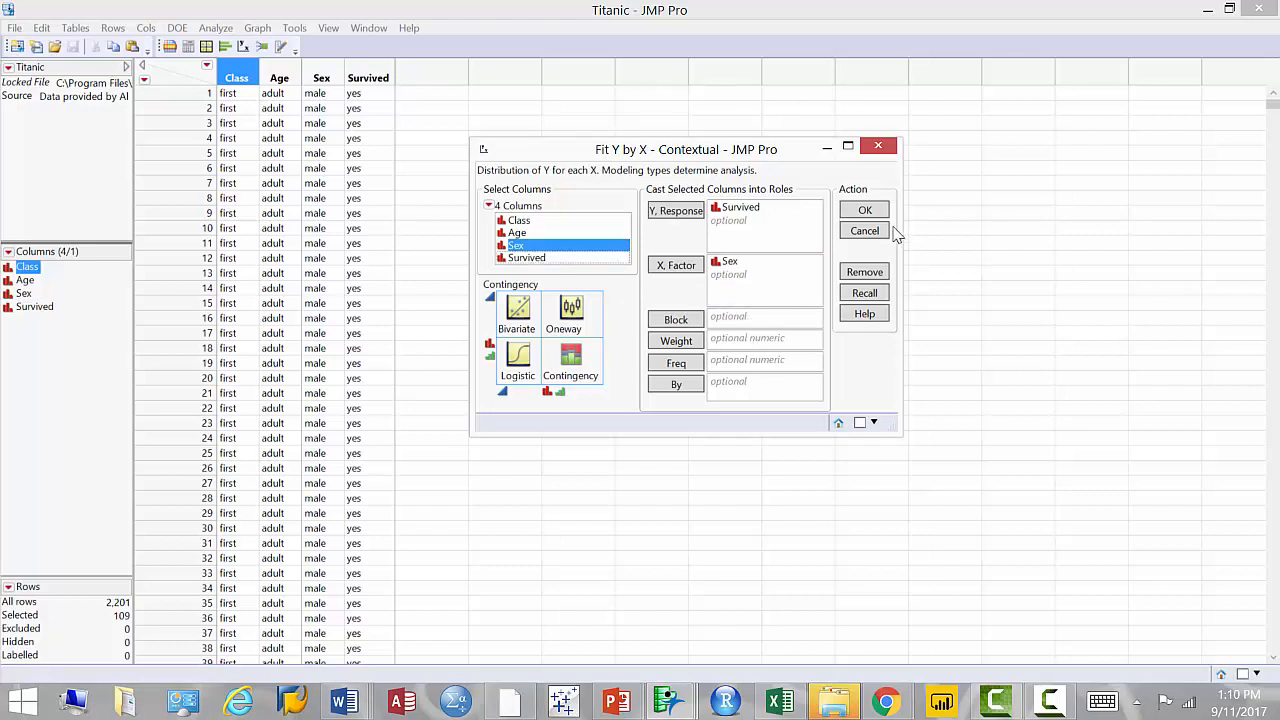
click(864, 216)
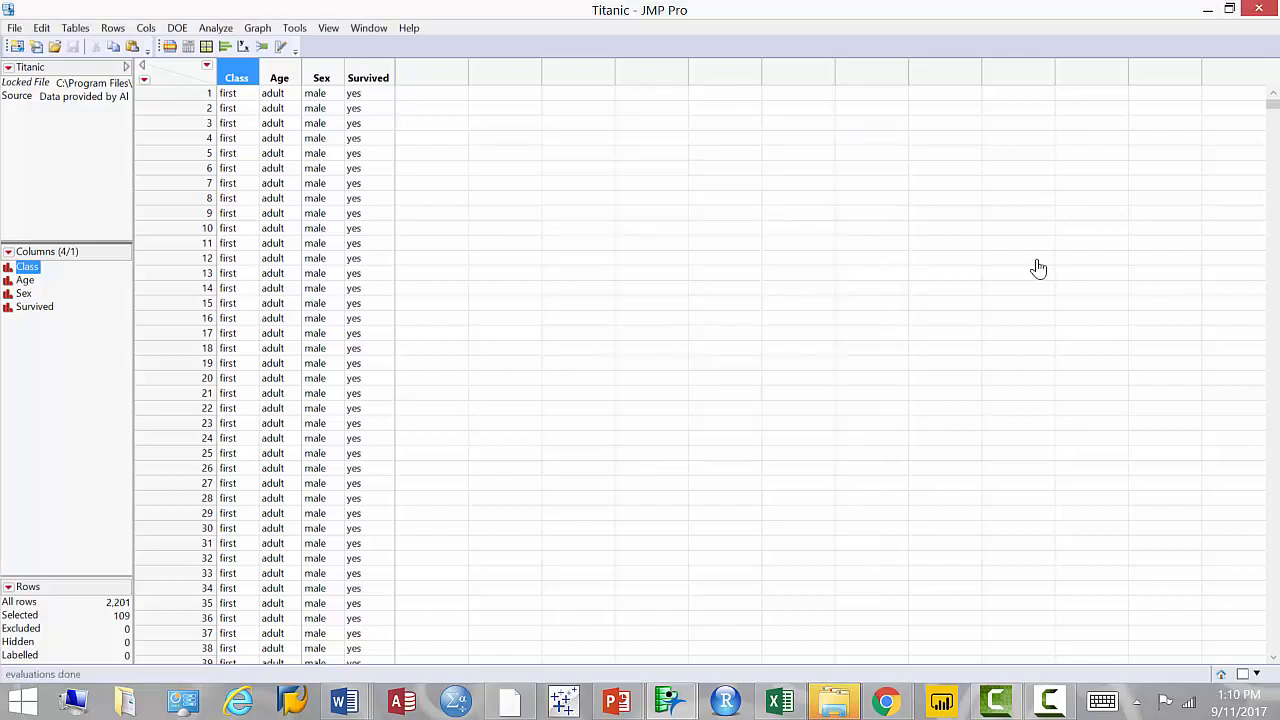
Maximize the contingency report, widen the overall Survived bar beside the mosaic plot and compare the plot's female, male and overall survival proportions
click(653, 20)
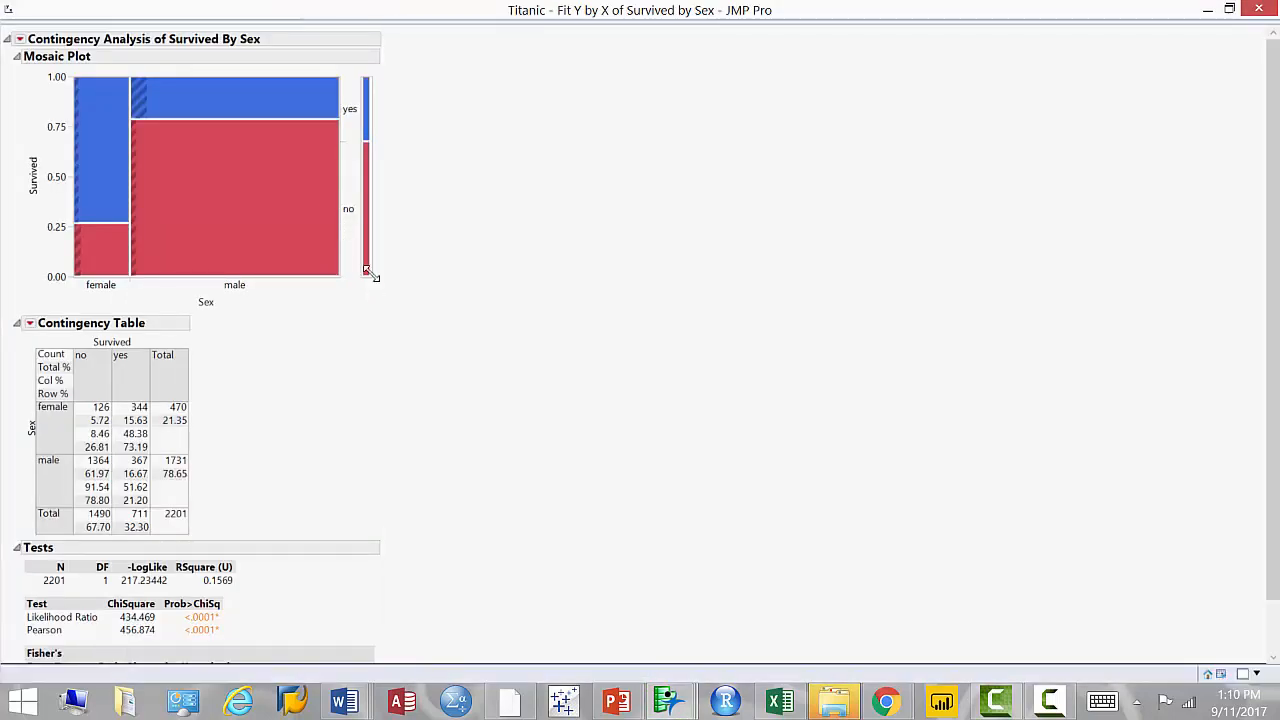
drag(370, 273, 437, 283)
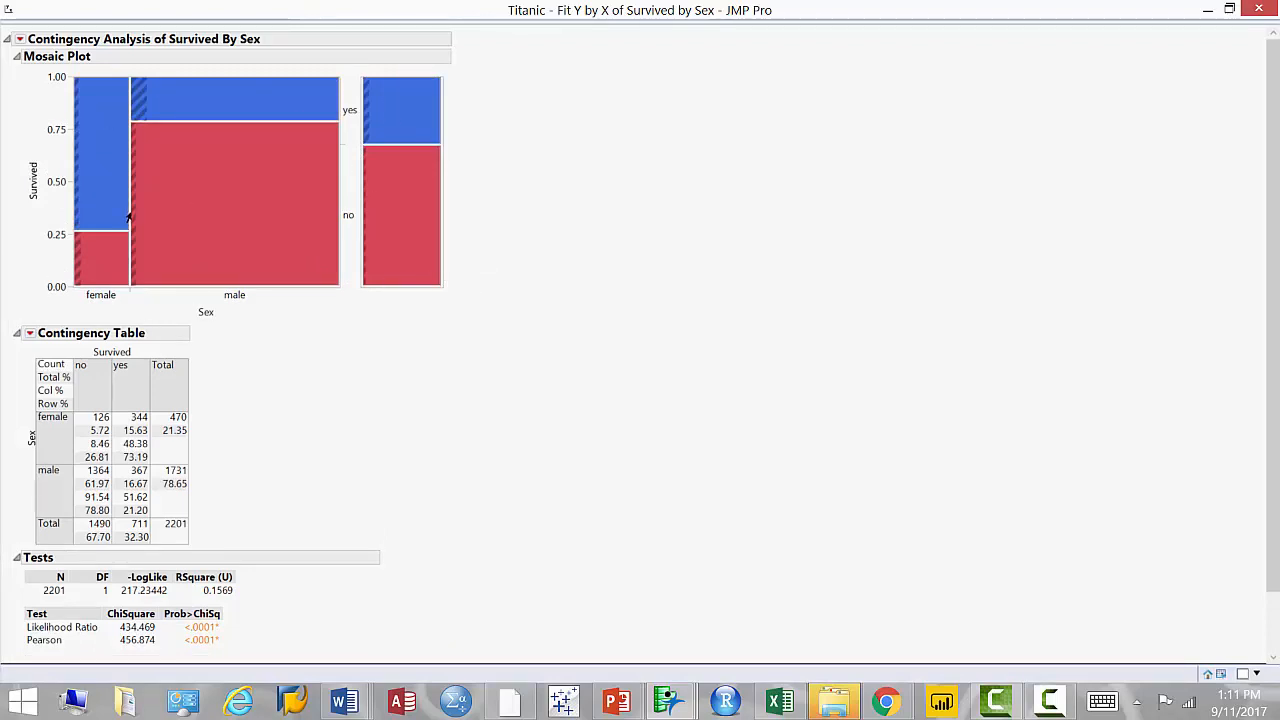
mouse_move(314, 217)
mouse_move(400, 245)
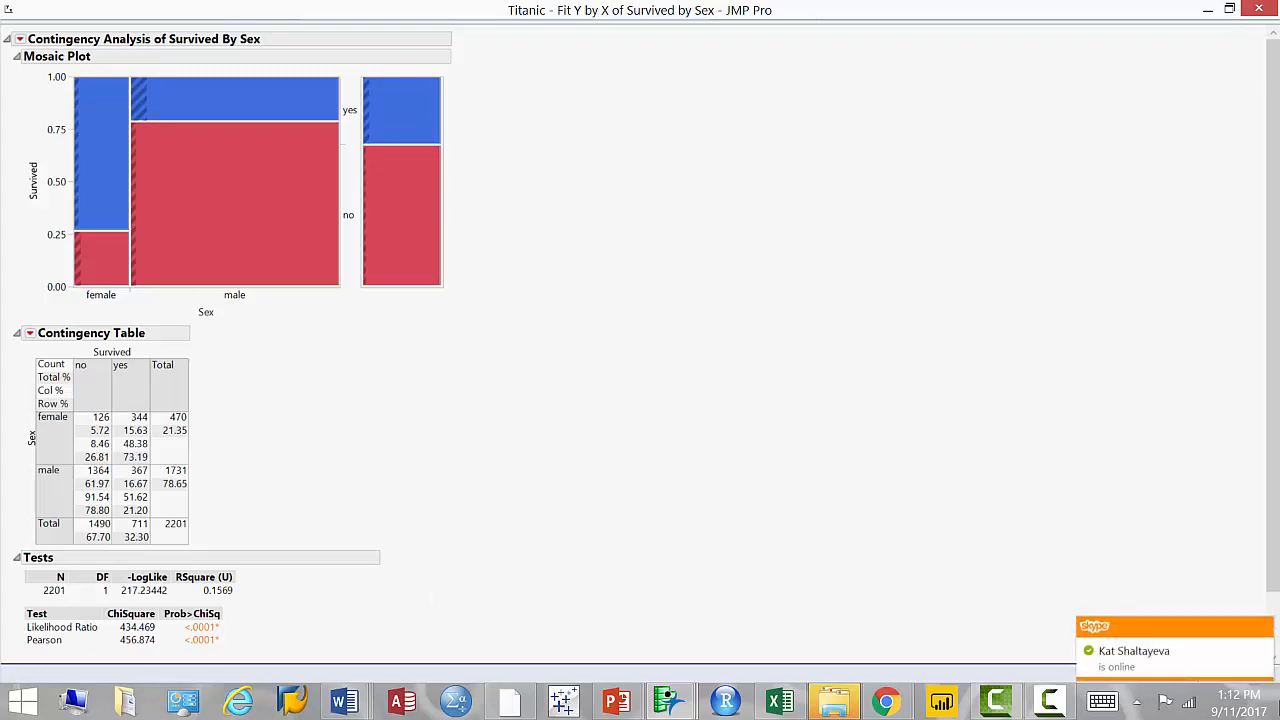
click(1264, 630)
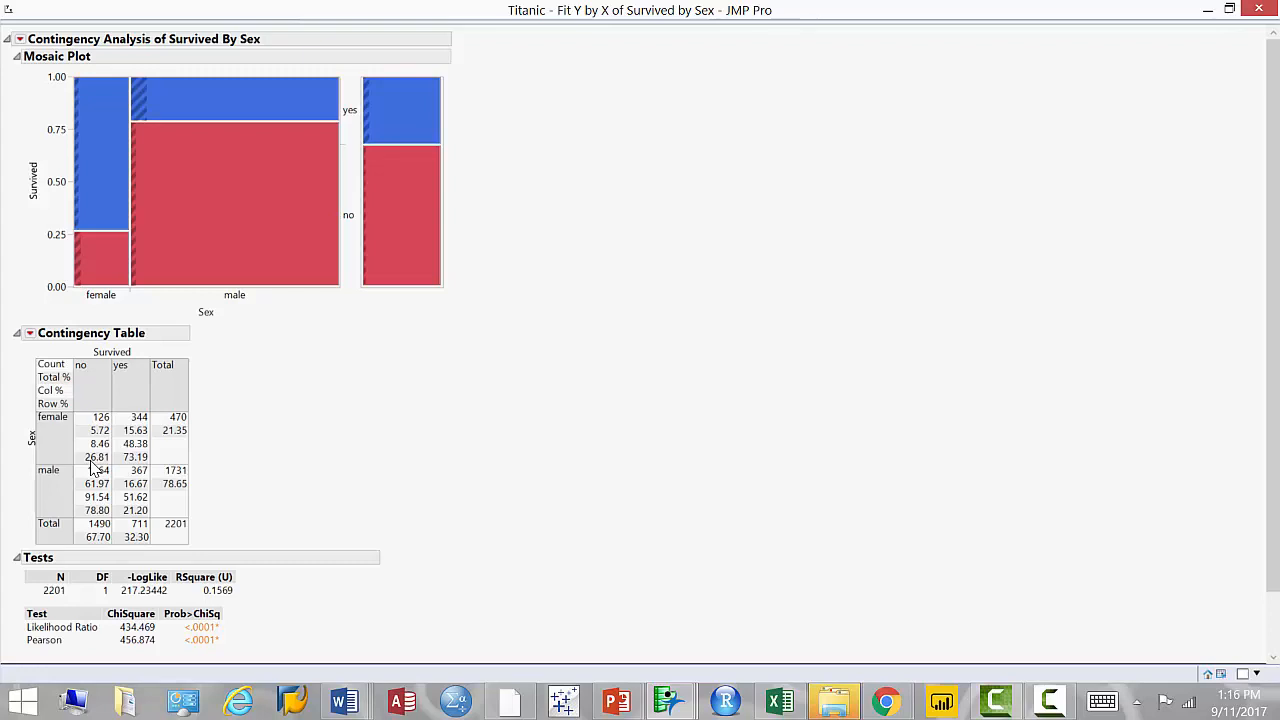
Close the Survived by Sex report and the Titanic data table
click(1262, 17)
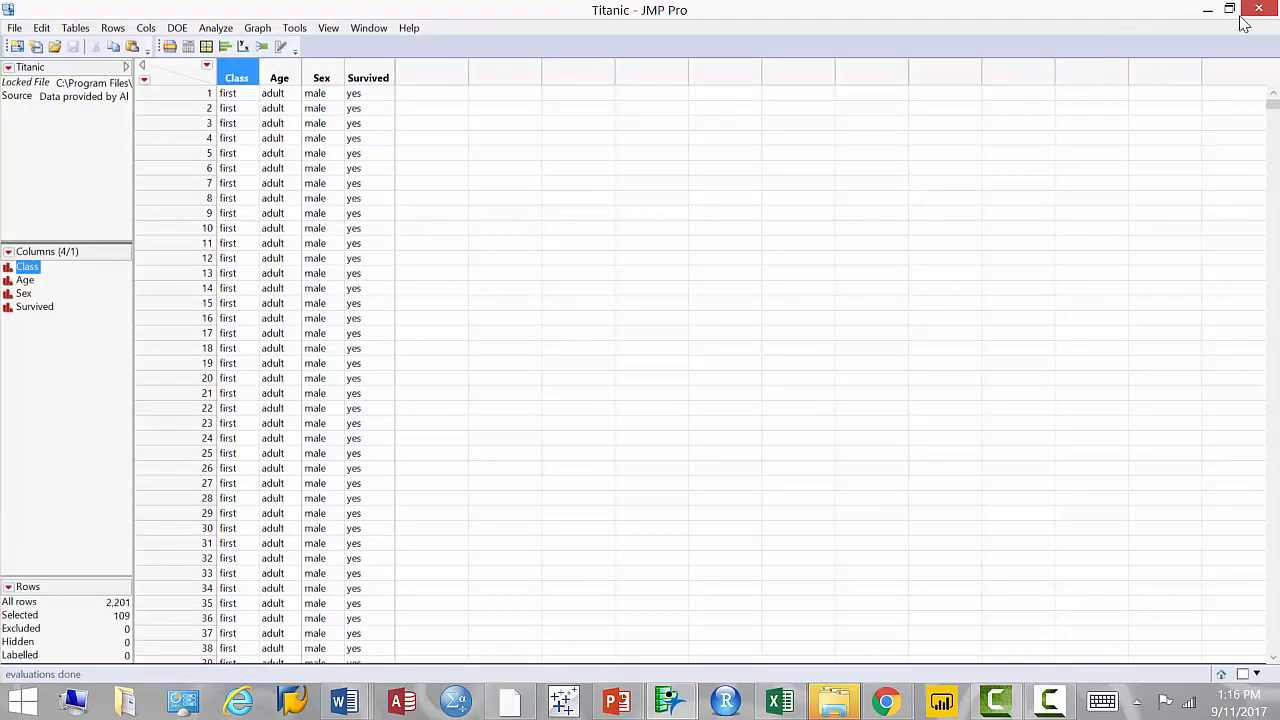
click(1262, 14)
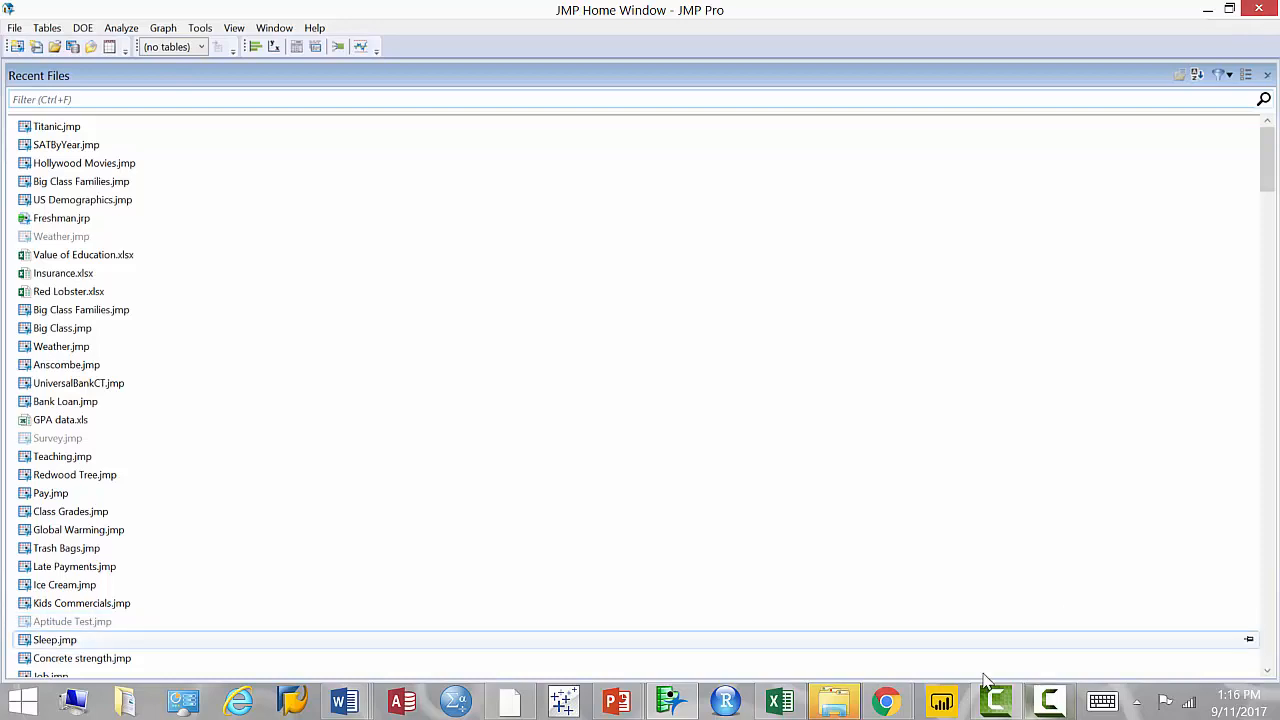
Open the SATByYear.jmp data table from the Sample Data Library
click(318, 28)
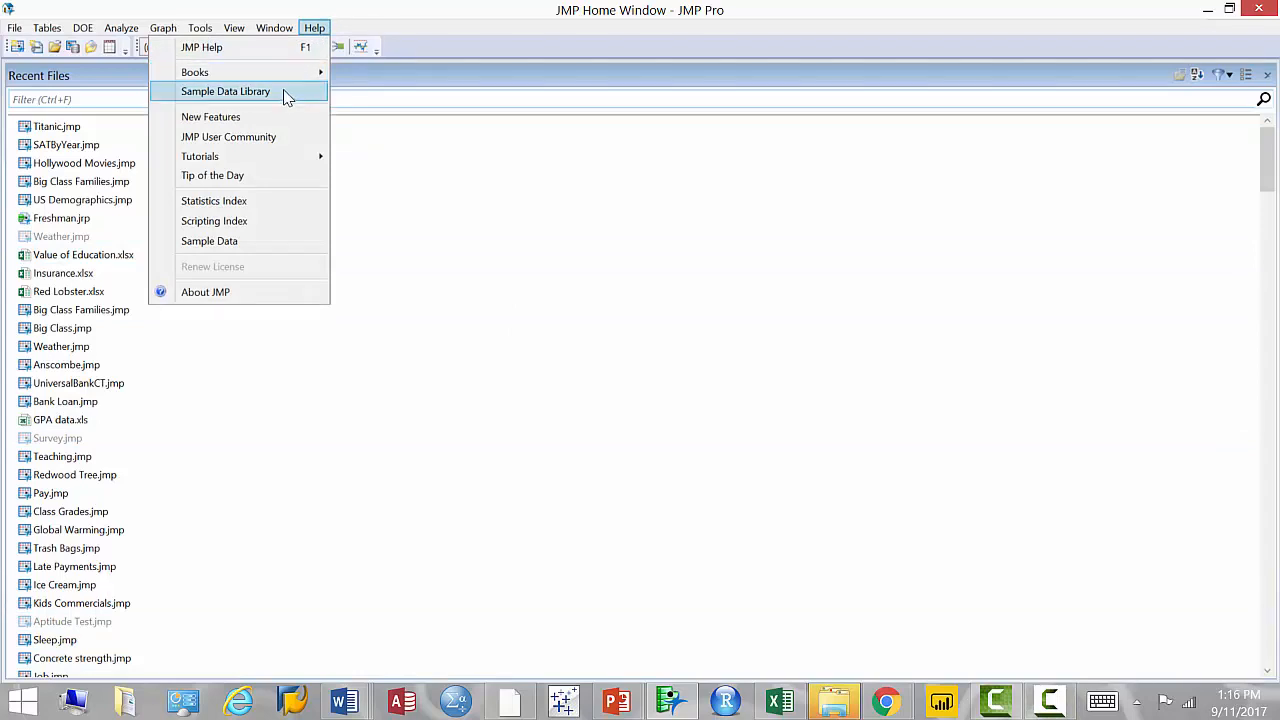
click(283, 95)
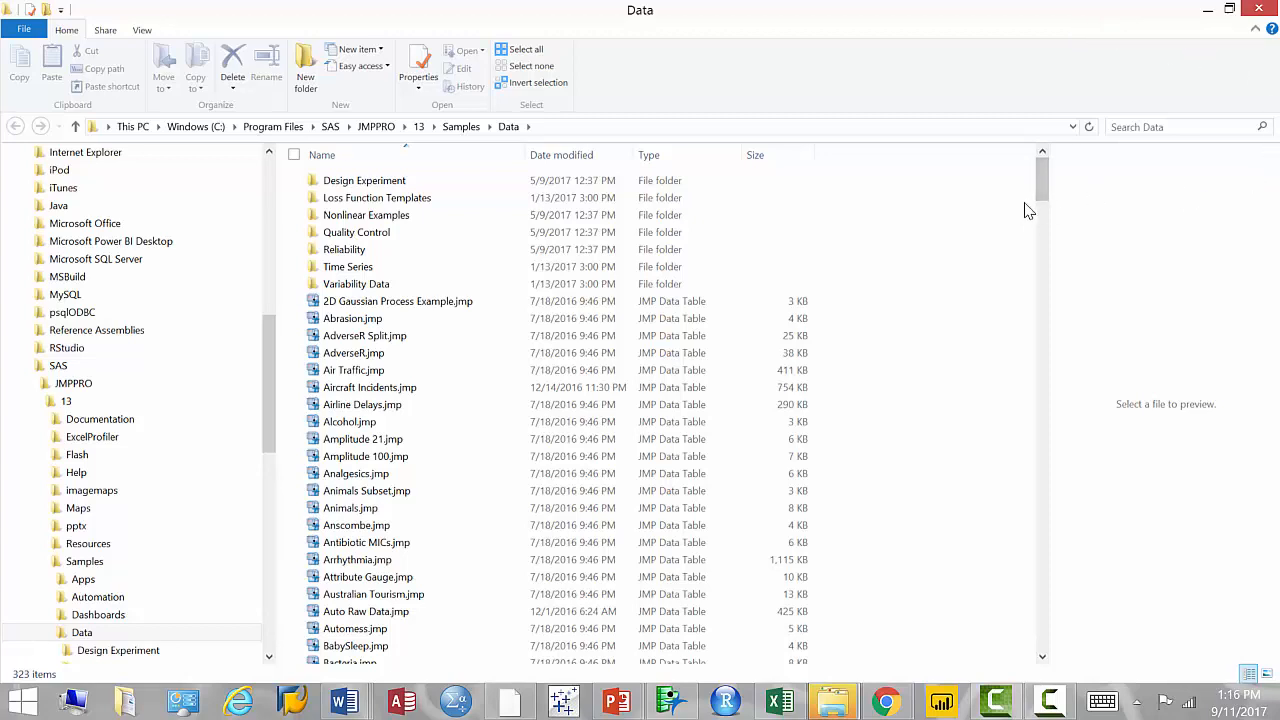
drag(1042, 192, 1049, 510)
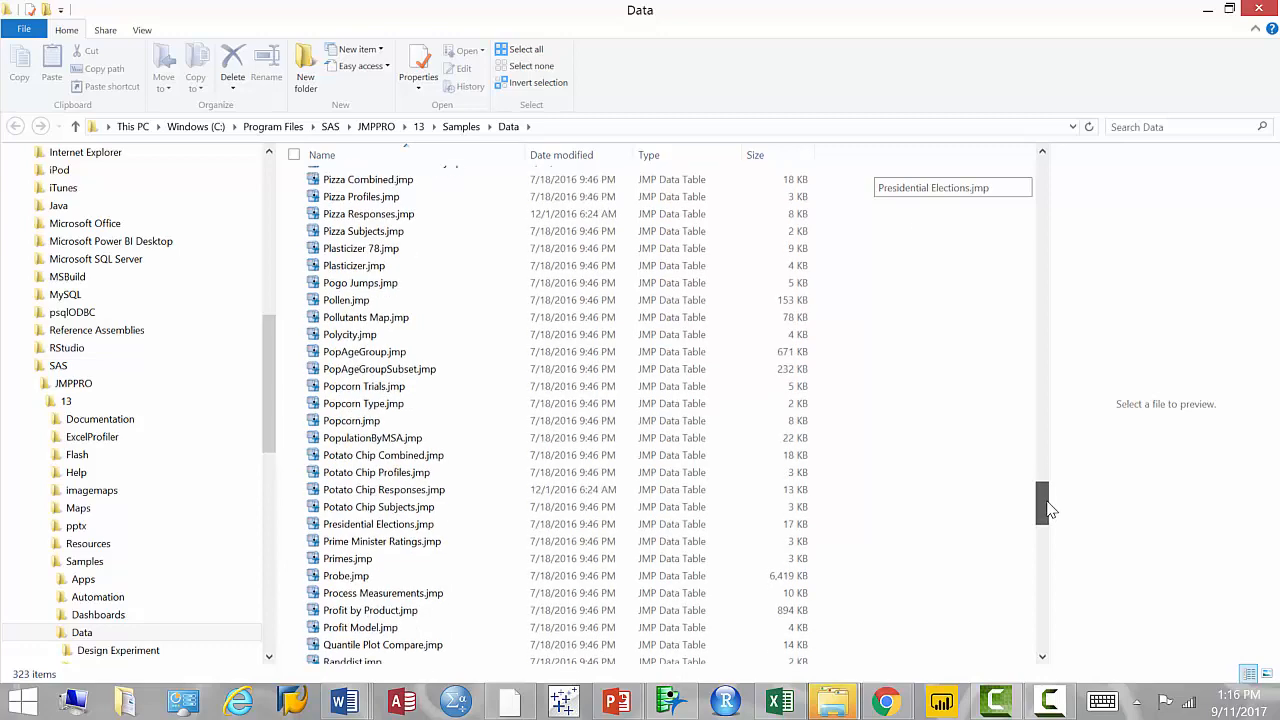
drag(1049, 510, 1043, 570)
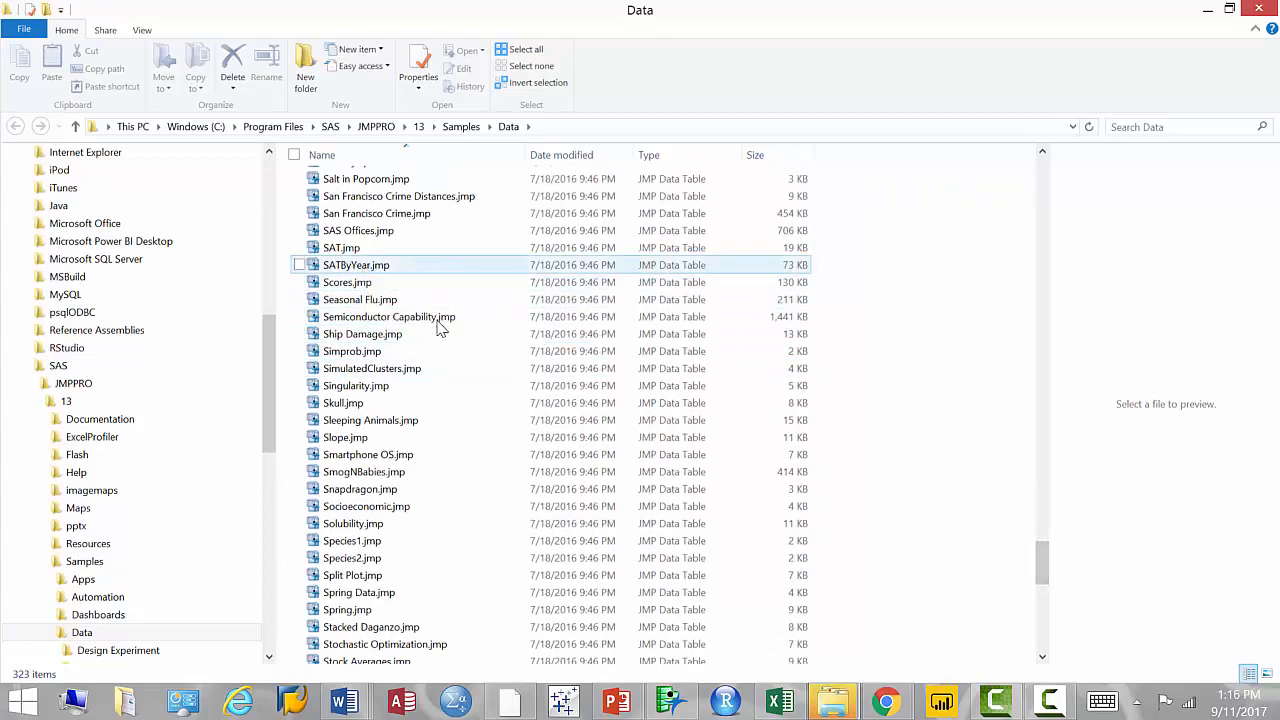
double_click(368, 266)
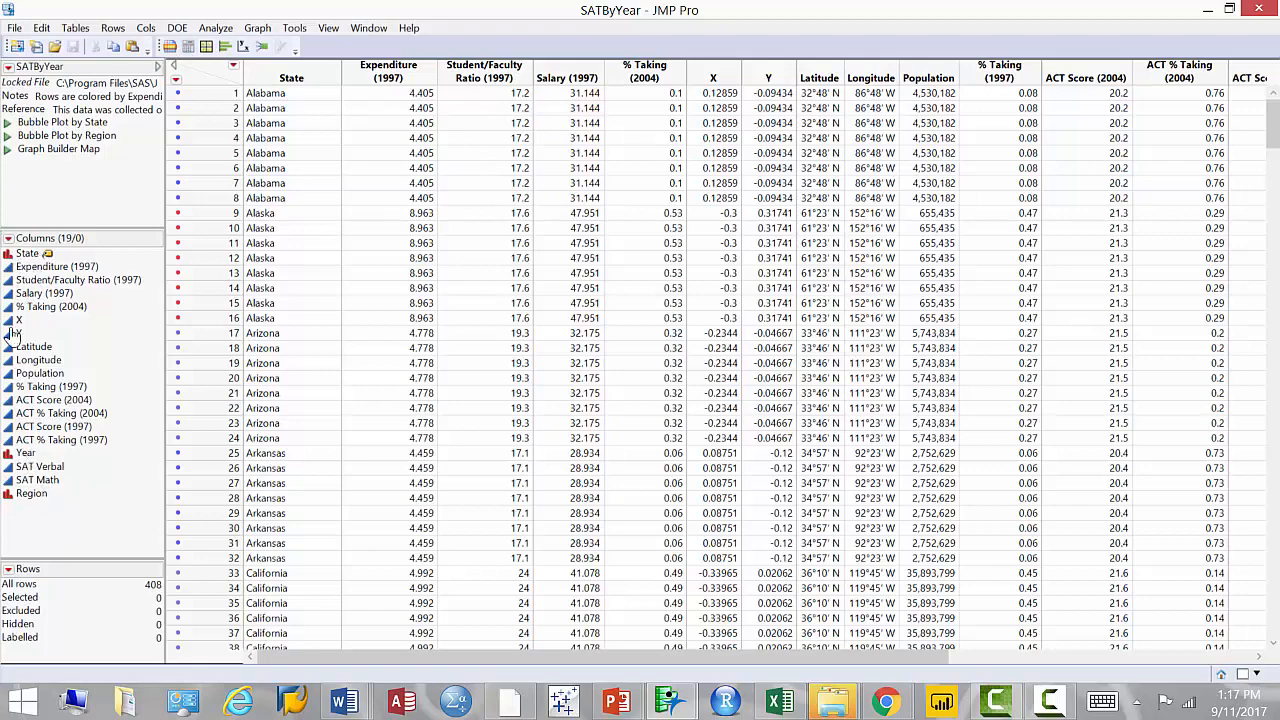
Review the State, Year and Region columns, checking the modeling type options of Year
click(24, 256)
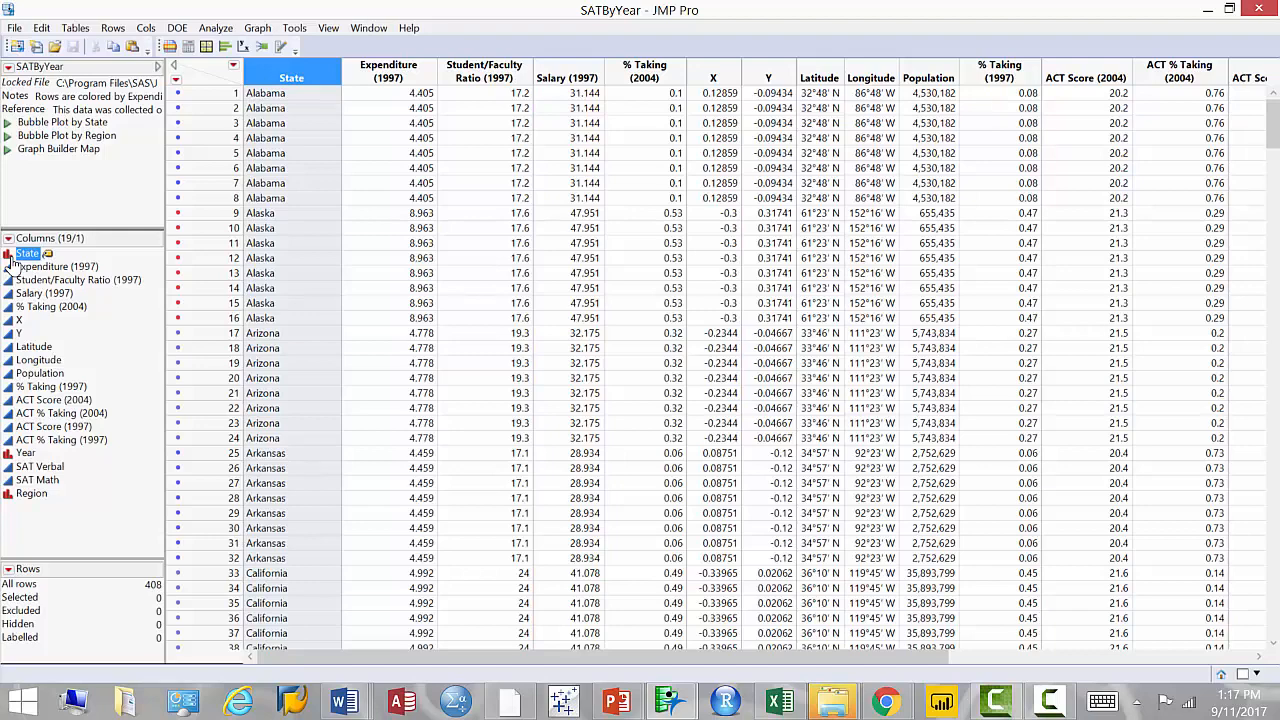
click(9, 455)
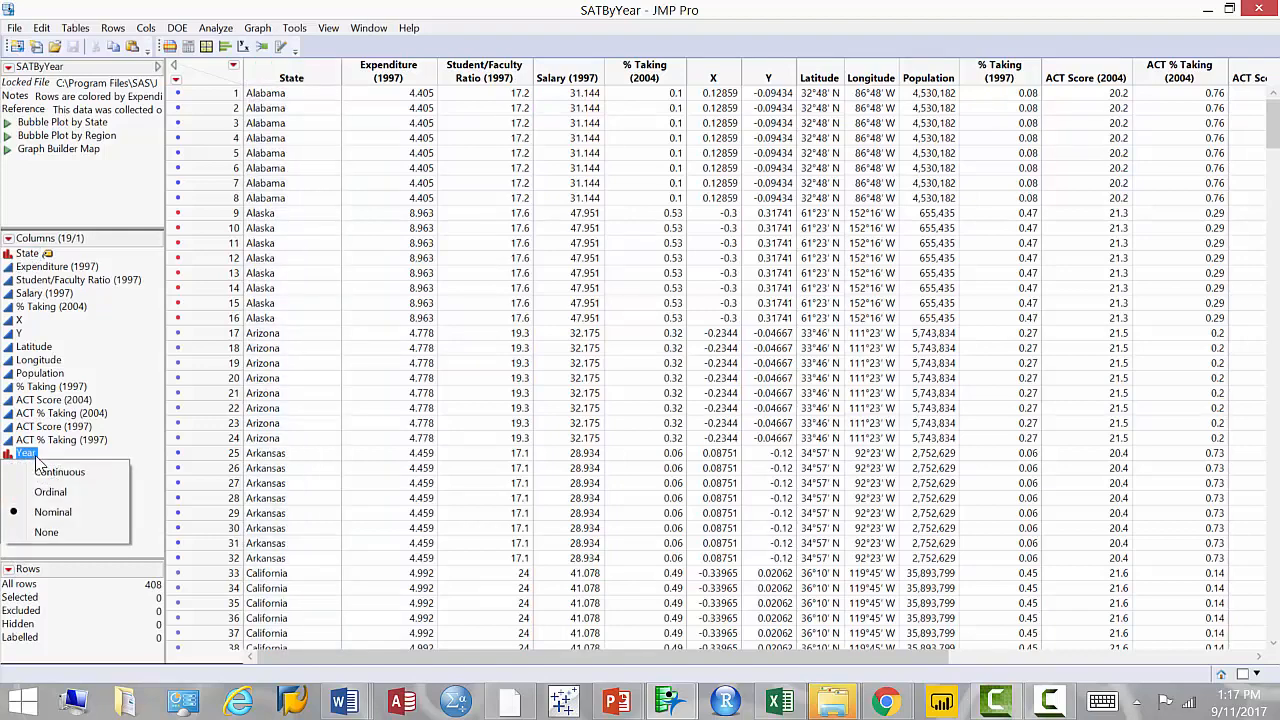
click(139, 545)
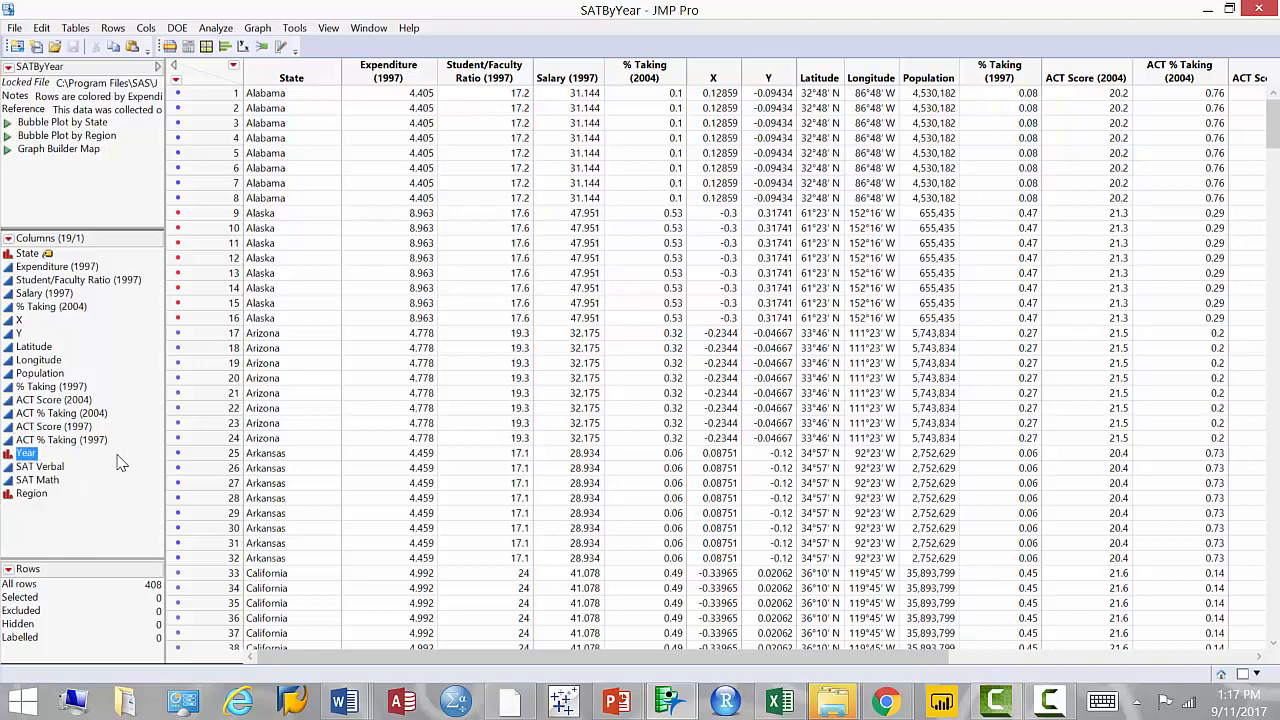
click(12, 495)
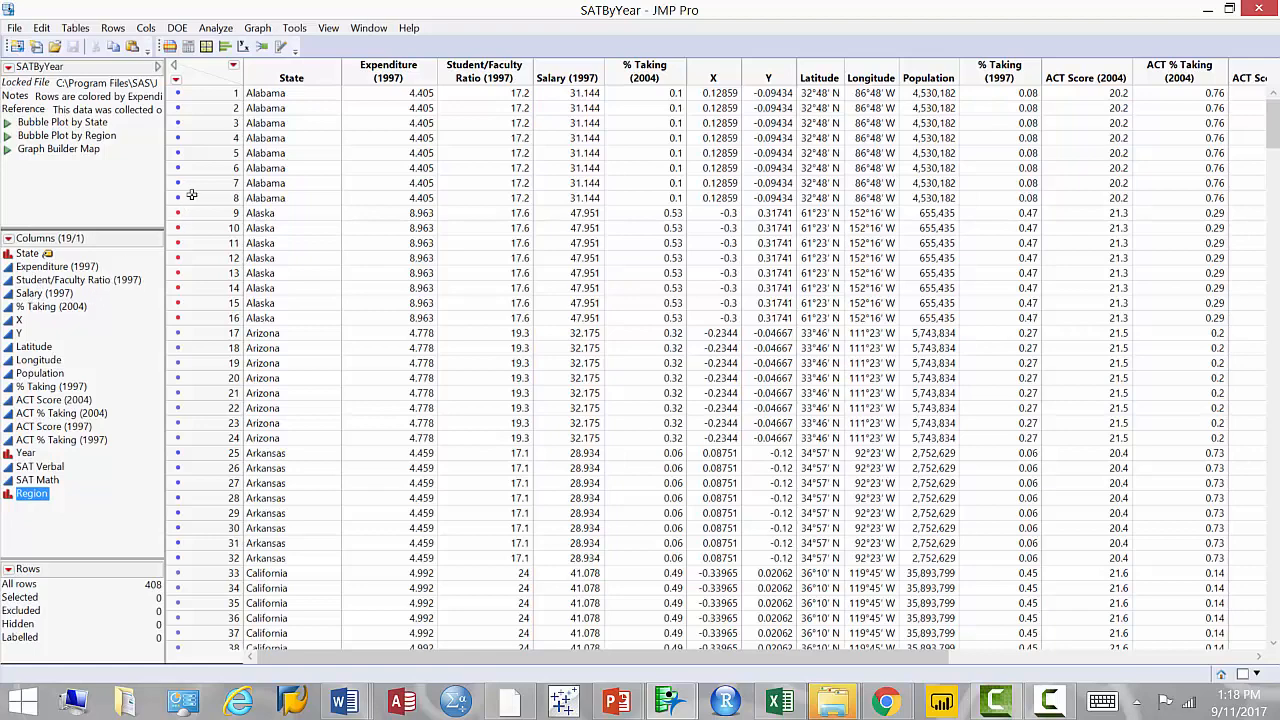
Review the Expenditure (1997) and % Taking (2004) columns and inspect the column information of % Taking (2004)
click(27, 268)
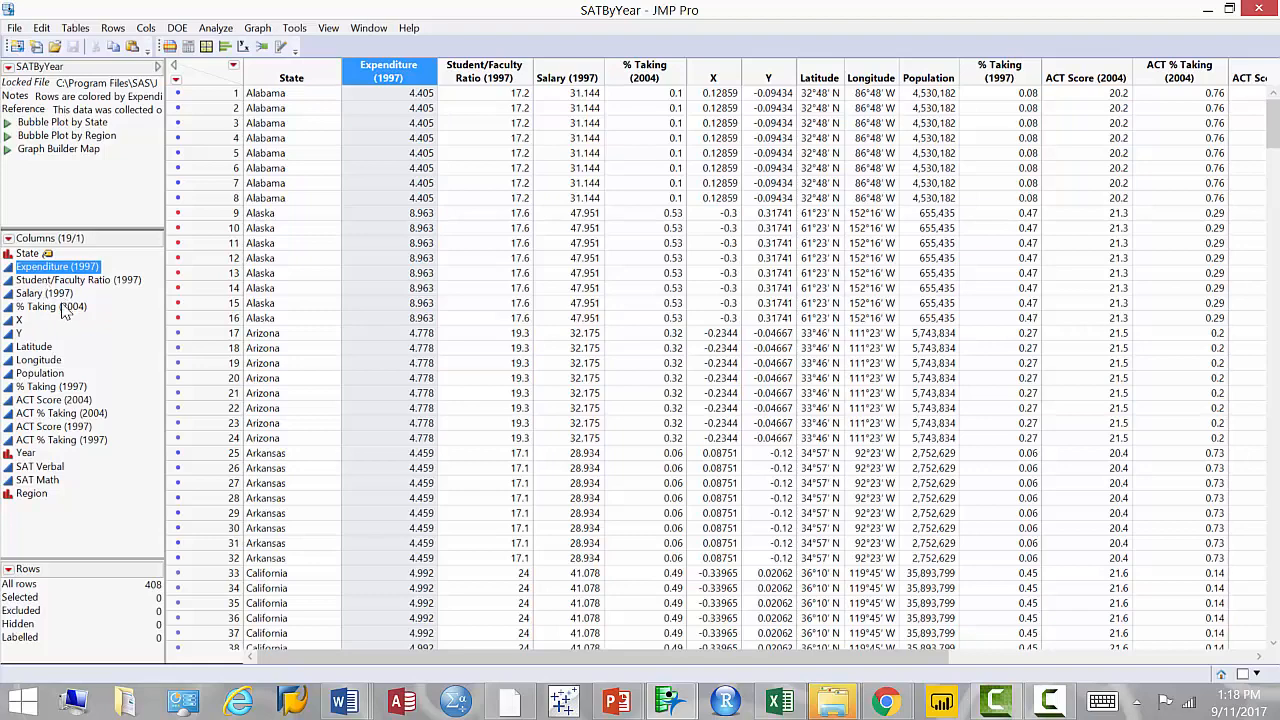
click(62, 307)
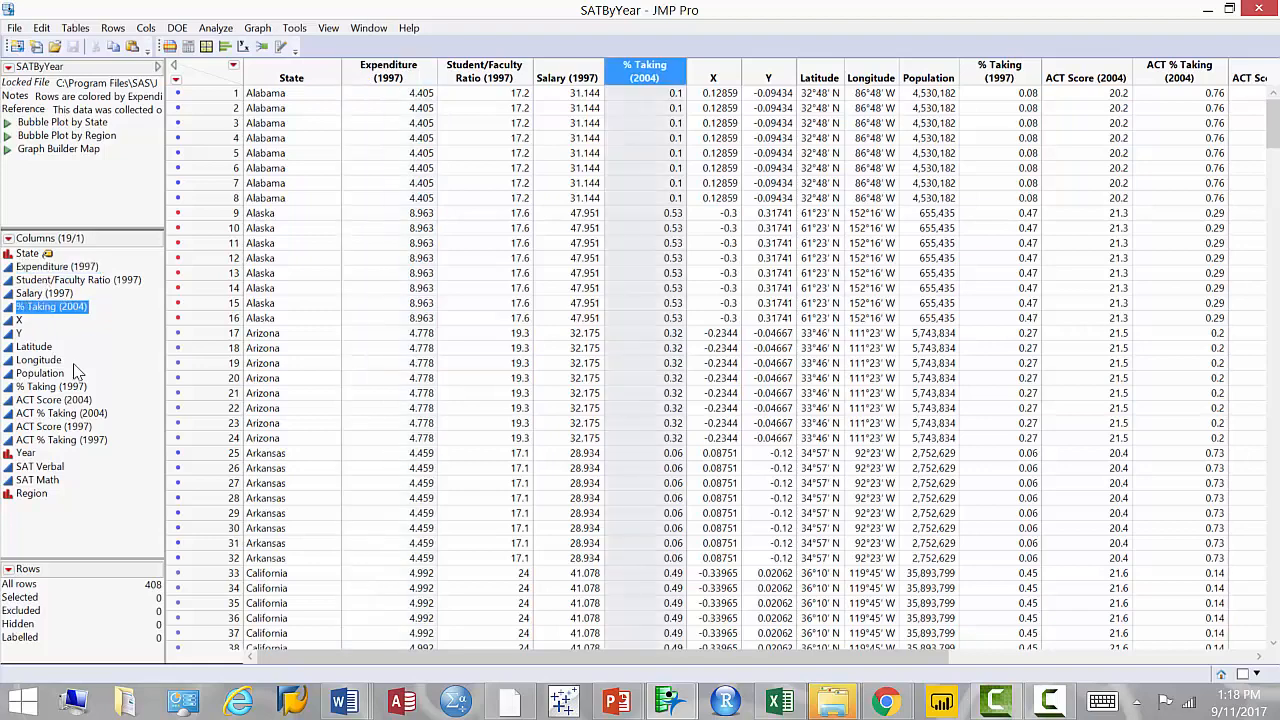
click(20, 321)
click(56, 309)
right_click(60, 307)
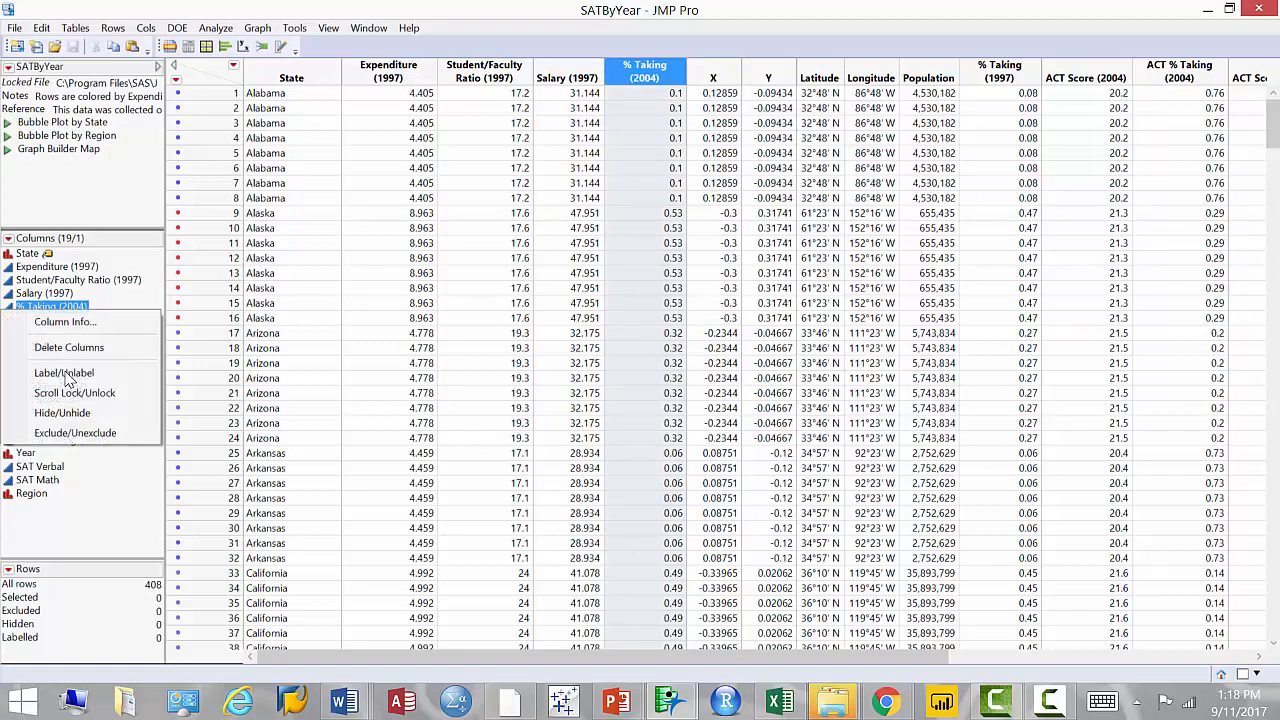
click(120, 320)
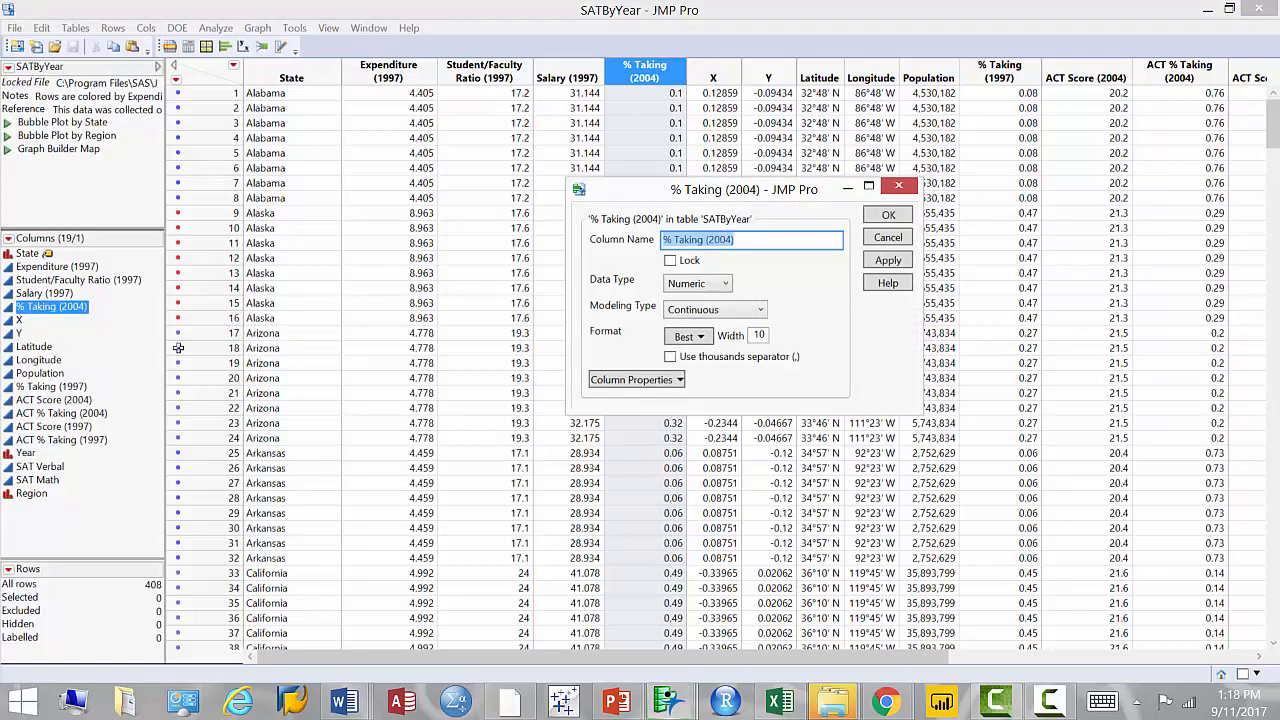
click(887, 240)
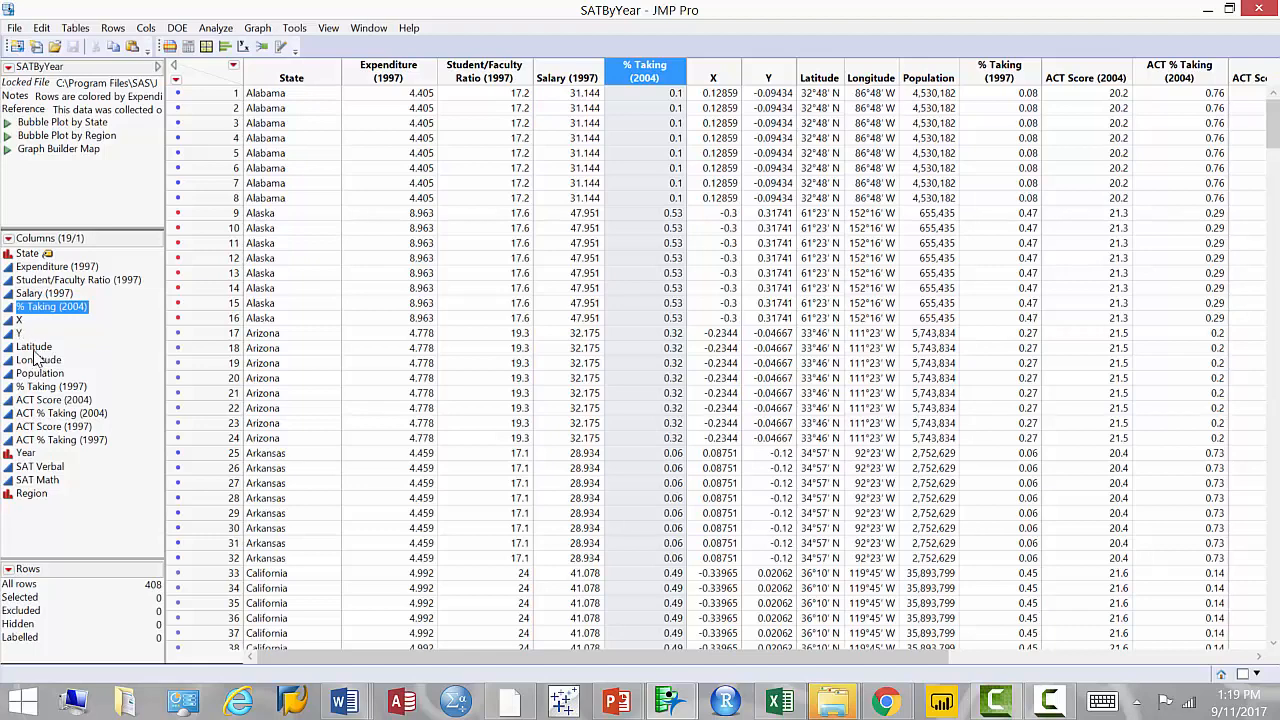
Review the % Taking (1997), ACT Score (2004), ACT % Taking (2004), SAT Verbal and SAT Math columns
mouse_move(44, 371)
click(68, 390)
key(Down)
key(Down)
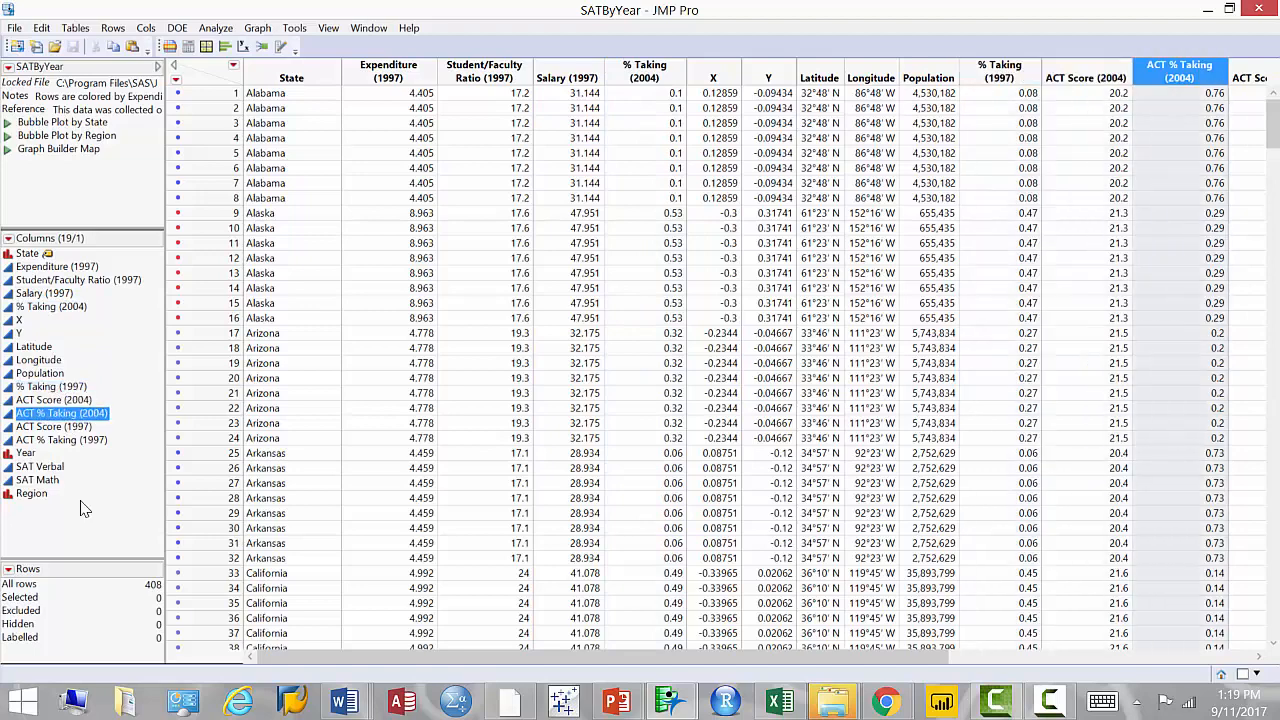
click(38, 468)
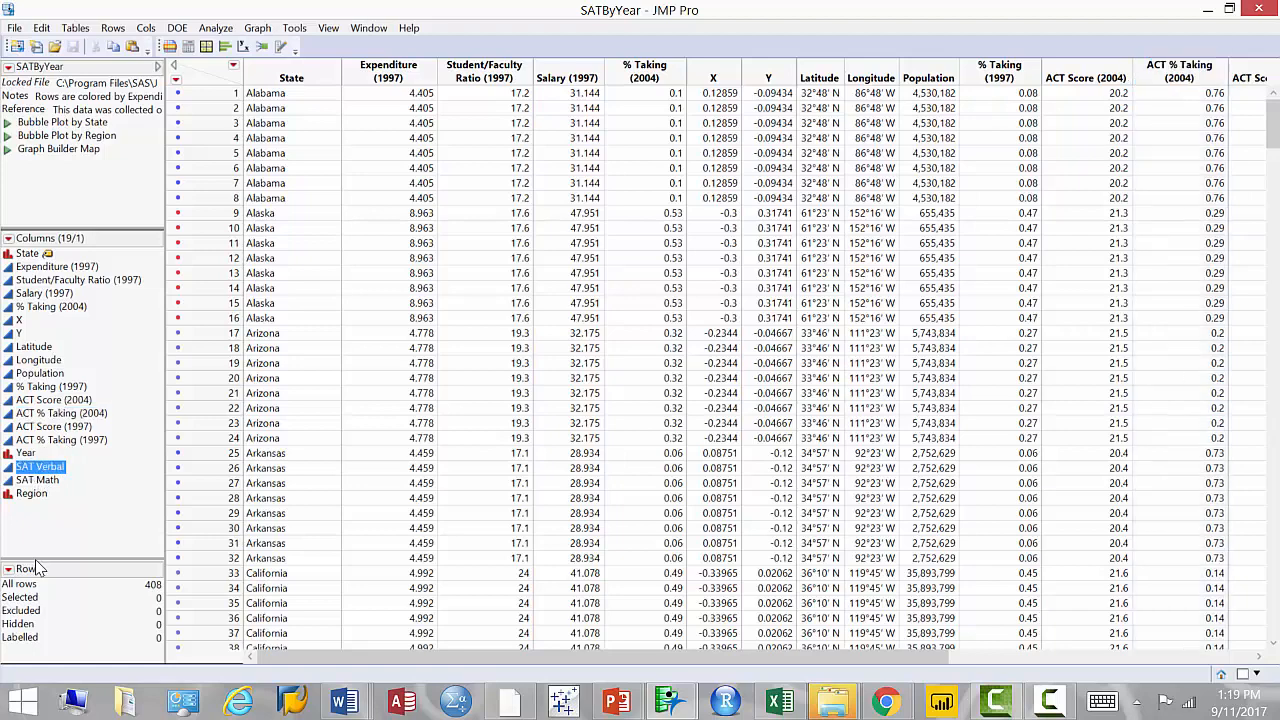
click(38, 481)
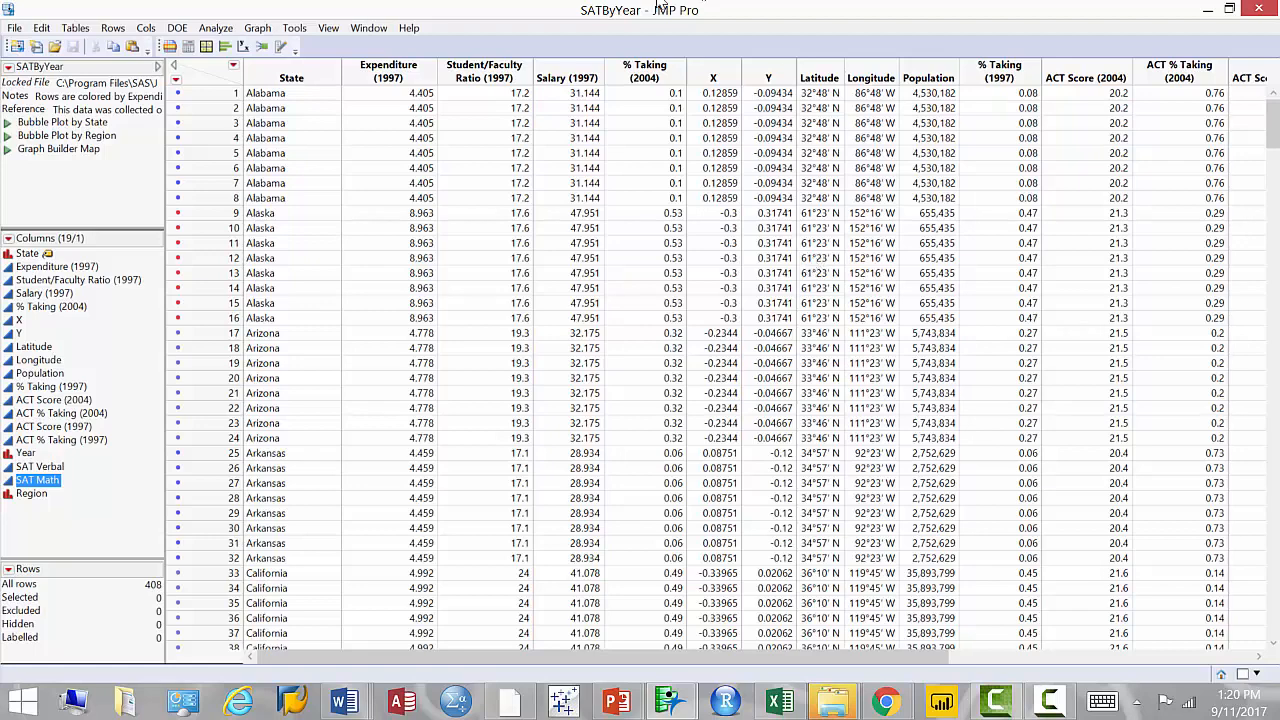
Plot SAT Verbal on Y against SAT Math on X in Graph Builder and replace the smoother with a line of fit
click(257, 28)
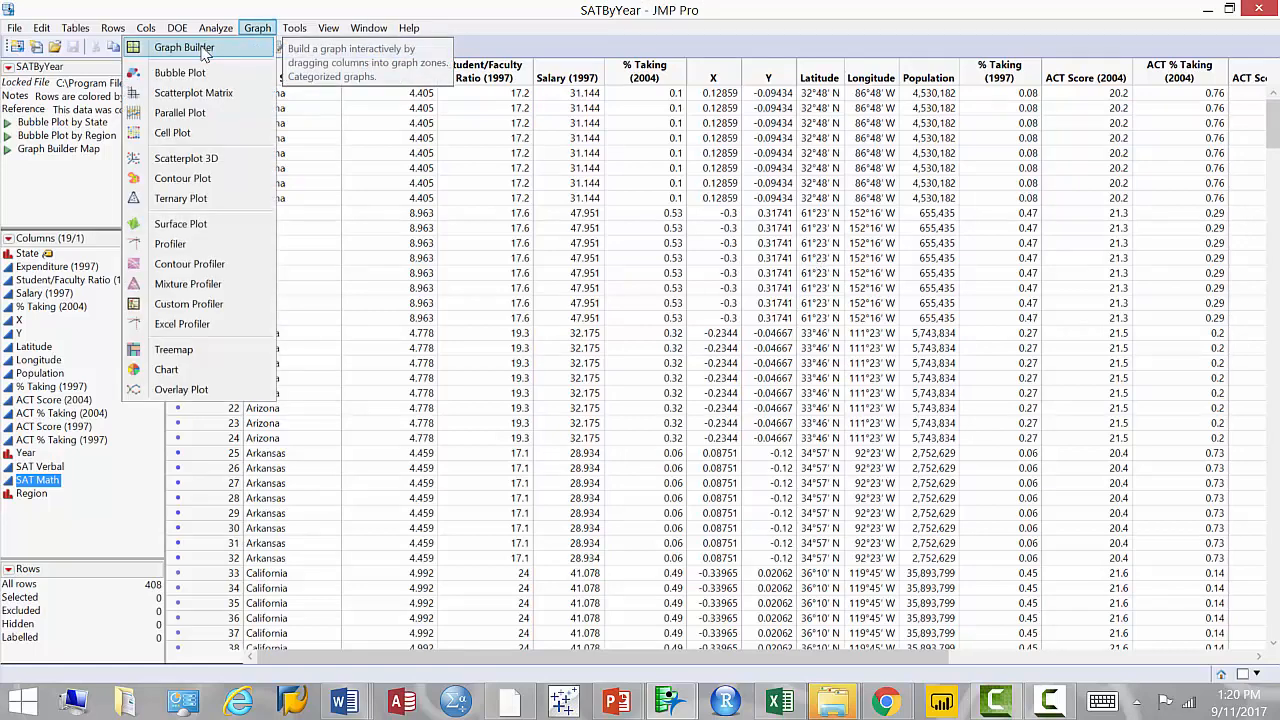
click(240, 52)
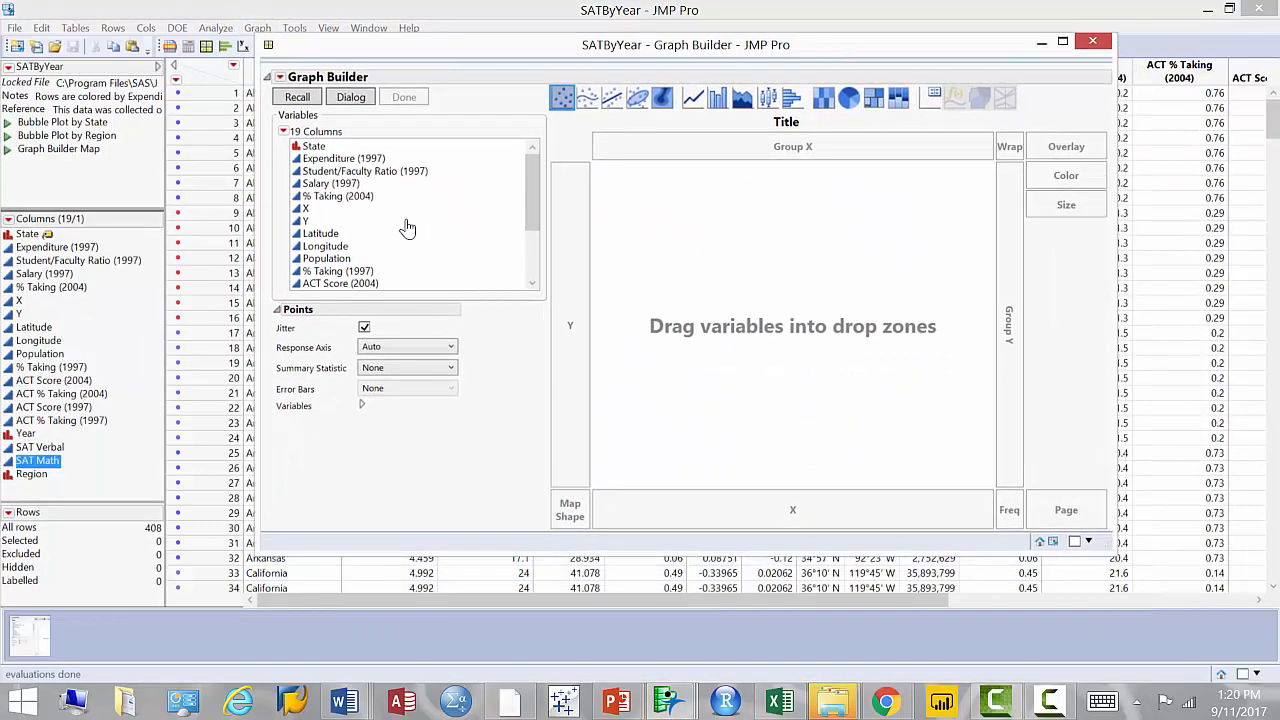
drag(537, 205, 534, 289)
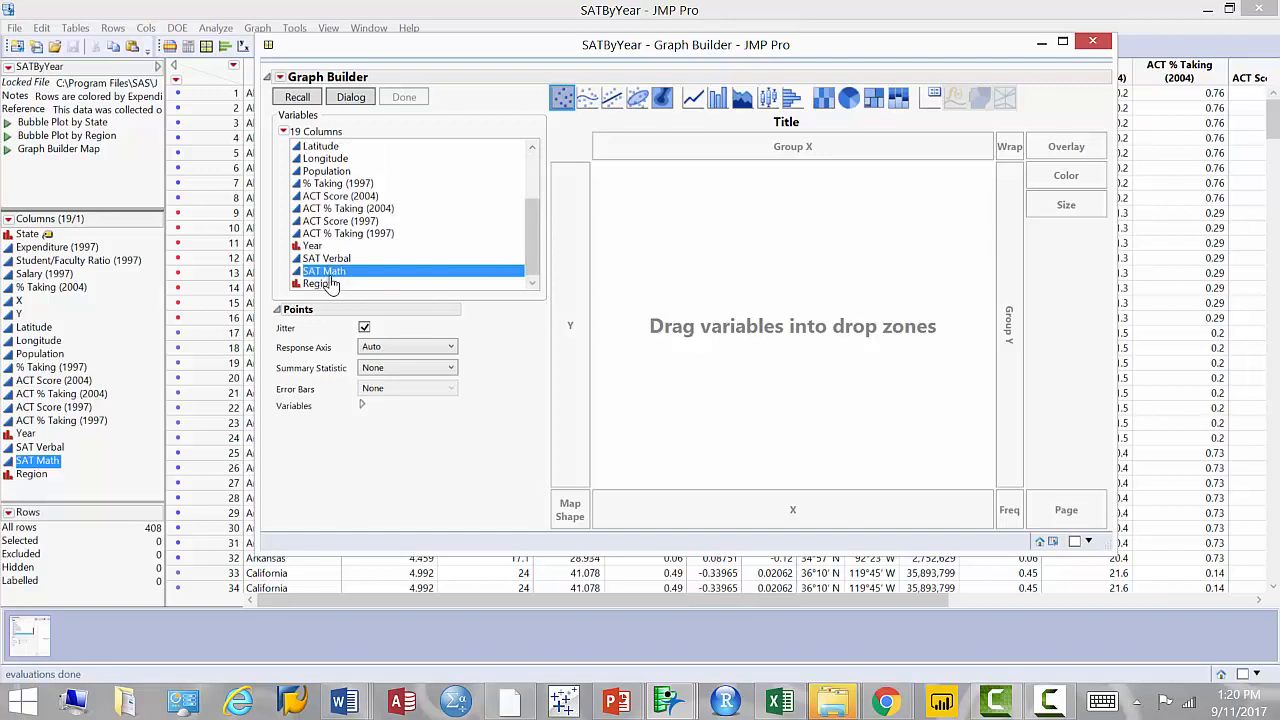
drag(333, 285, 798, 523)
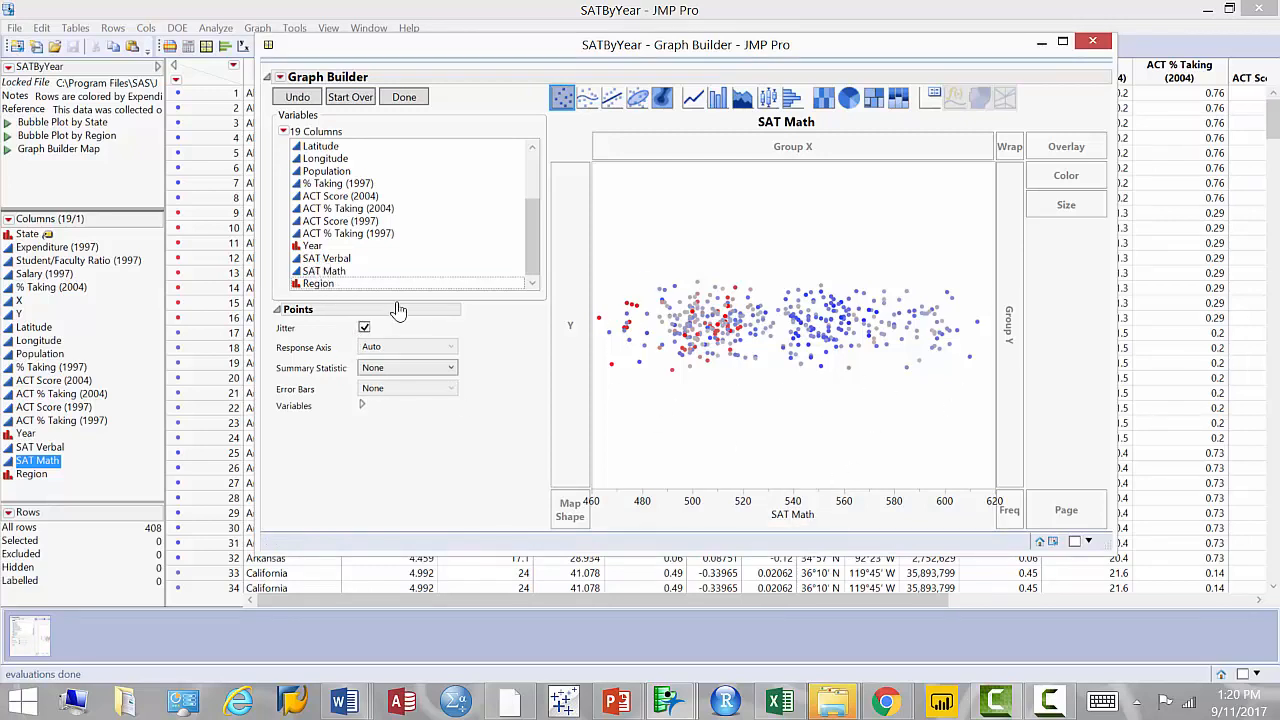
click(326, 258)
drag(326, 258, 570, 325)
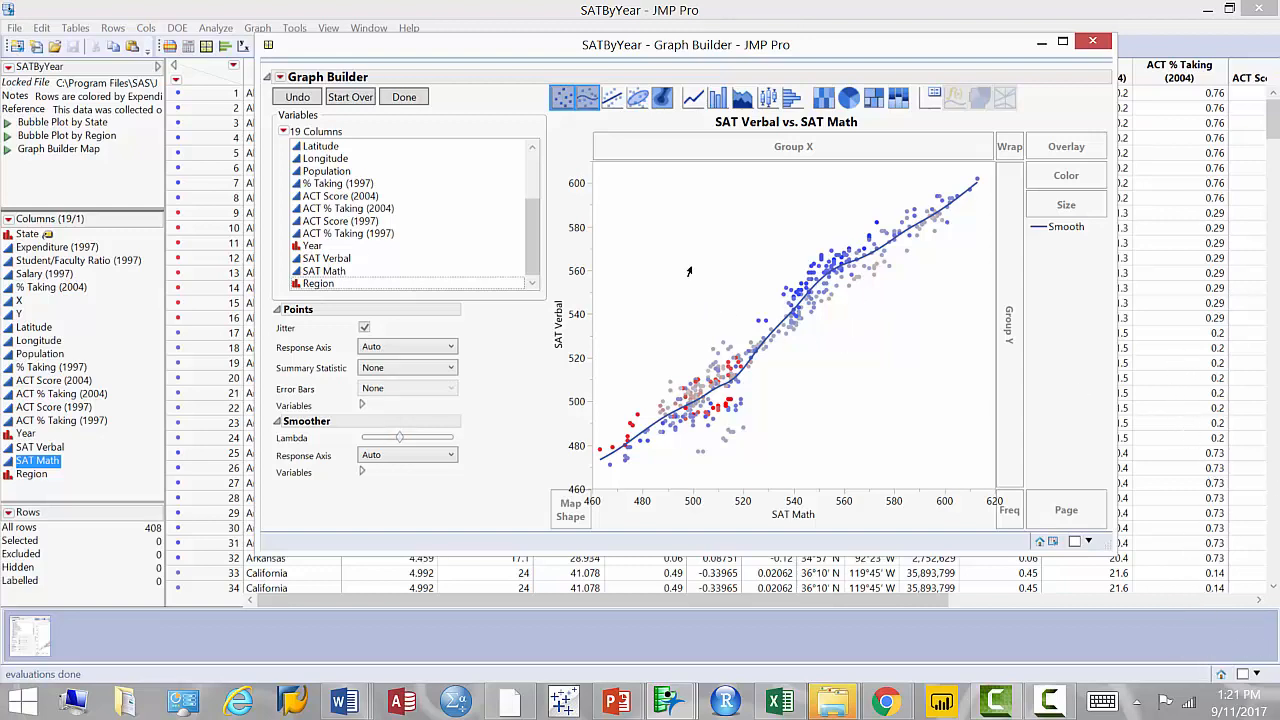
click(614, 104)
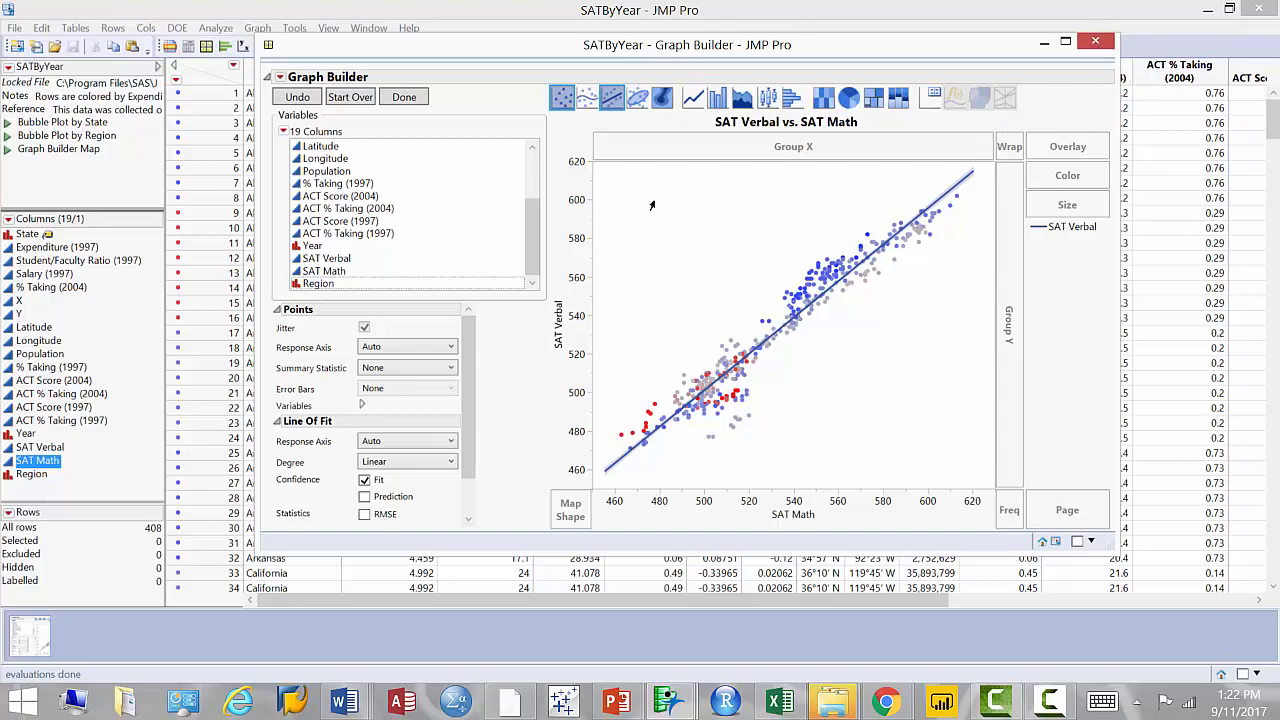
Start the graph over and assign State as the map shape to draw a US map
click(358, 100)
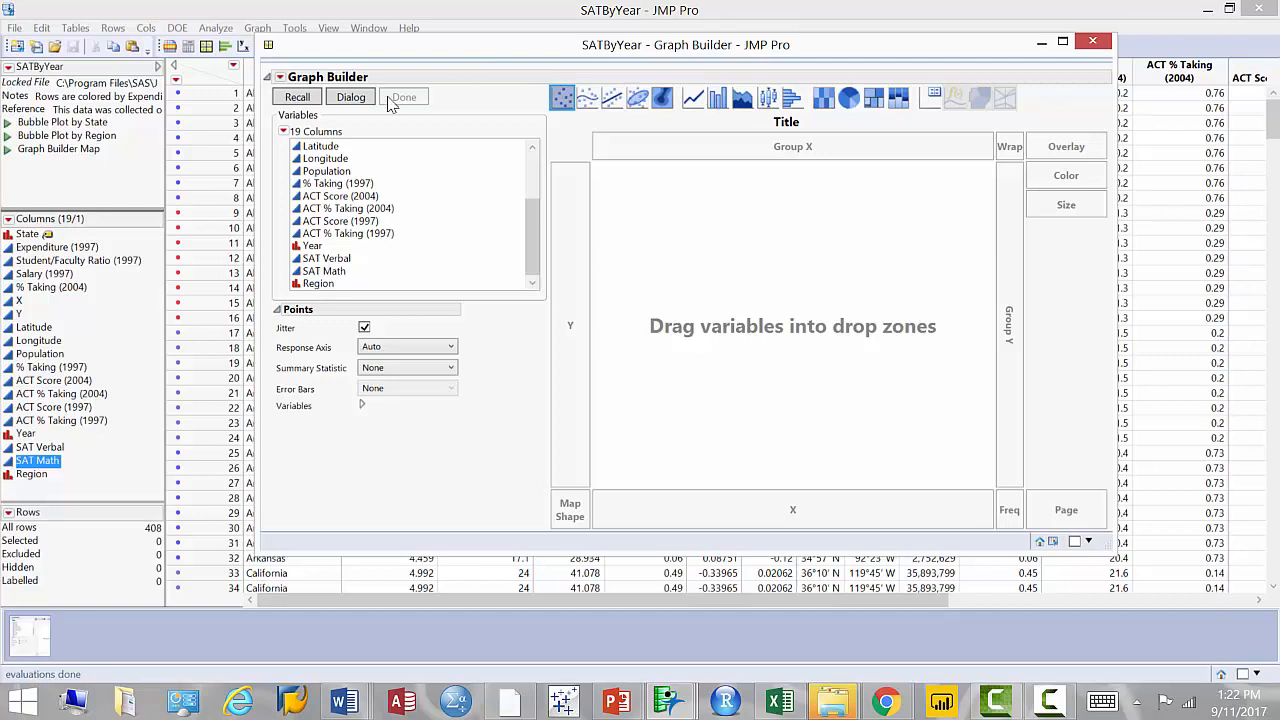
click(535, 162)
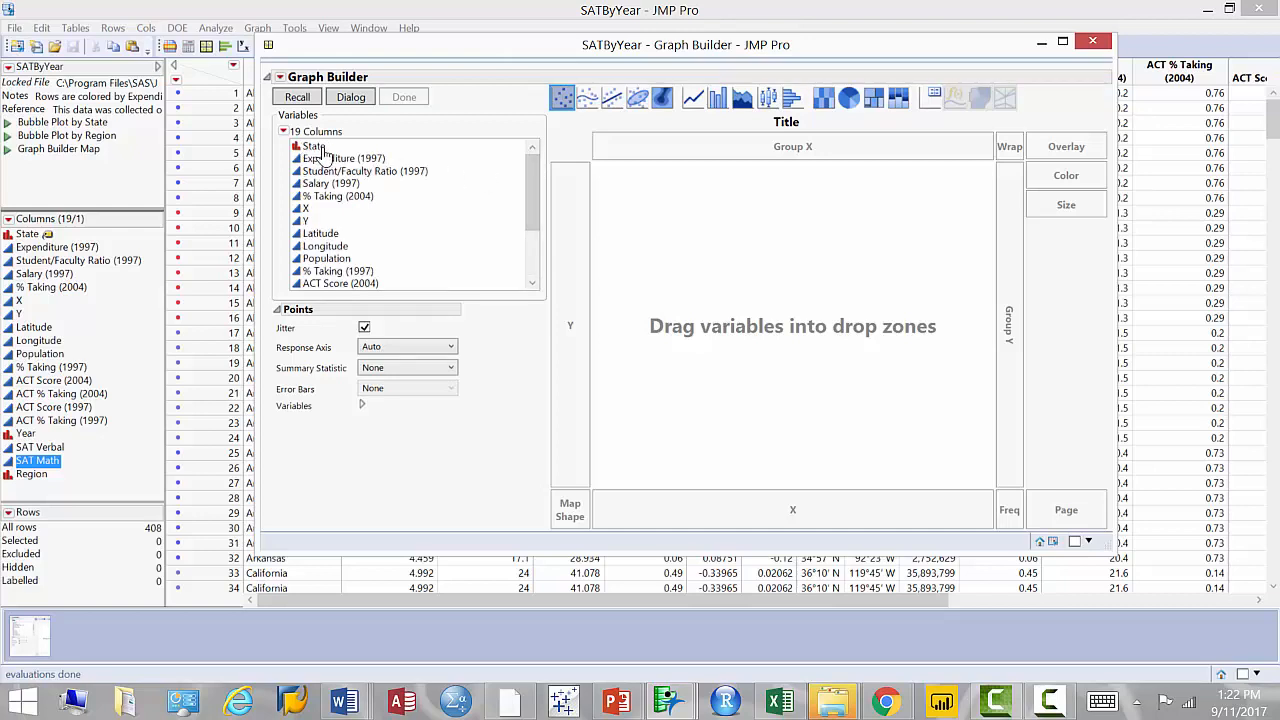
click(320, 148)
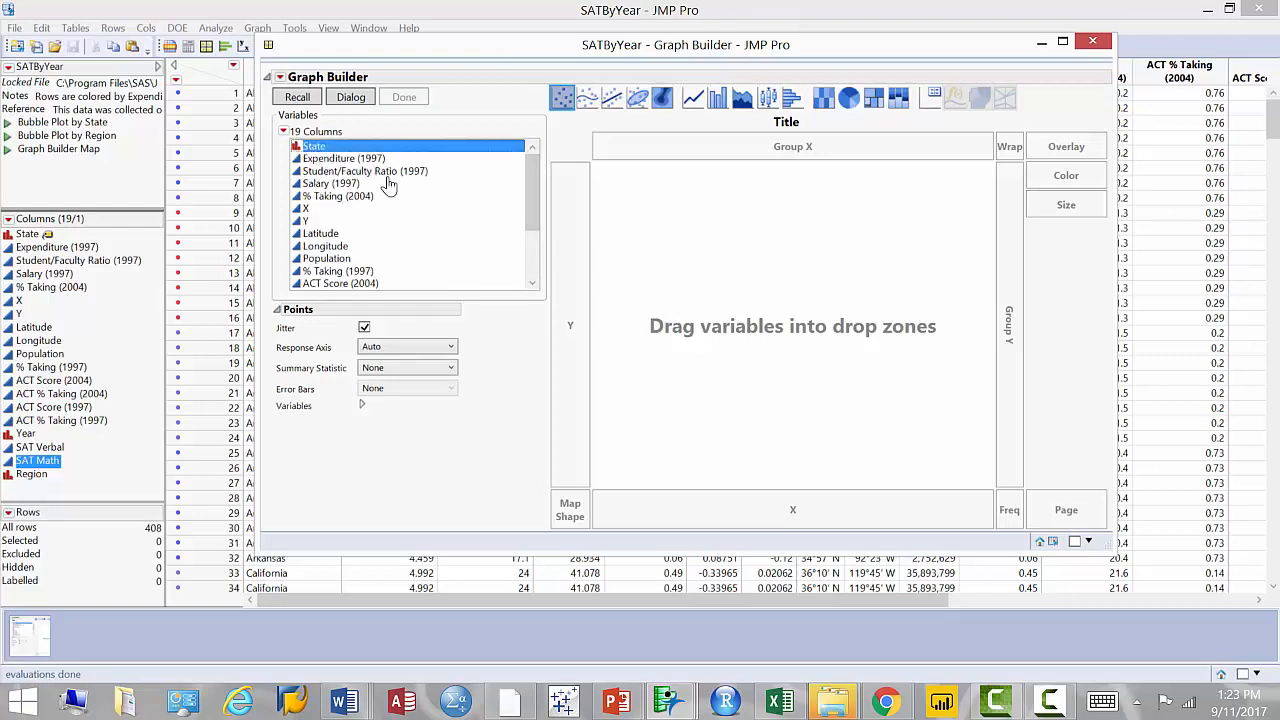
drag(316, 53, 404, 65)
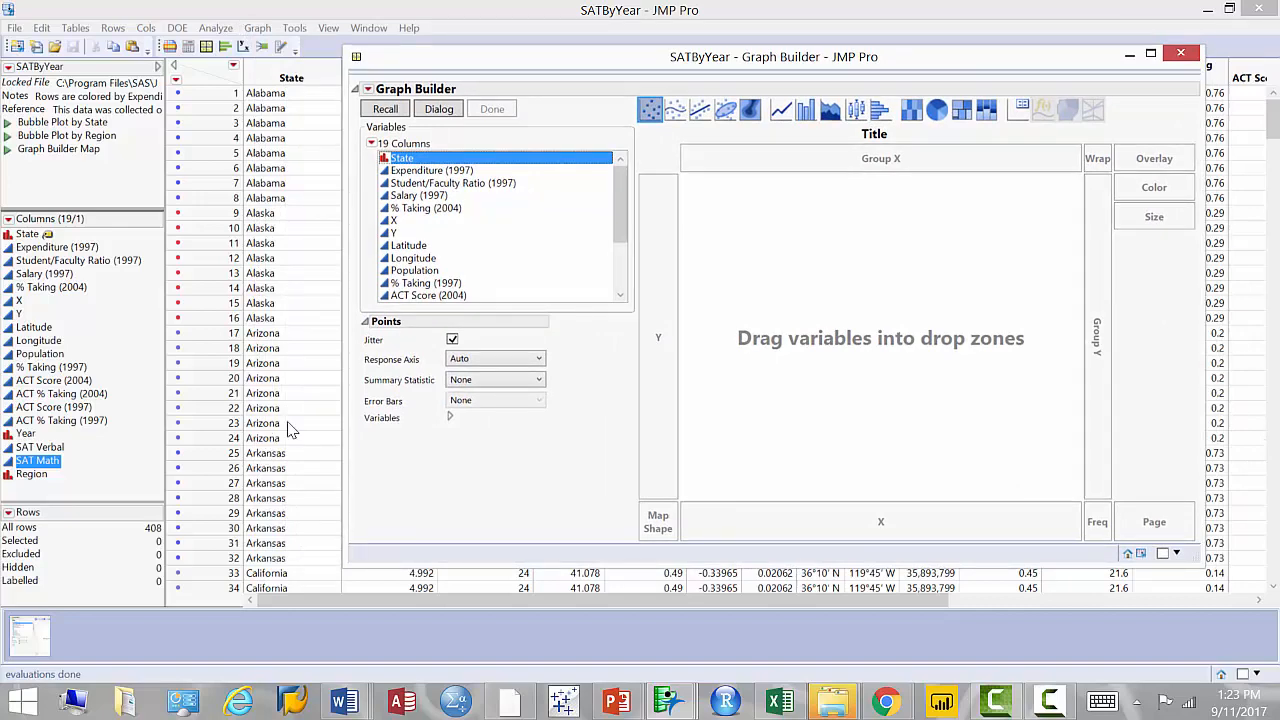
drag(551, 59, 467, 50)
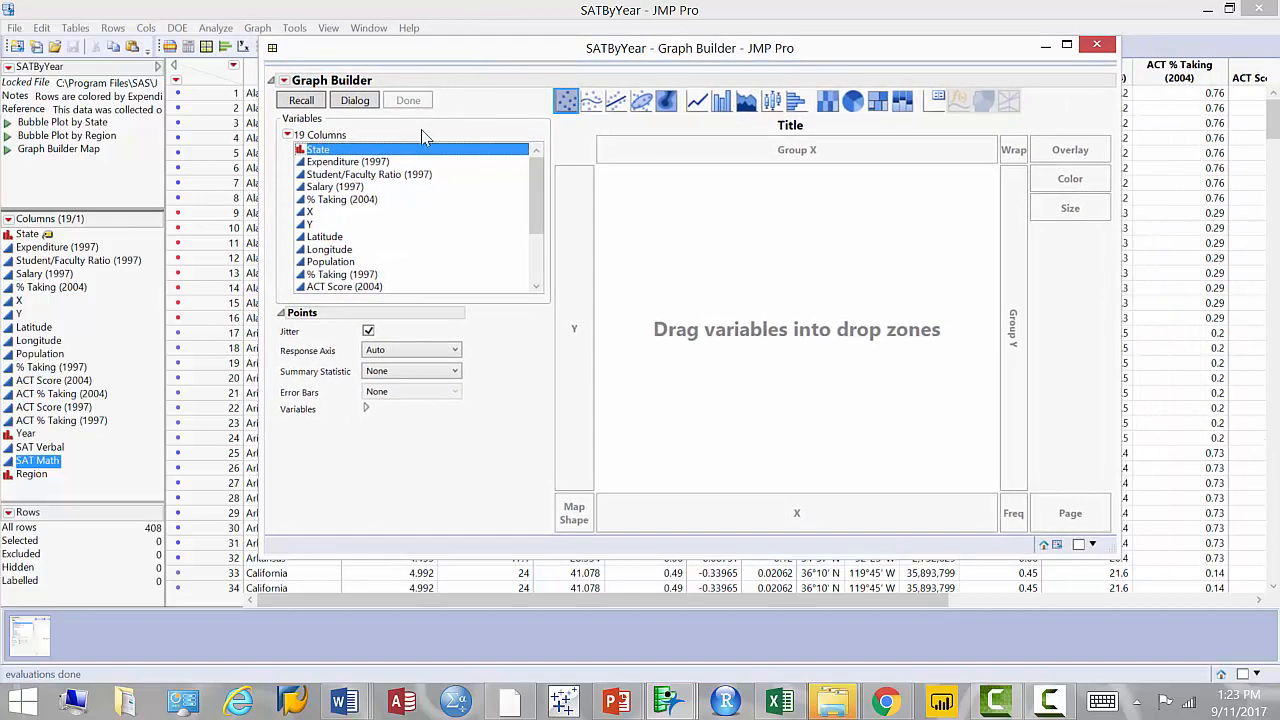
drag(325, 152, 575, 515)
drag(688, 624, 575, 515)
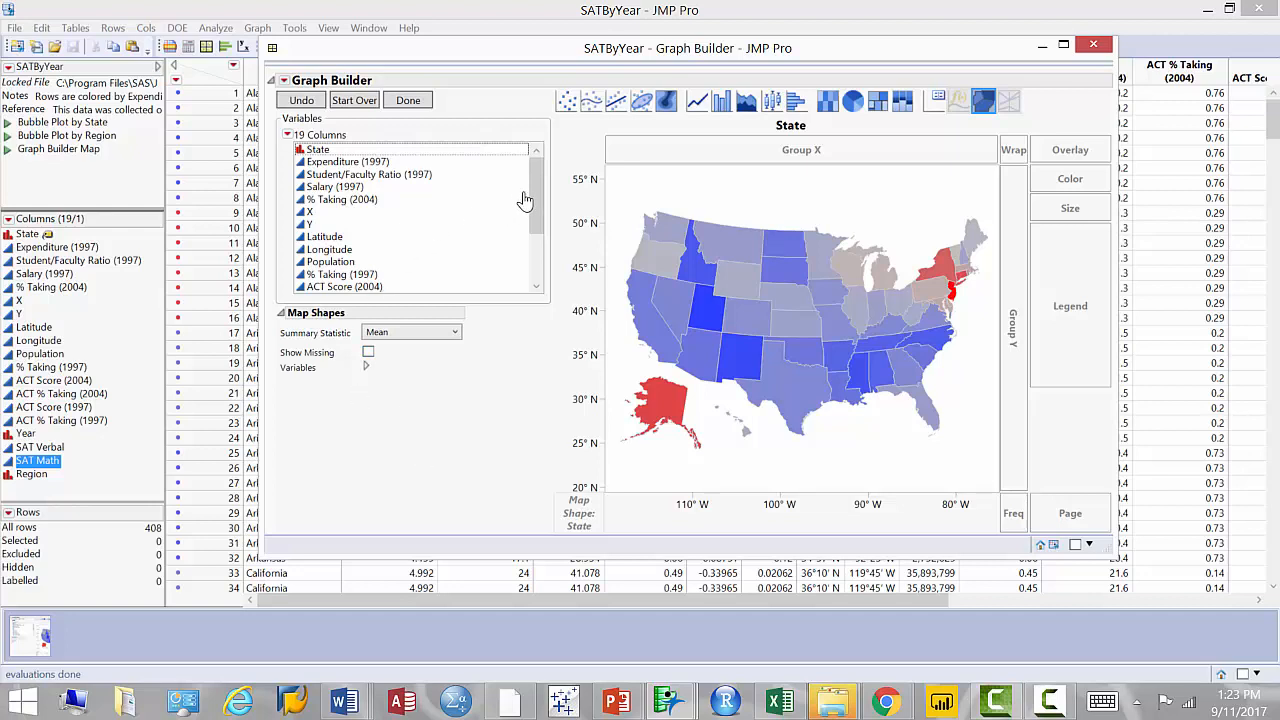
Color the state map by SAT Math
scroll(536, 228, down, 3)
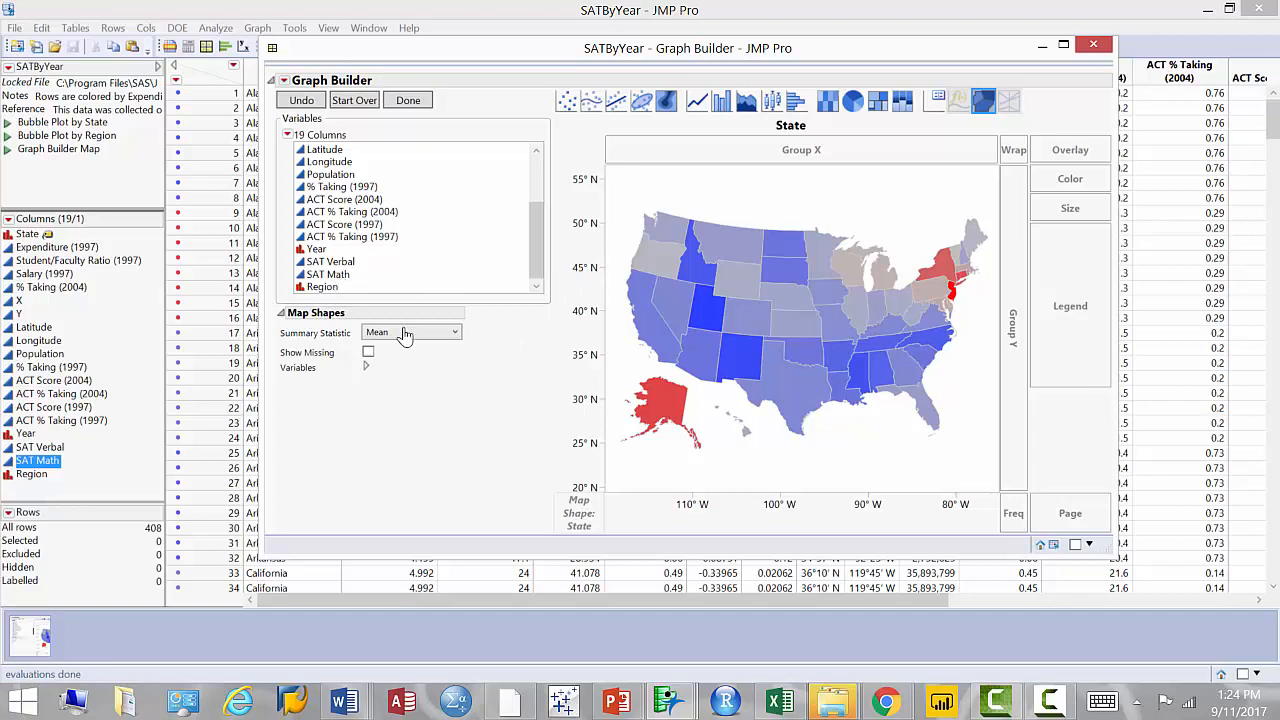
drag(330, 274, 766, 316)
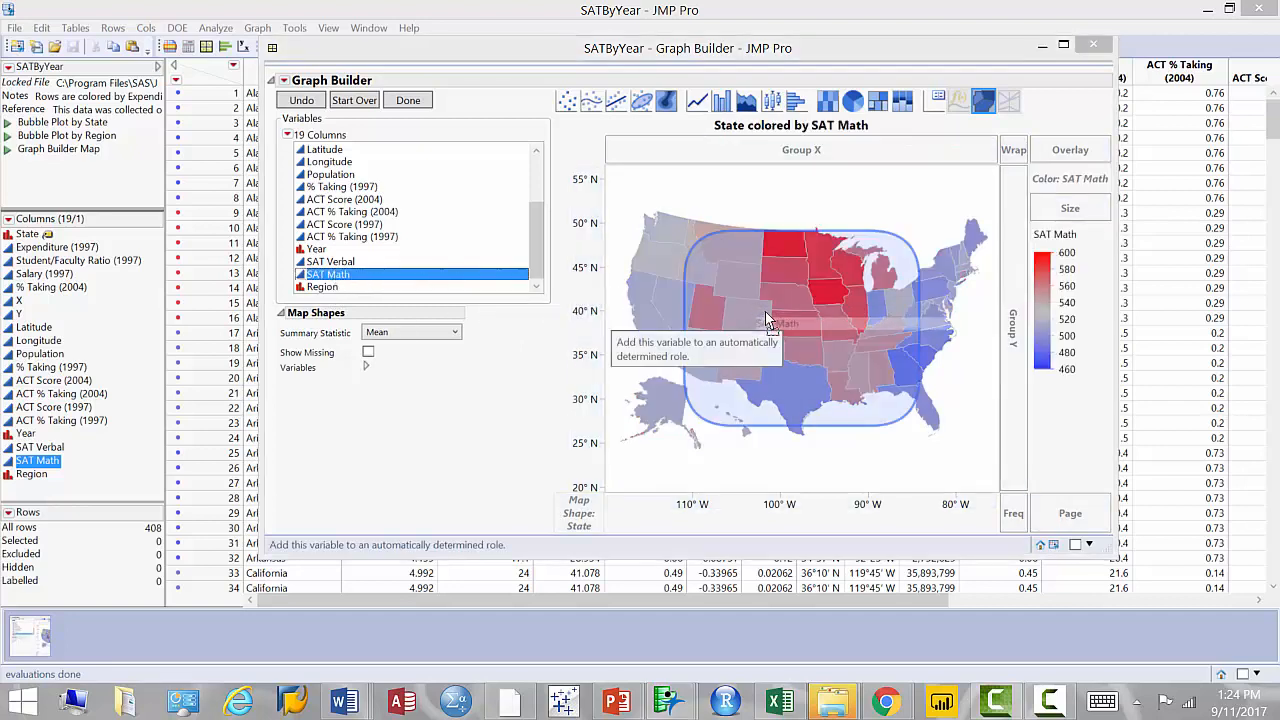
drag(766, 315, 766, 315)
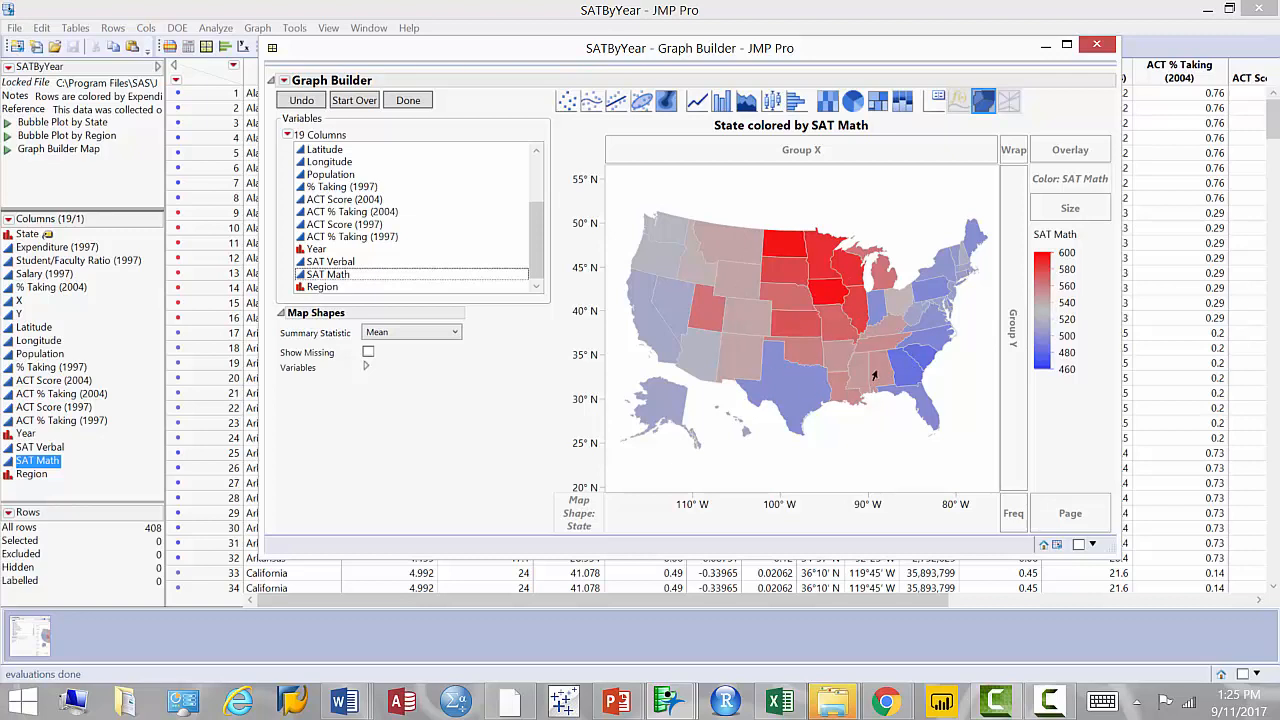
mouse_move(874, 375)
Clear the graph and rebuild the map with State as the map shape and SAT Math as the color variable
click(354, 104)
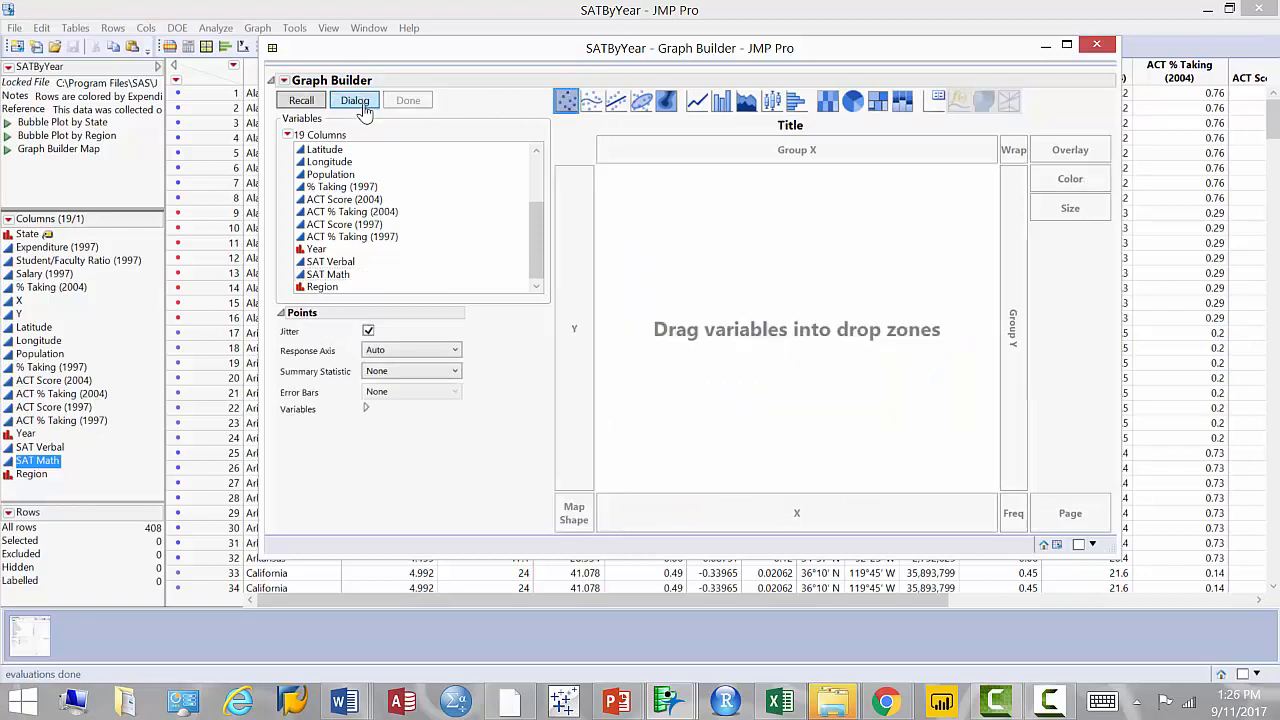
click(535, 175)
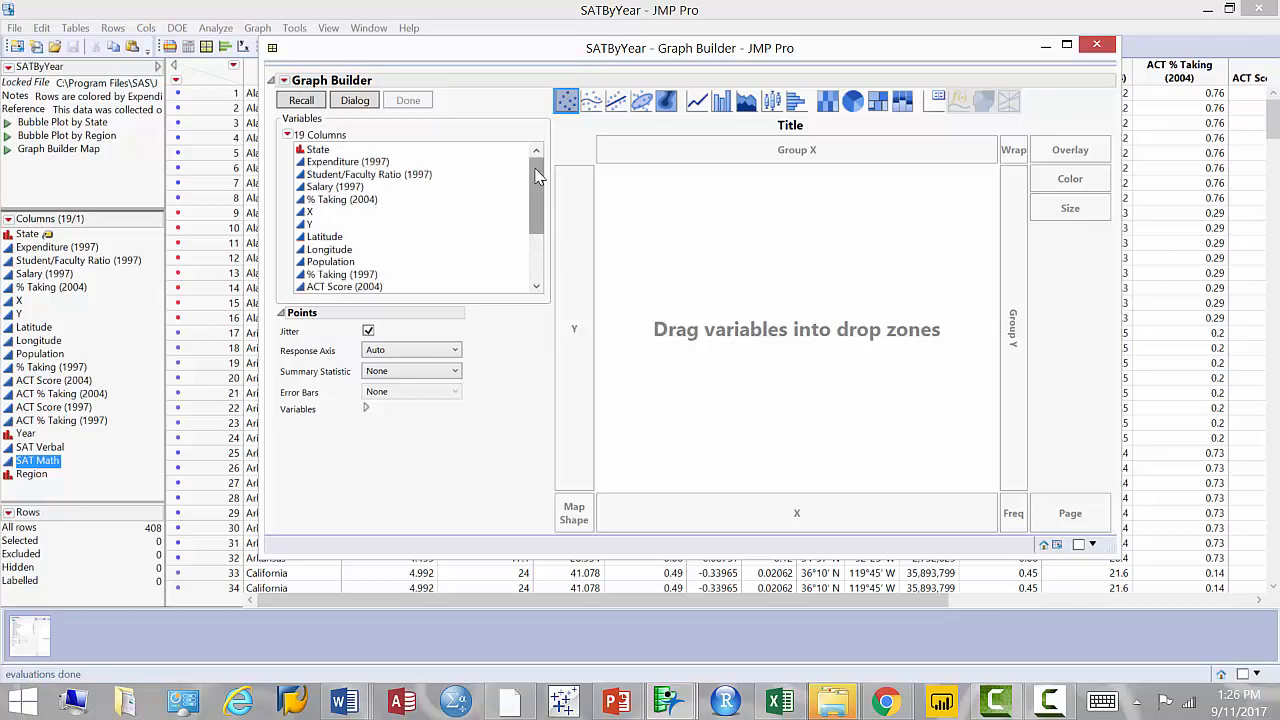
drag(330, 165, 576, 515)
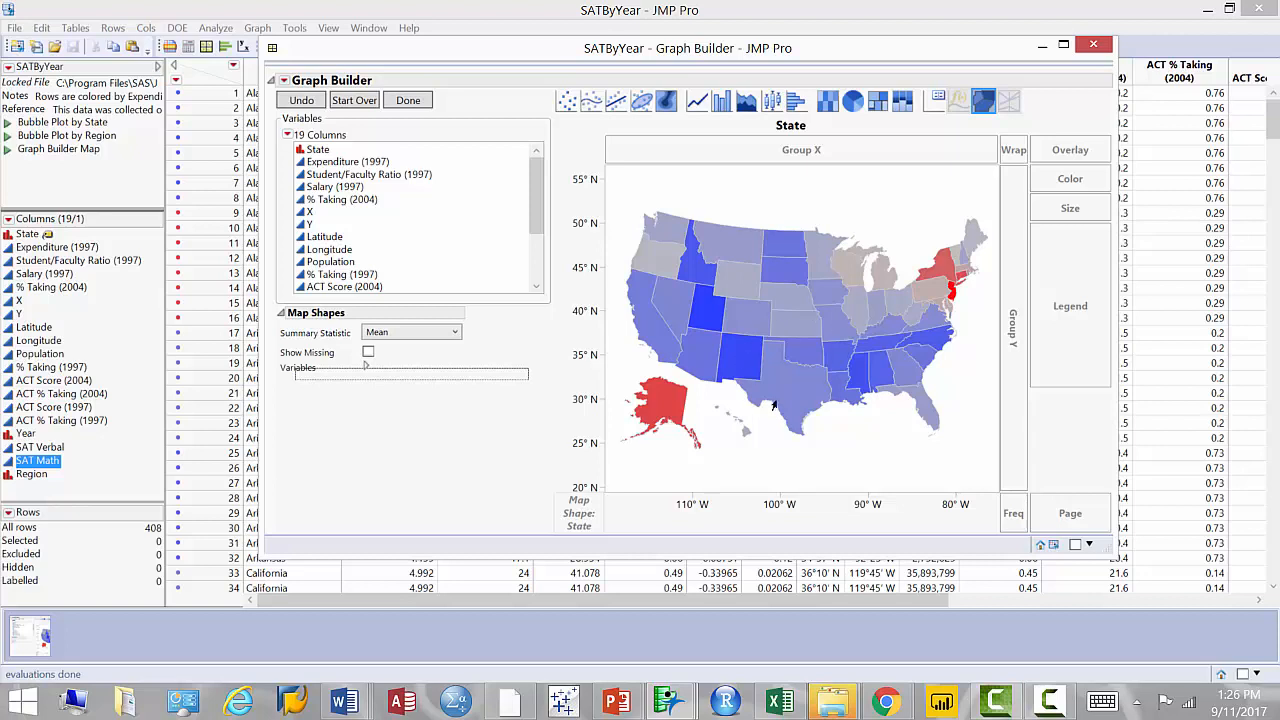
mouse_move(773, 404)
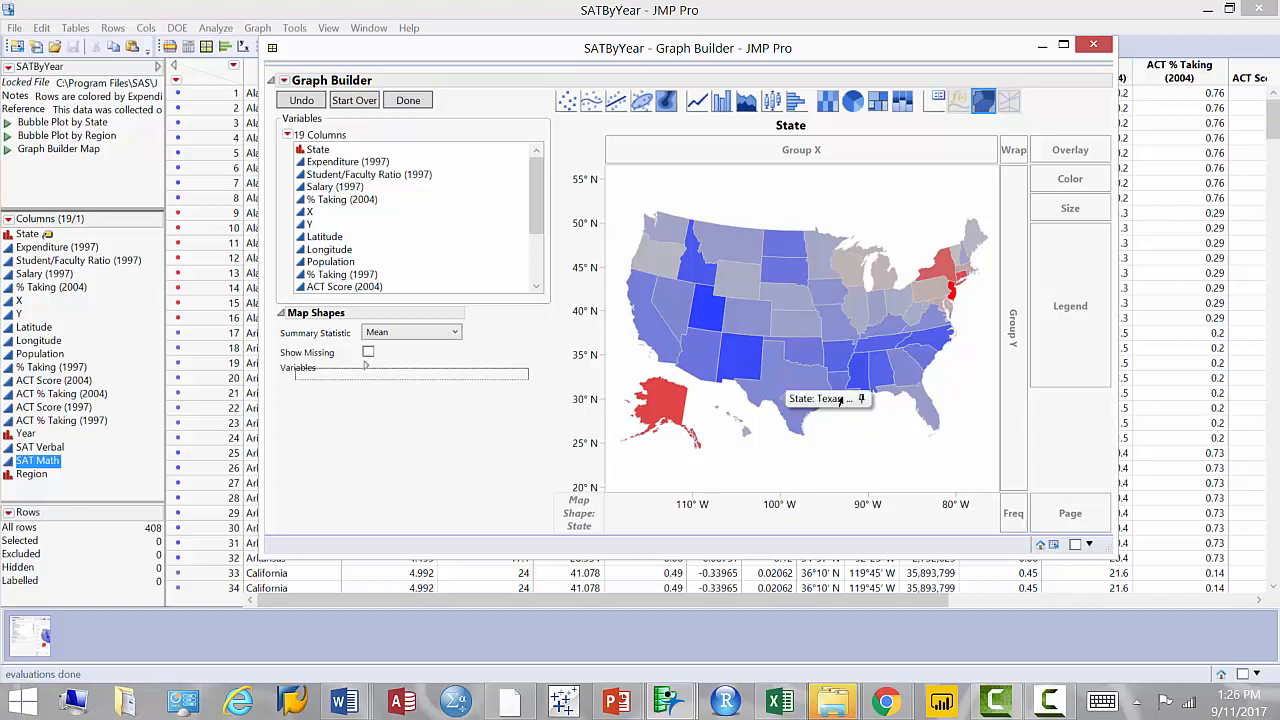
drag(538, 227, 560, 337)
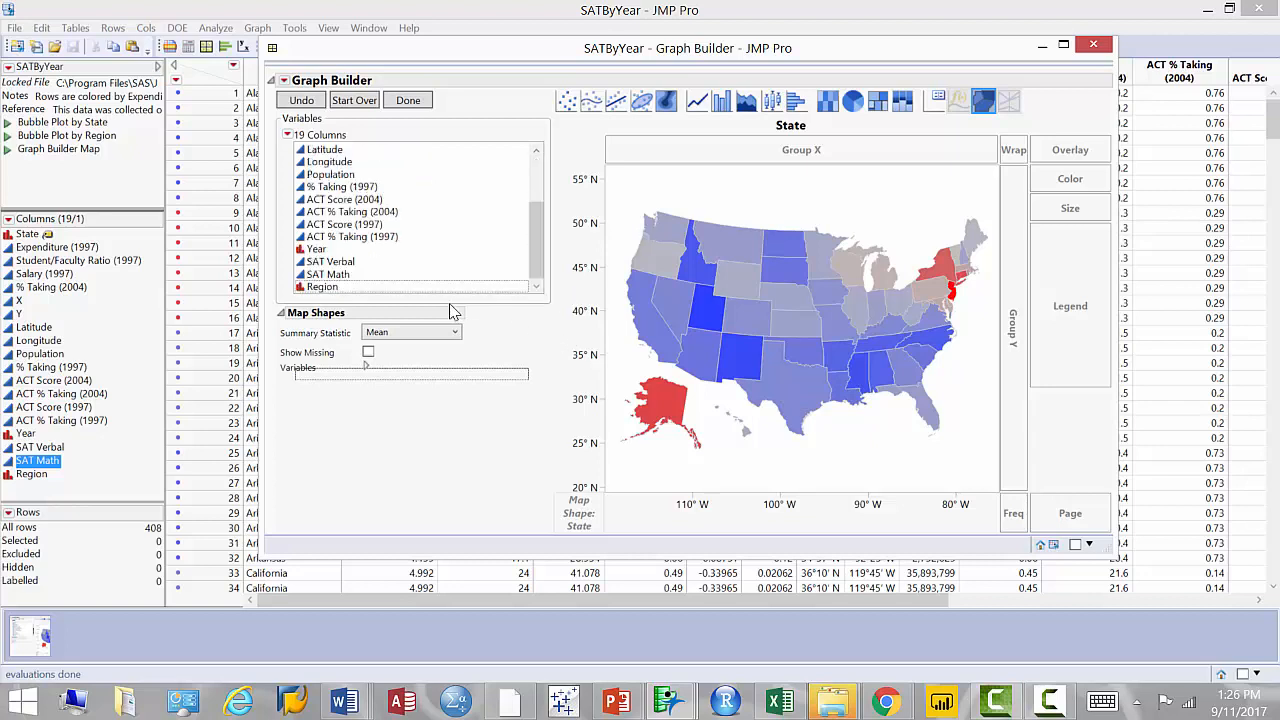
drag(345, 274, 719, 289)
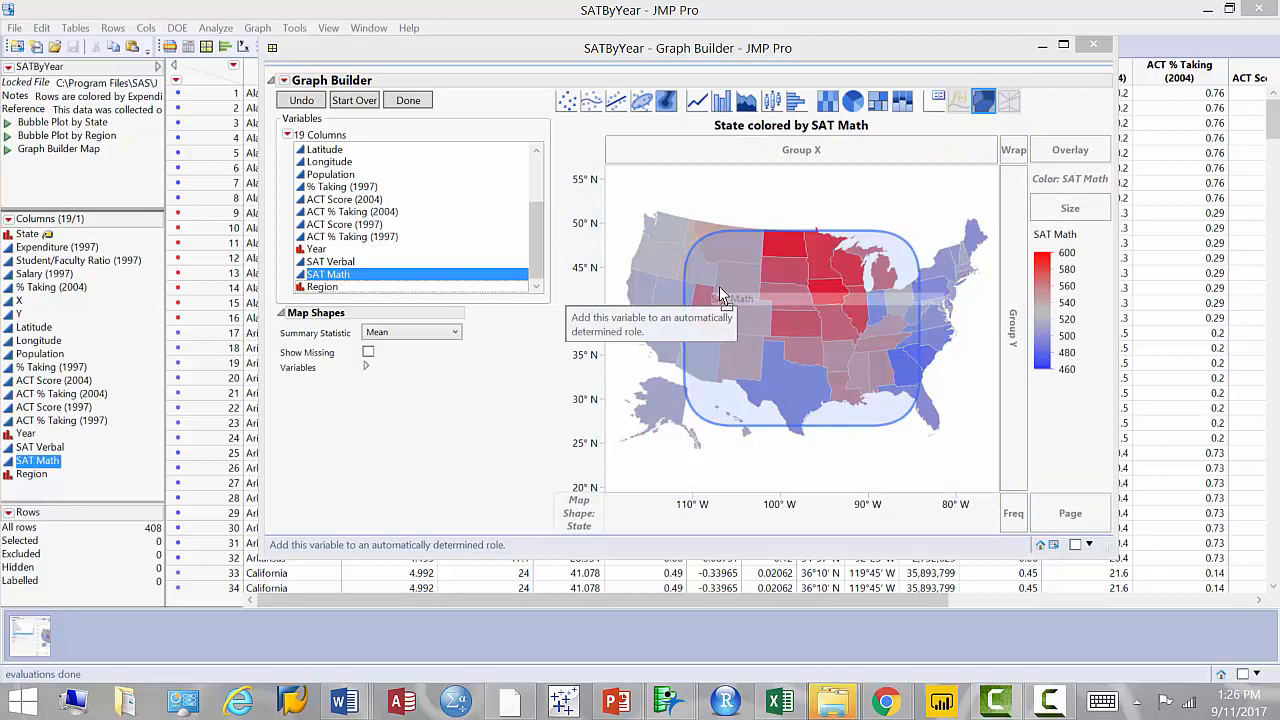
drag(719, 288, 1072, 180)
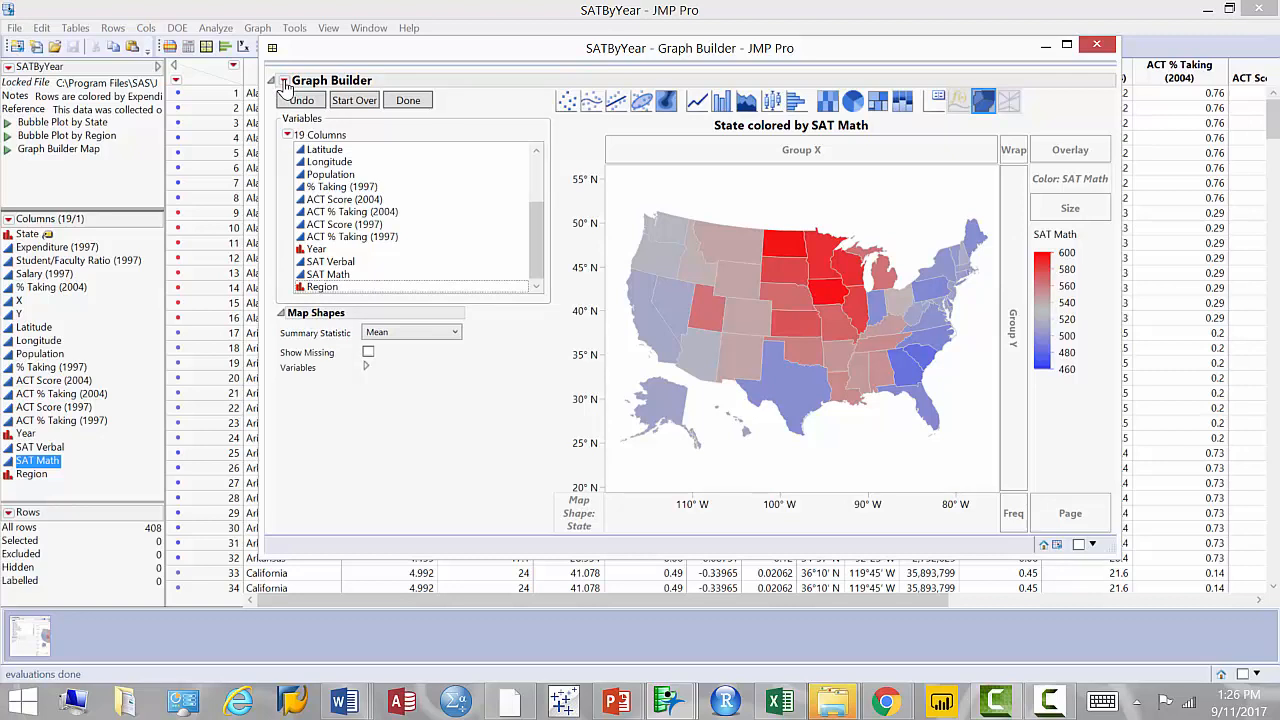
Add a Column Switcher for SAT Math that offers % Taking (2004), SAT Verbal and SAT Math
click(284, 82)
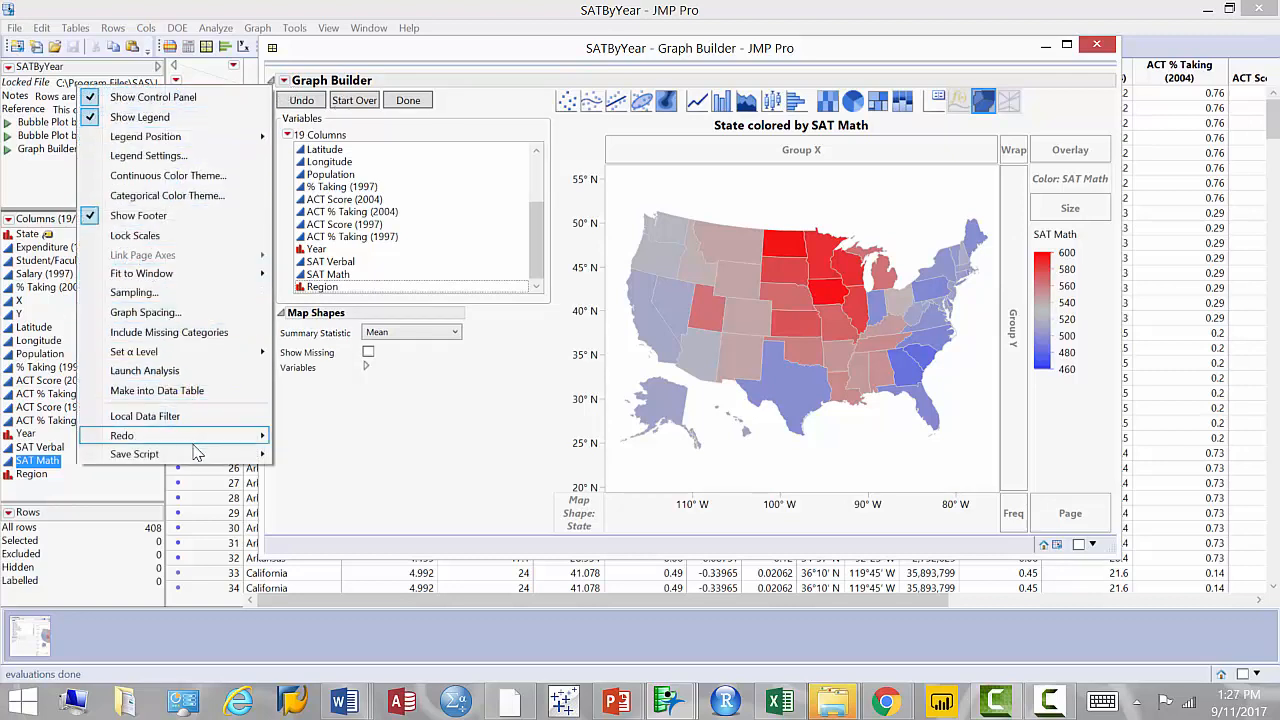
mouse_move(199, 443)
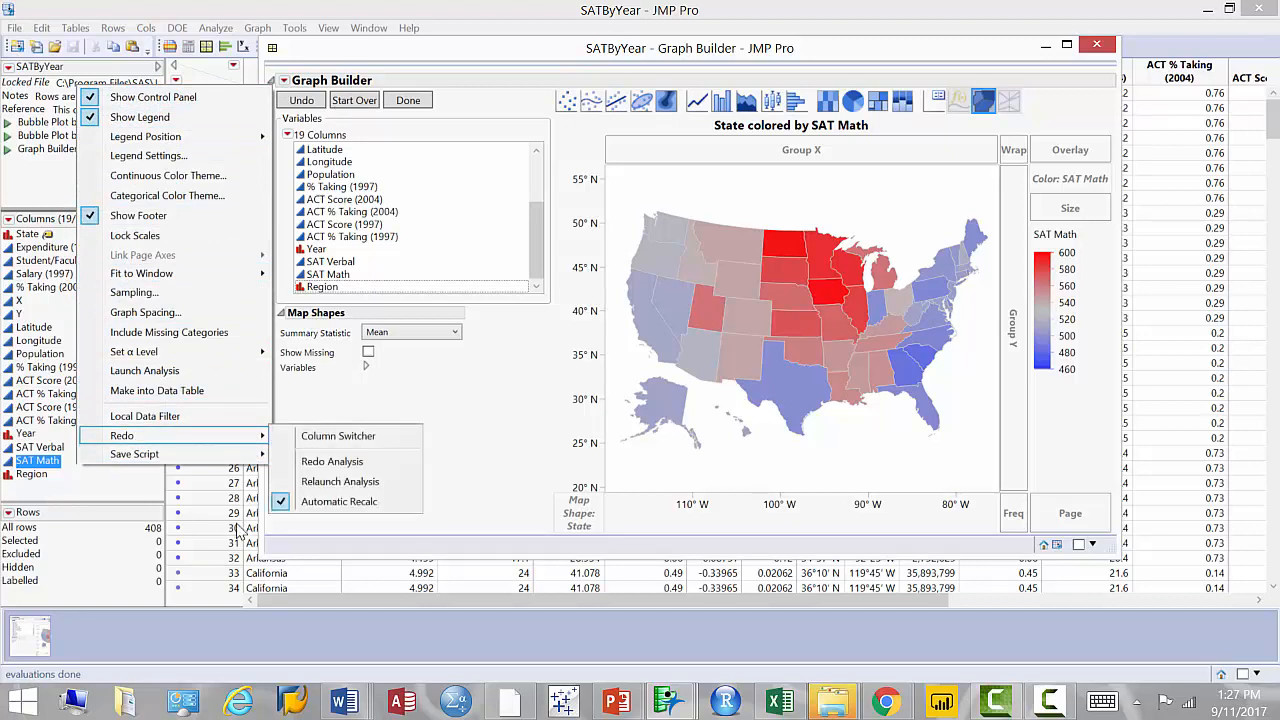
click(325, 440)
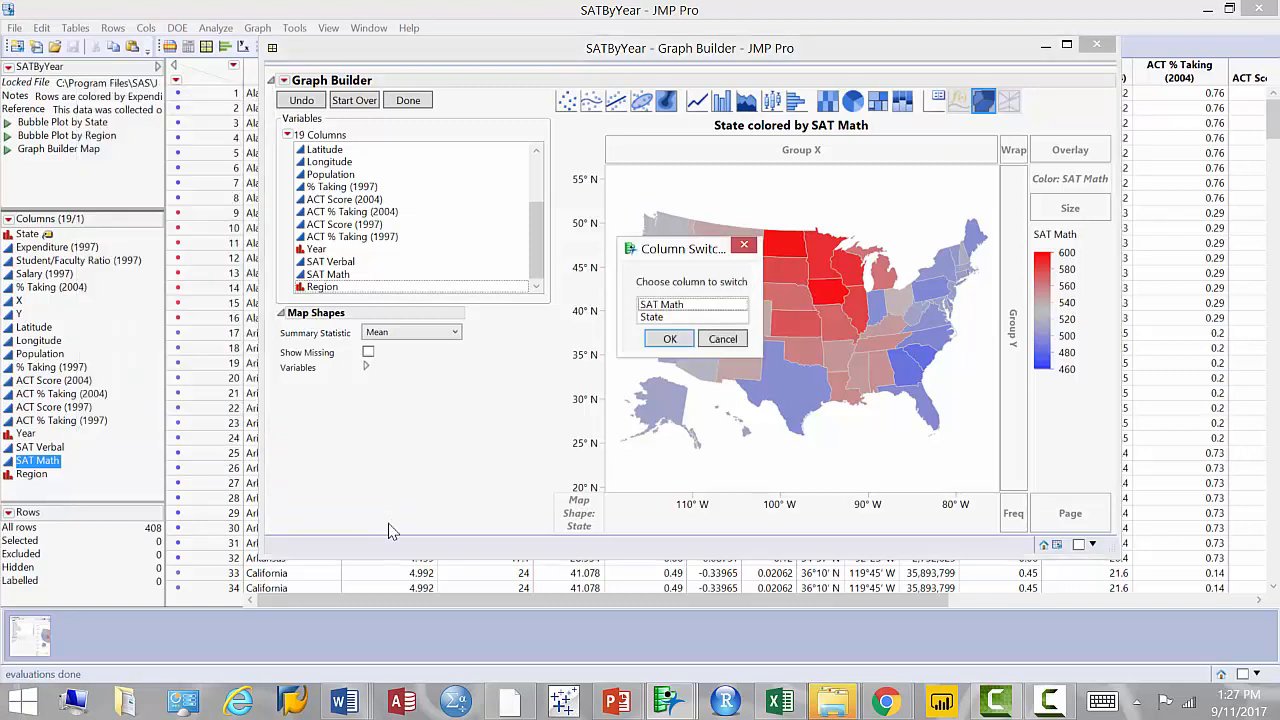
drag(693, 250, 668, 268)
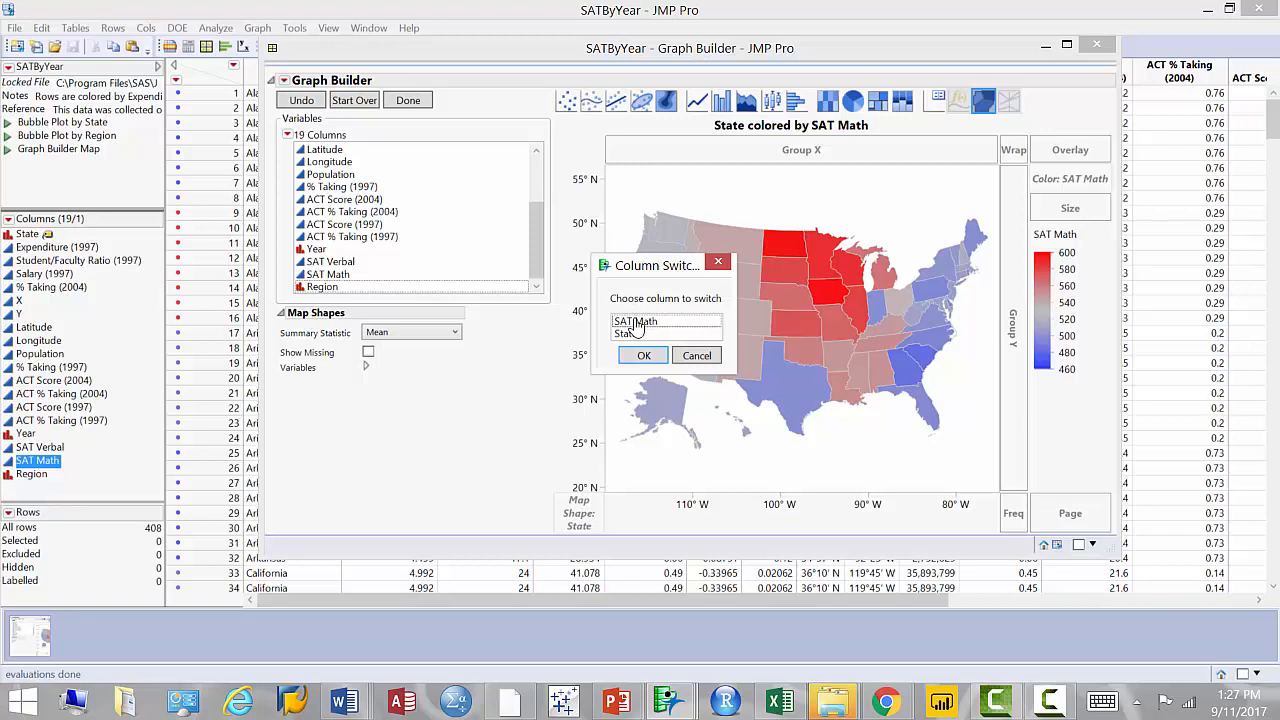
click(635, 322)
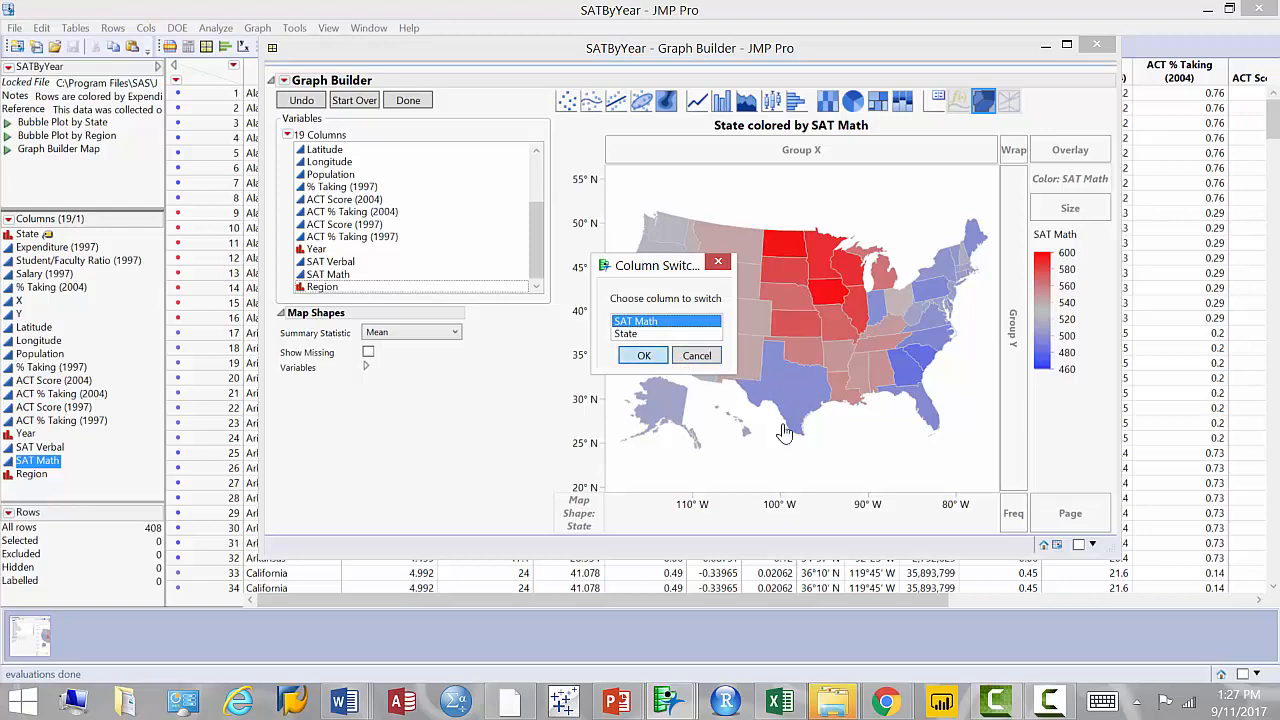
click(650, 356)
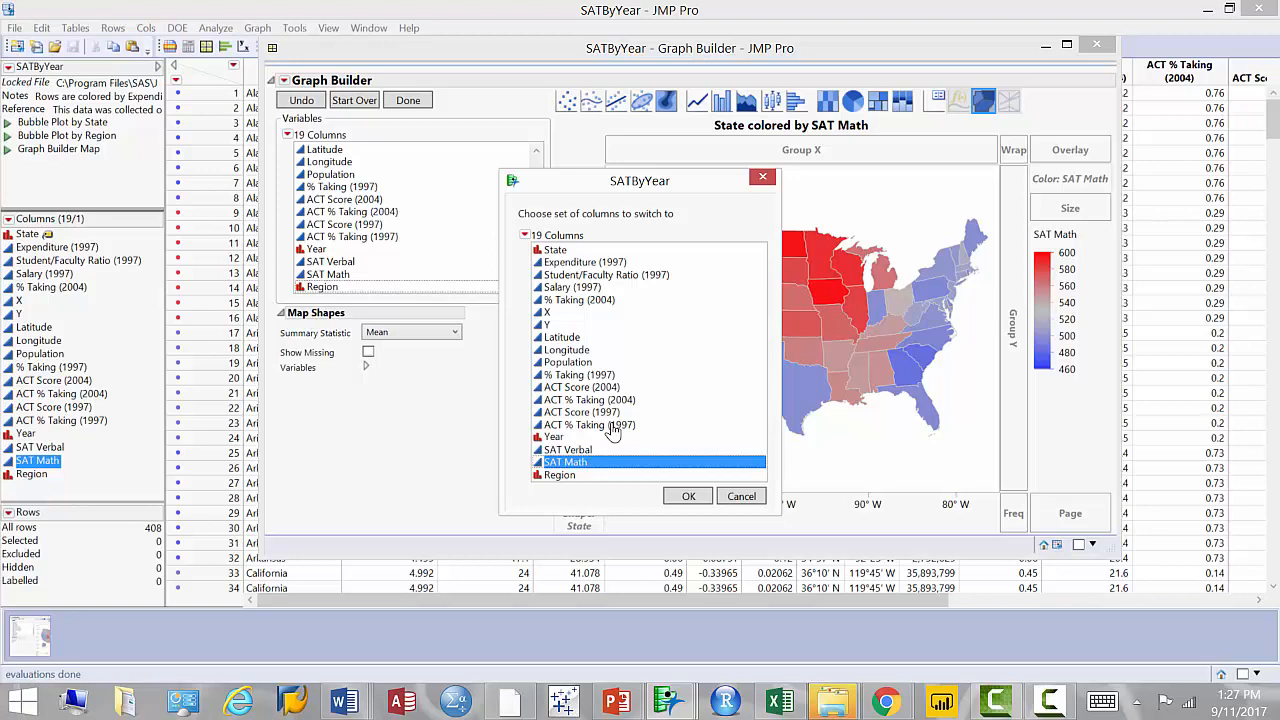
ctrl+click(566, 451)
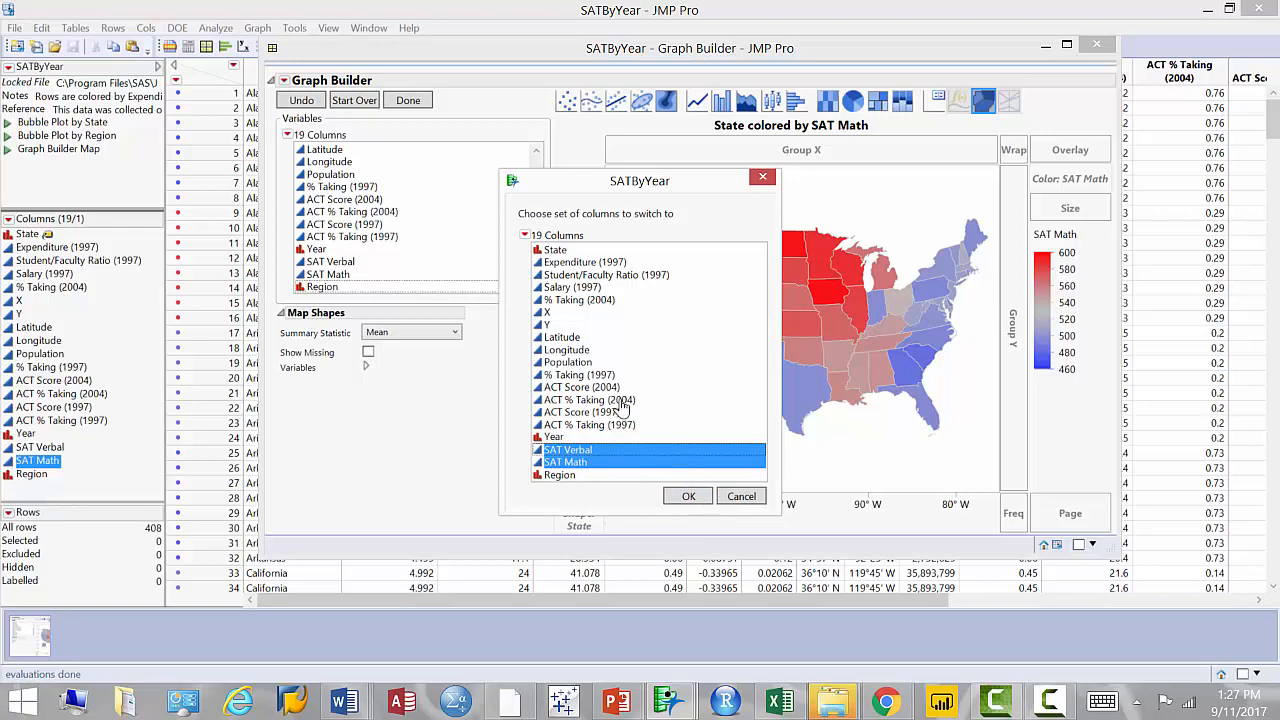
ctrl+click(595, 303)
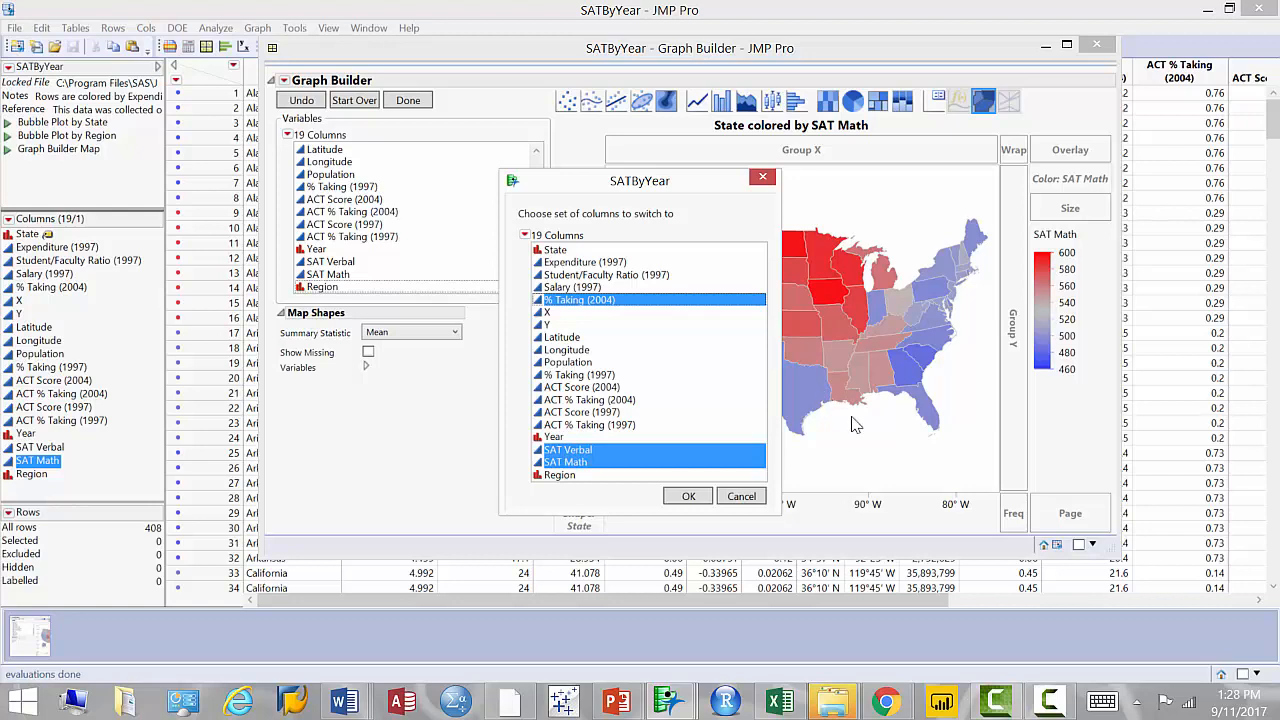
key(Return)
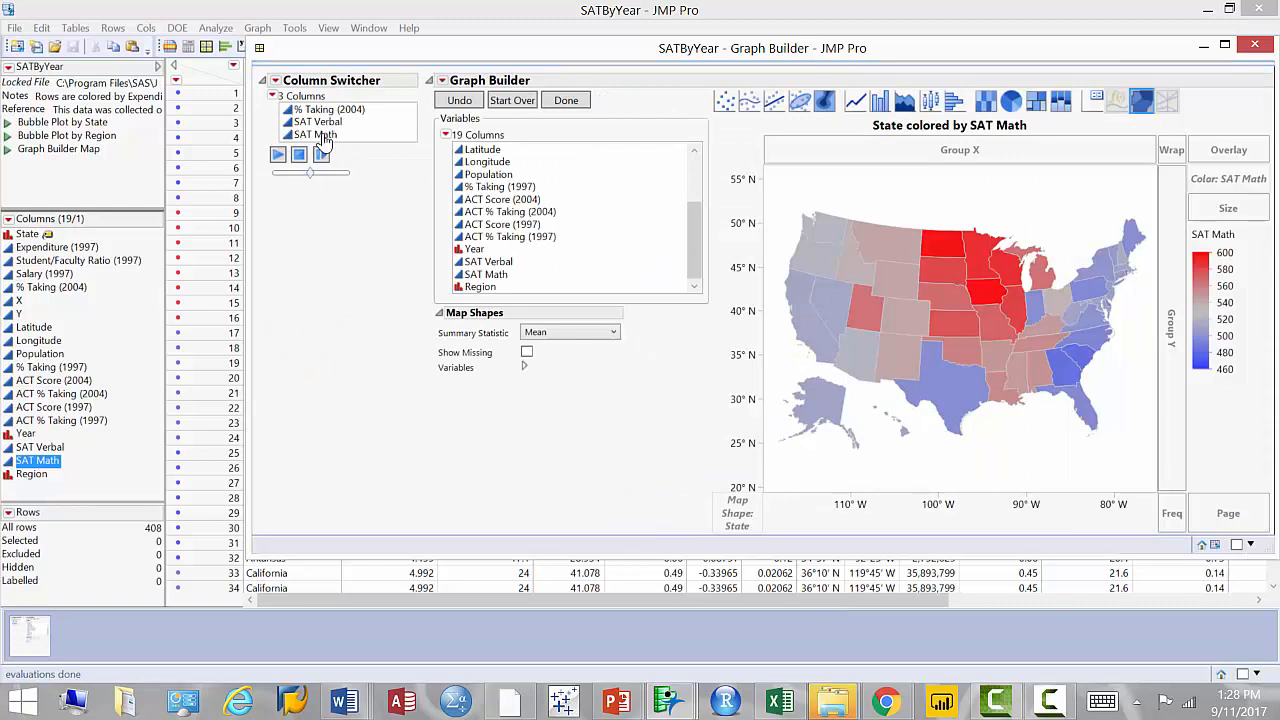
Compare the map colored by SAT Math and by SAT Verbal with the Column Switcher, ending on SAT Verbal
click(324, 136)
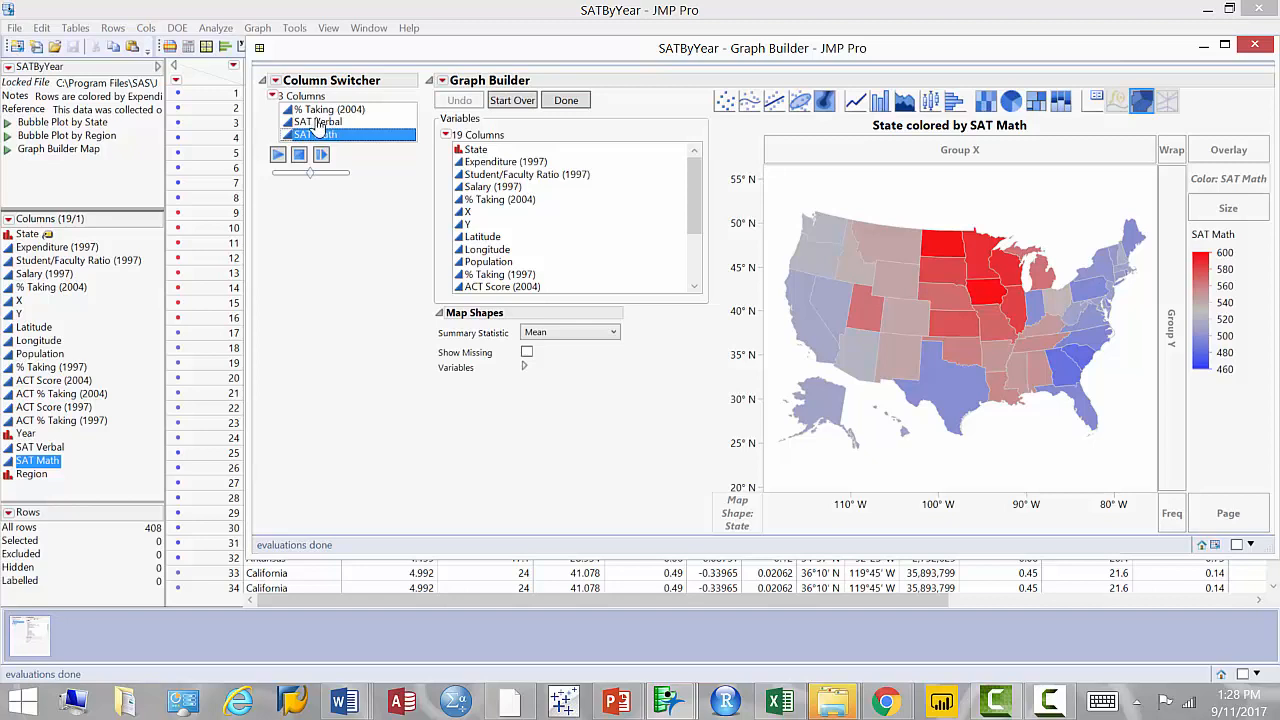
key(Up)
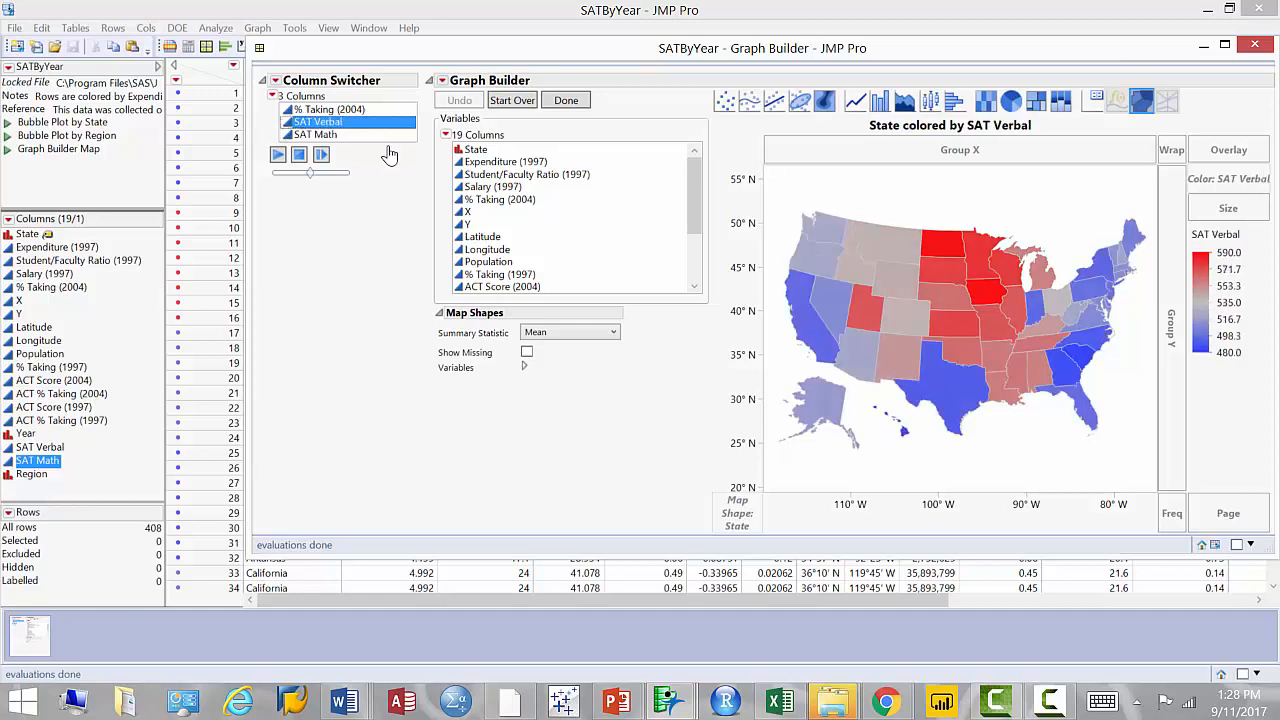
key(Down)
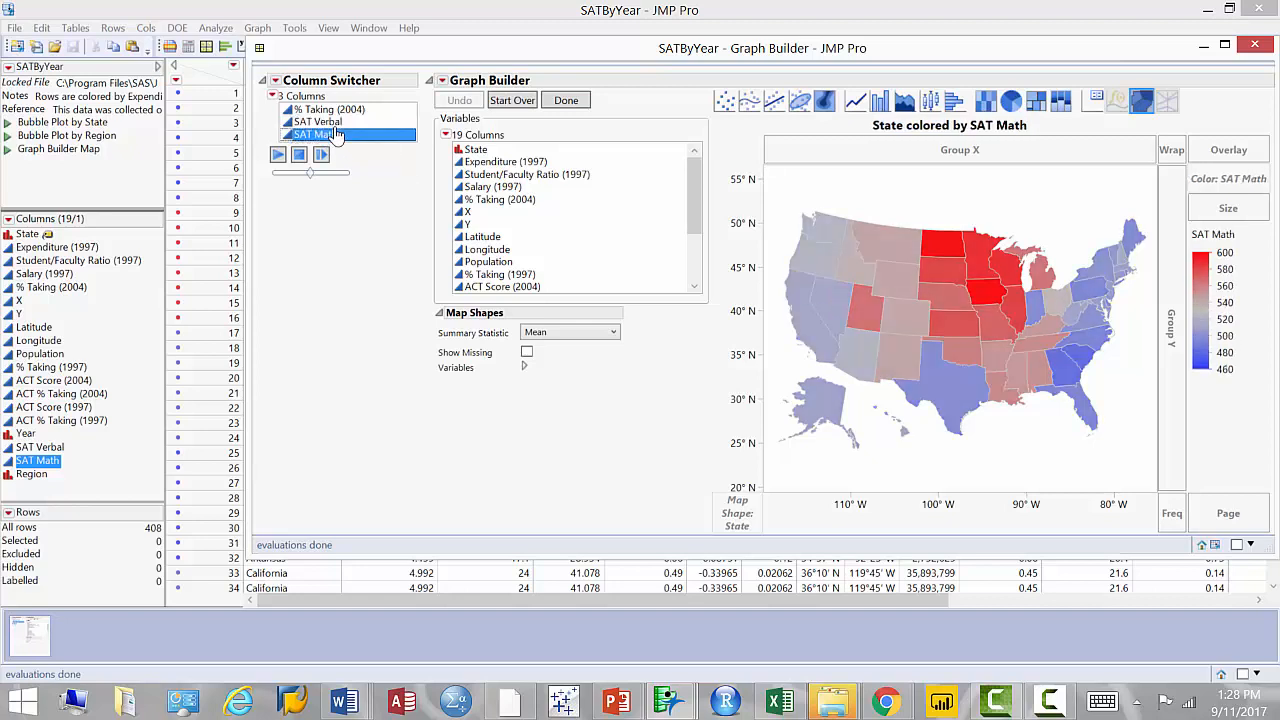
key(Up)
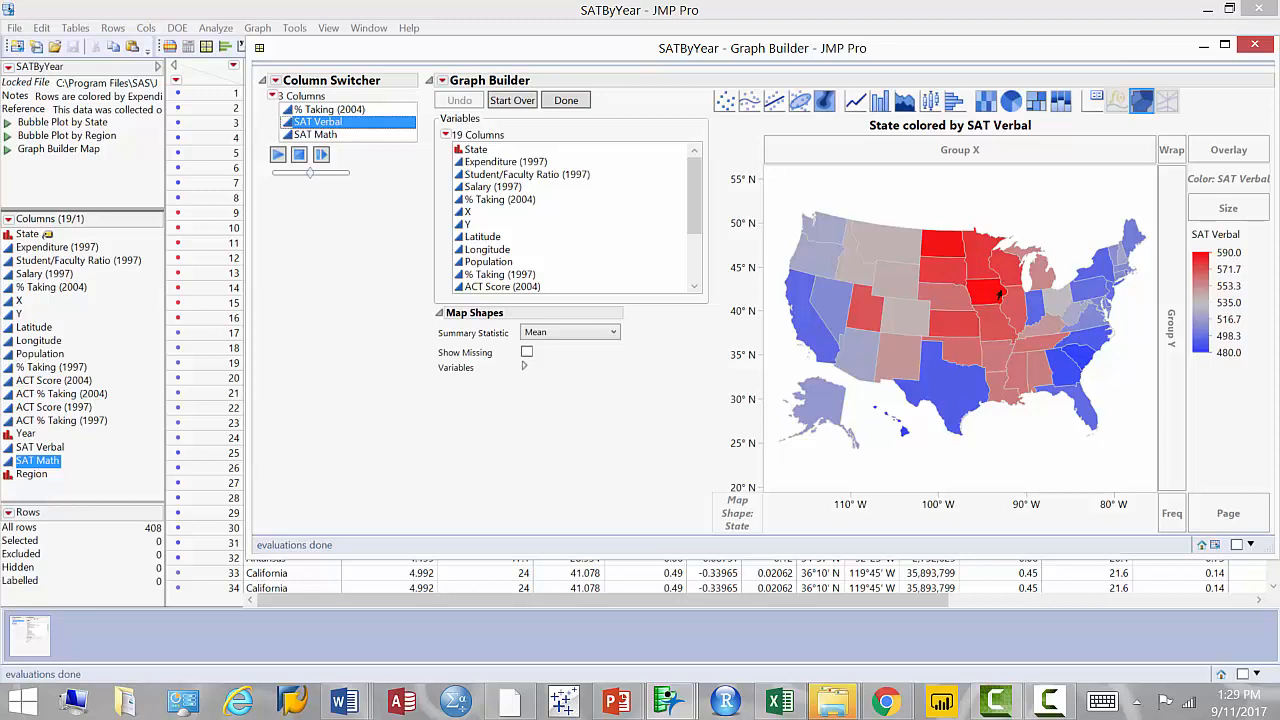
Switch the map's color variable to % Taking (2004) with the Column Switcher and examine the states
mouse_move(1000, 294)
click(336, 109)
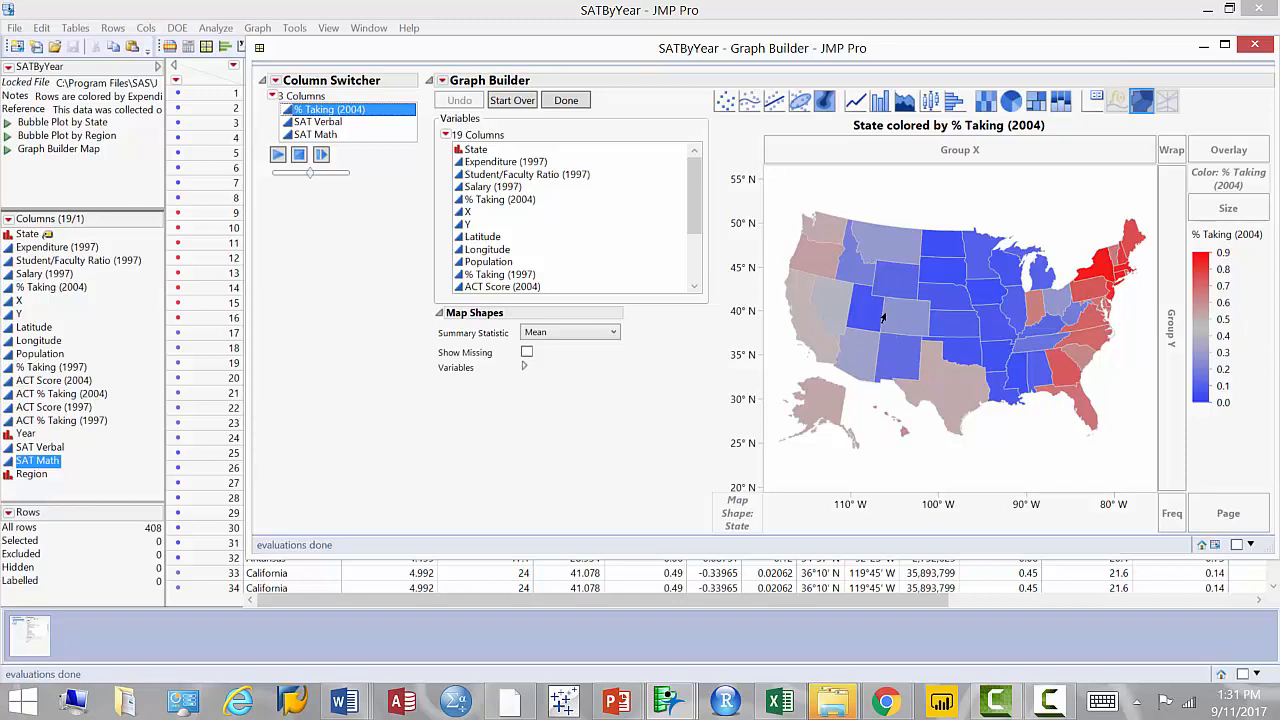
mouse_move(883, 317)
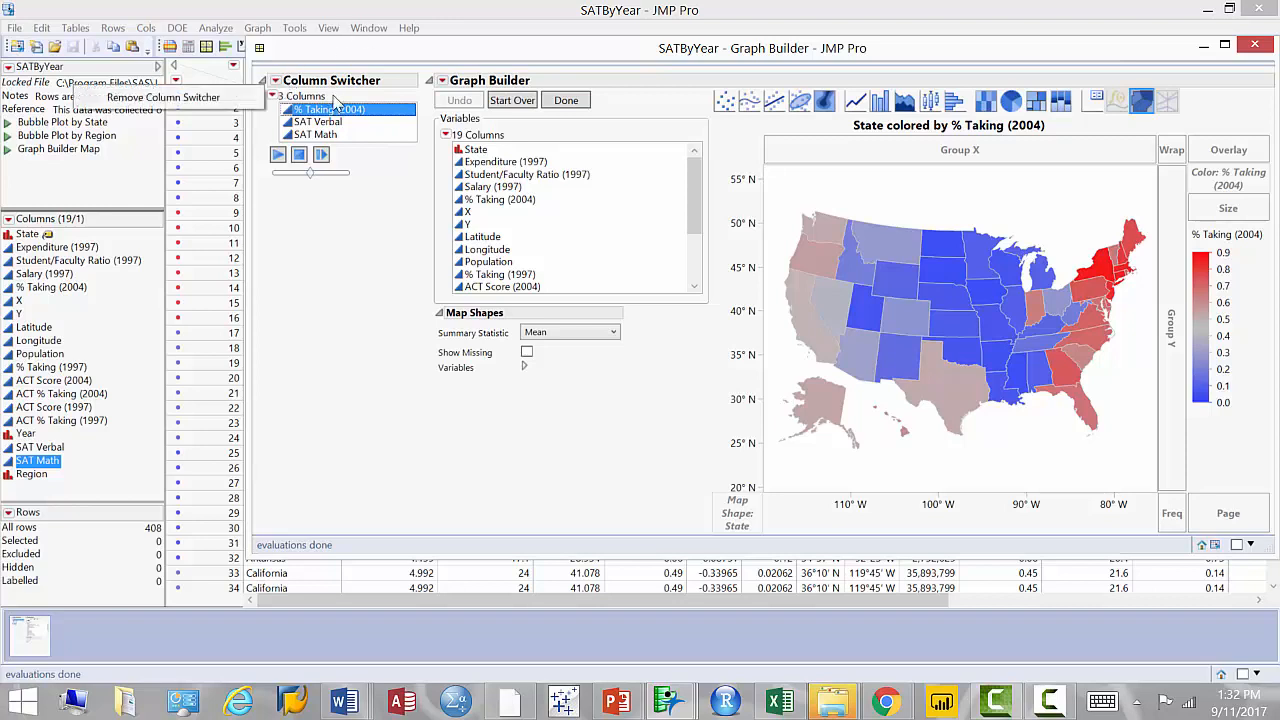
Add a Local Data Filter on Region to the state map
click(441, 83)
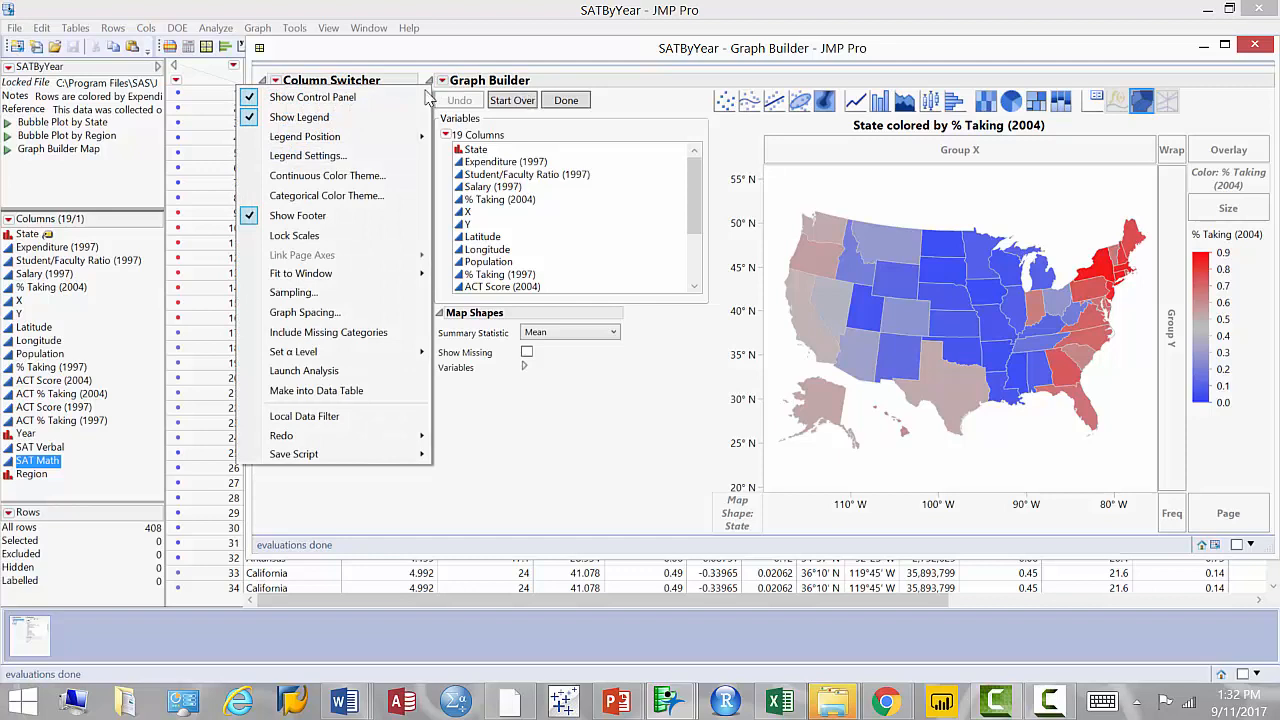
click(371, 425)
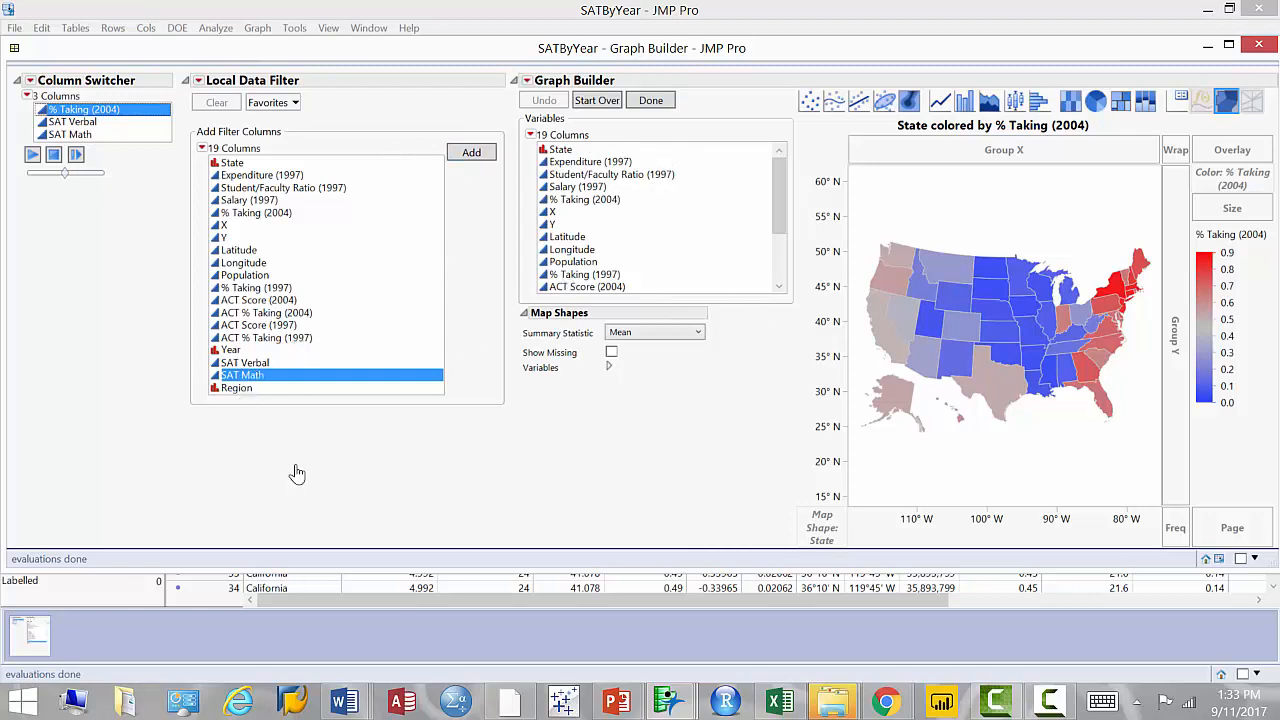
click(394, 390)
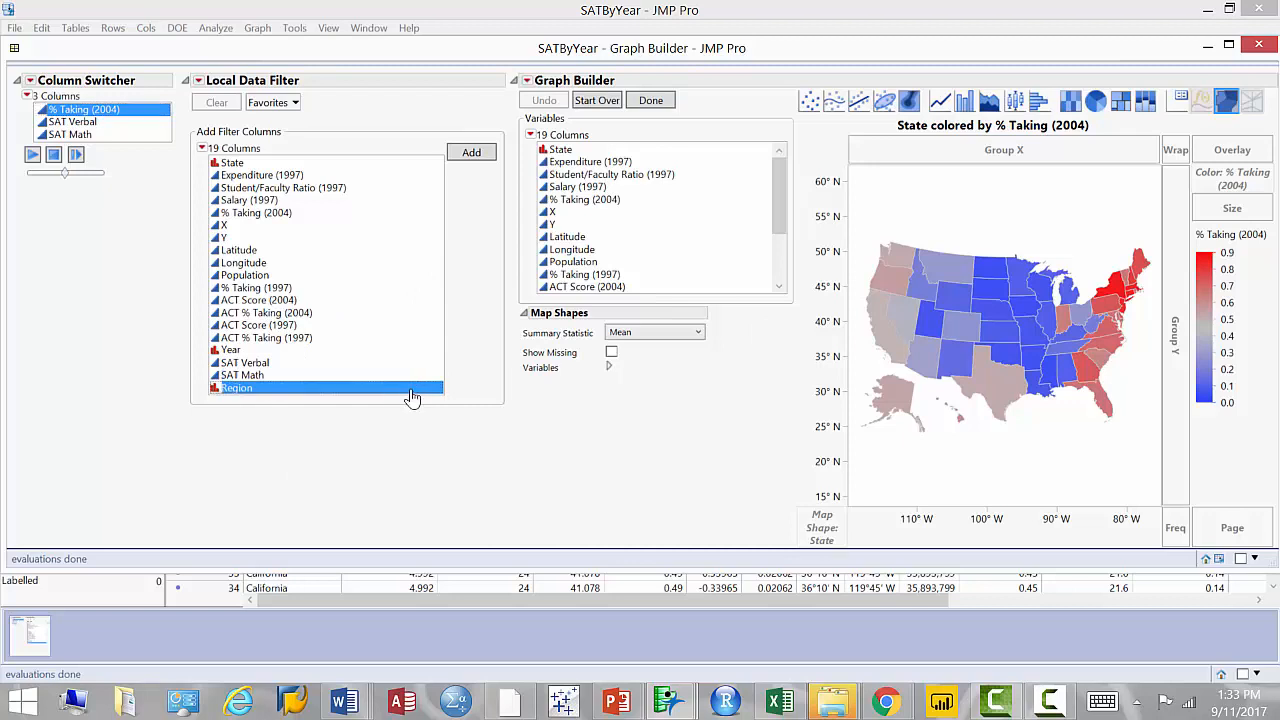
click(472, 153)
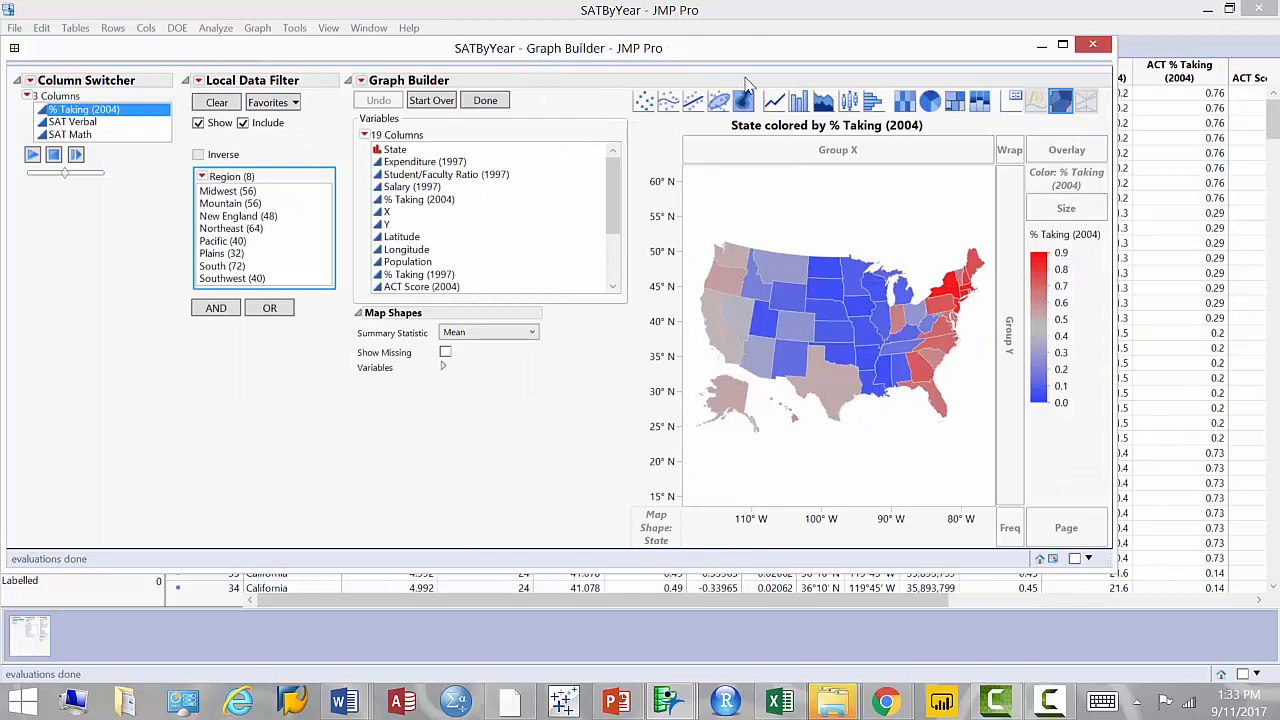
drag(749, 49, 771, 27)
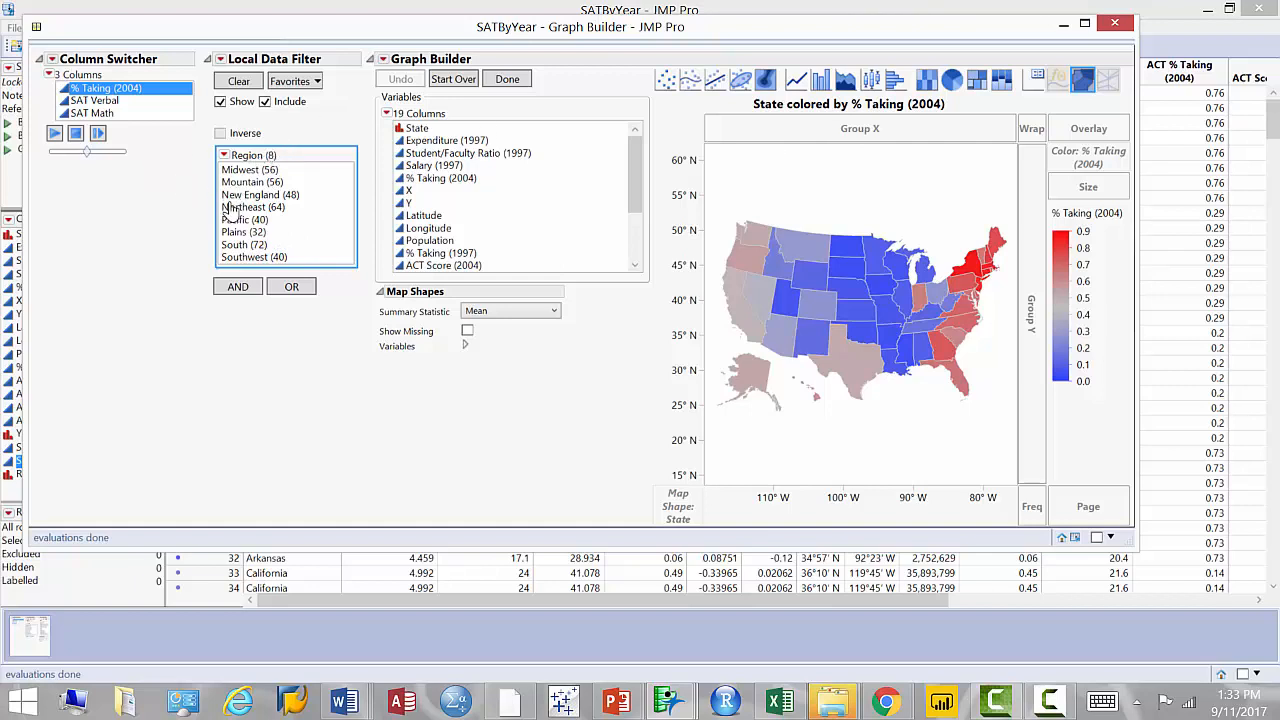
Filter the map to the South region, adding Midwest and Mountain to the selection
click(232, 245)
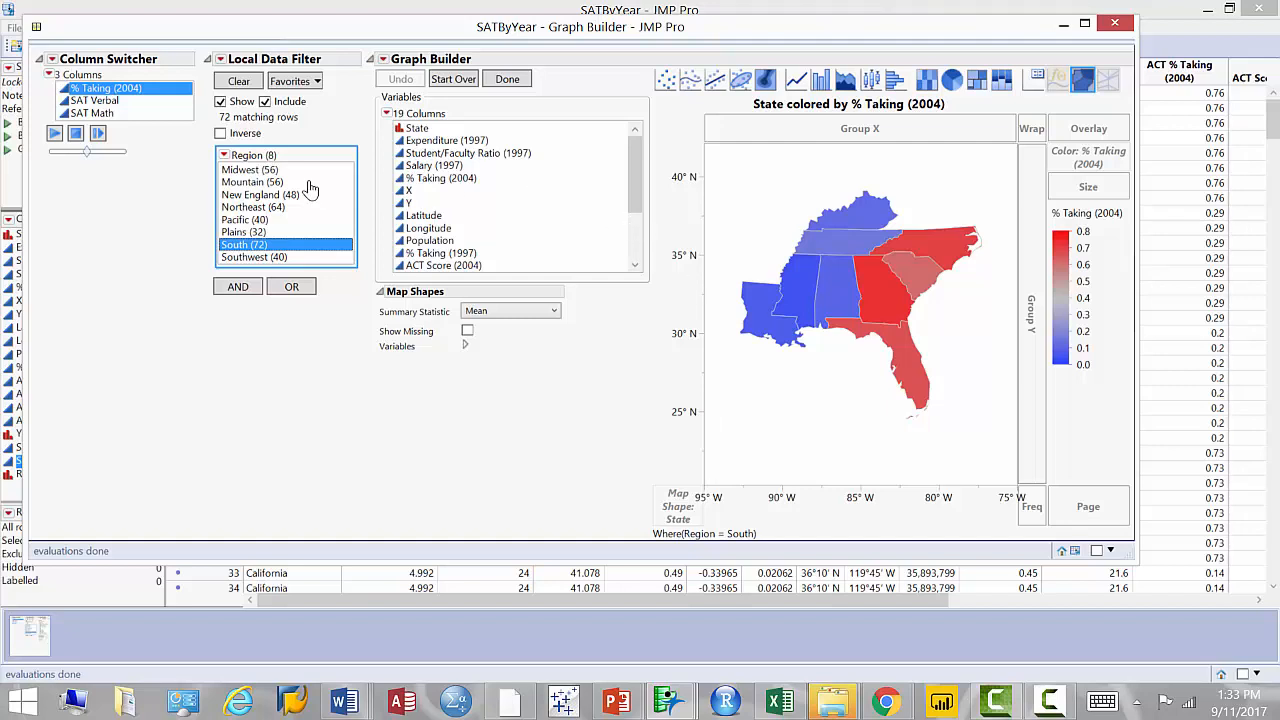
ctrl+click(250, 170)
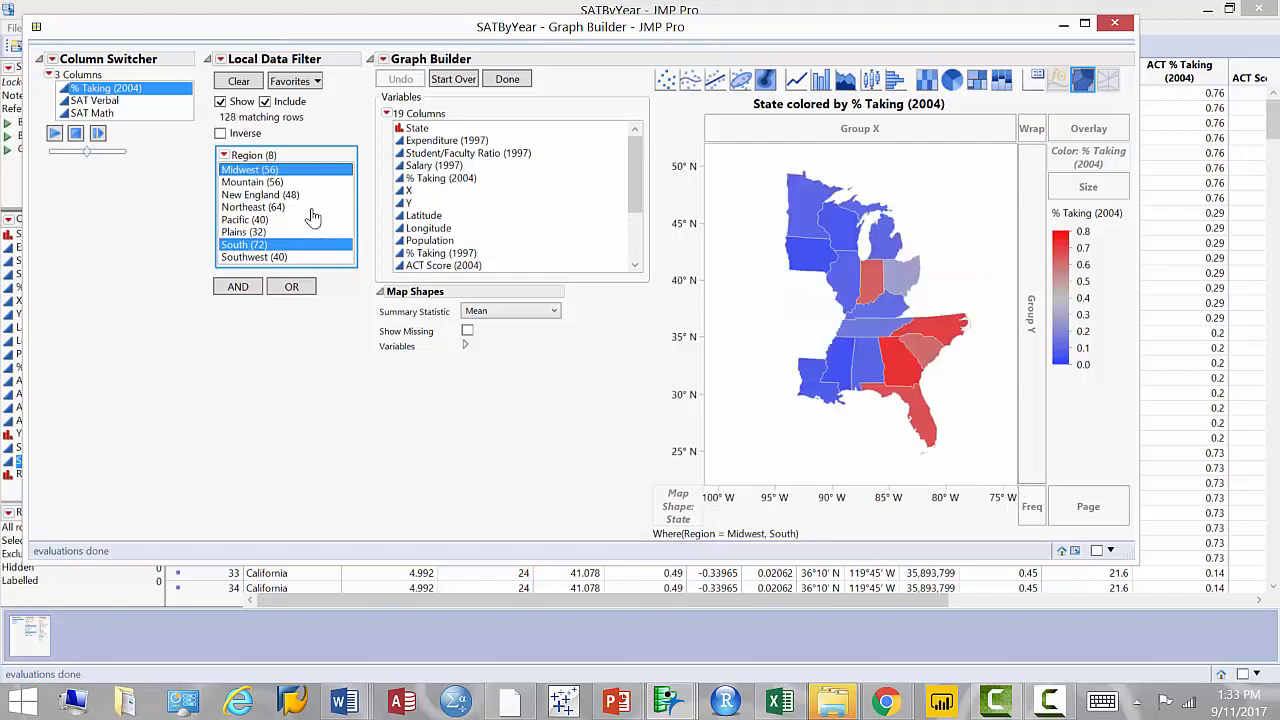
ctrl+click(256, 183)
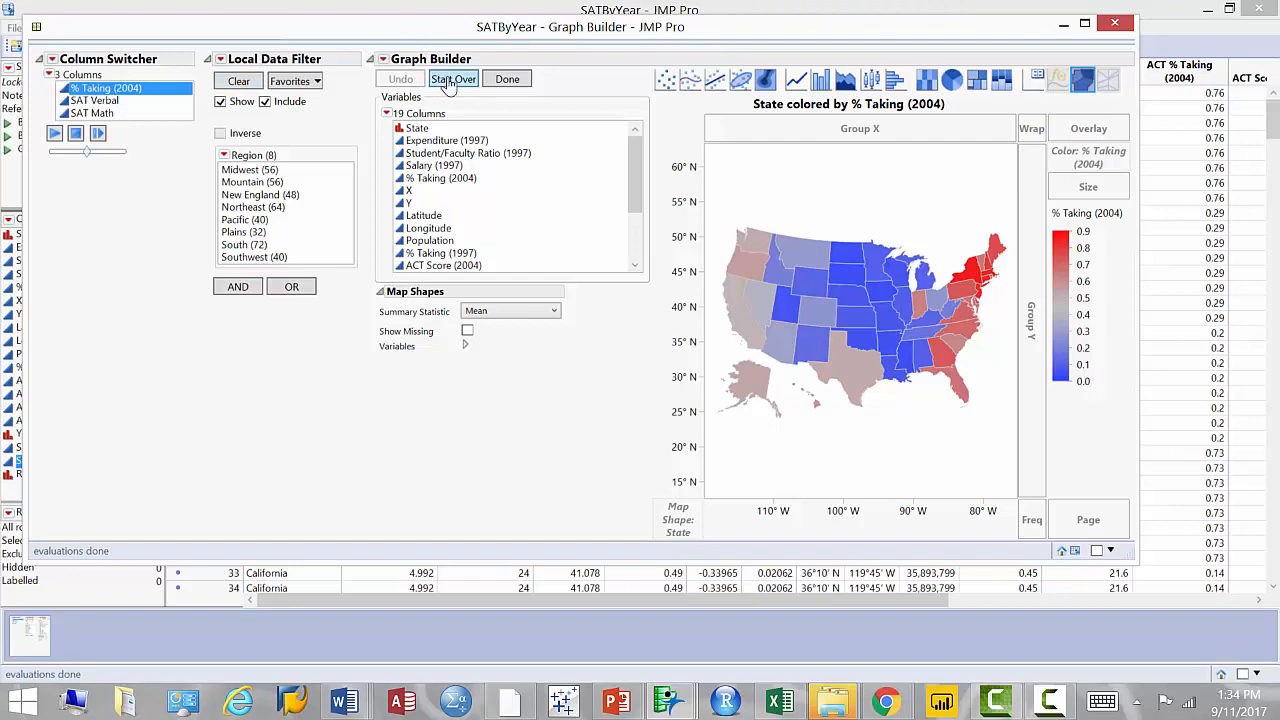
Remove the Region filter and add a new Local Data Filter on SAT Math
click(383, 59)
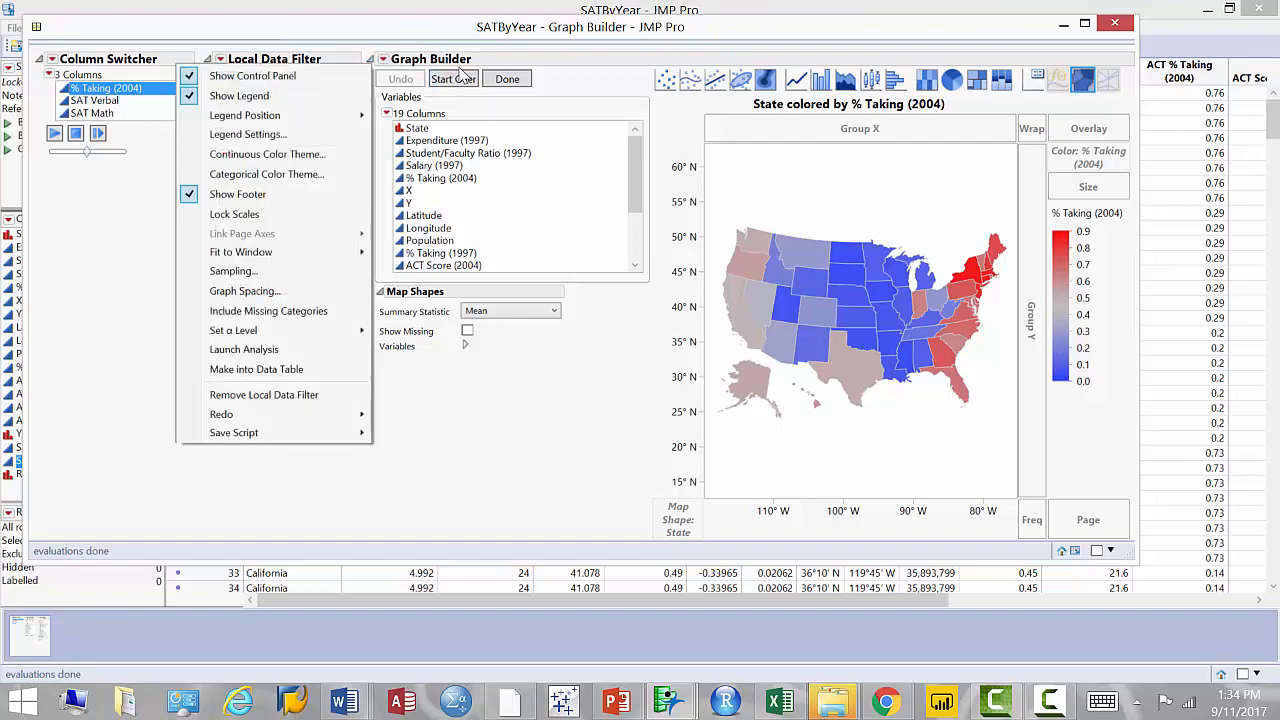
click(324, 400)
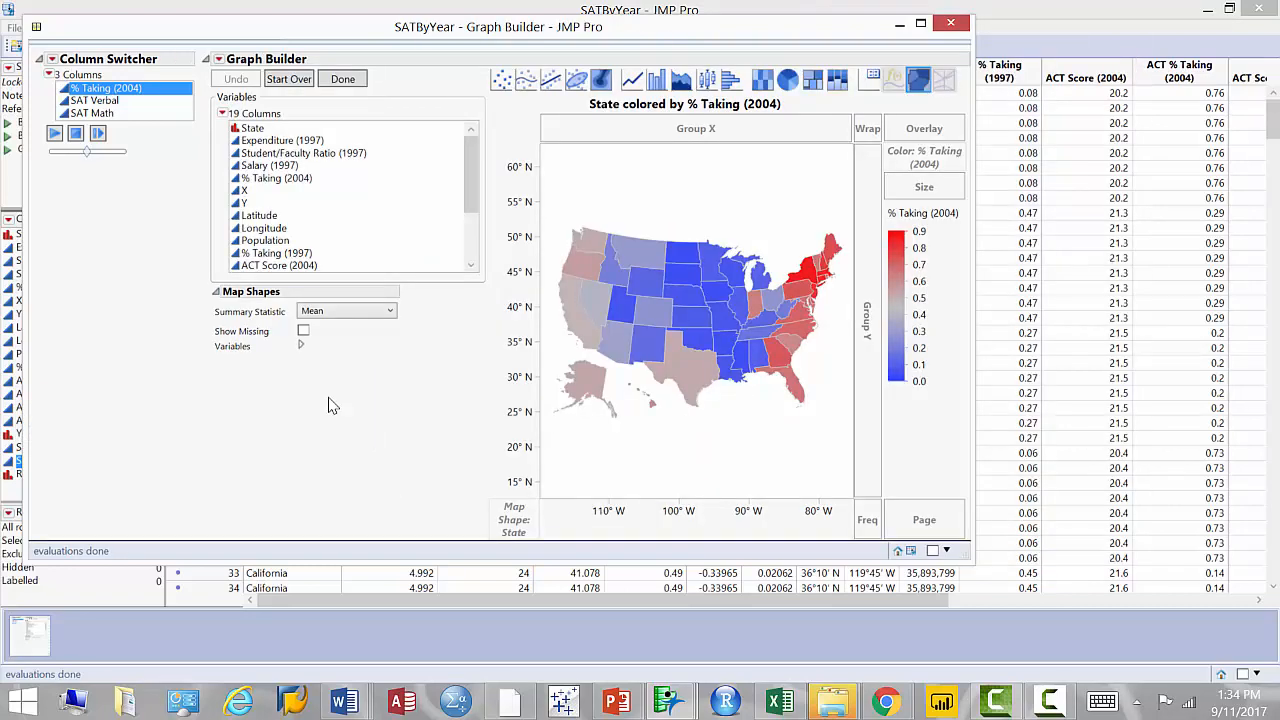
click(218, 59)
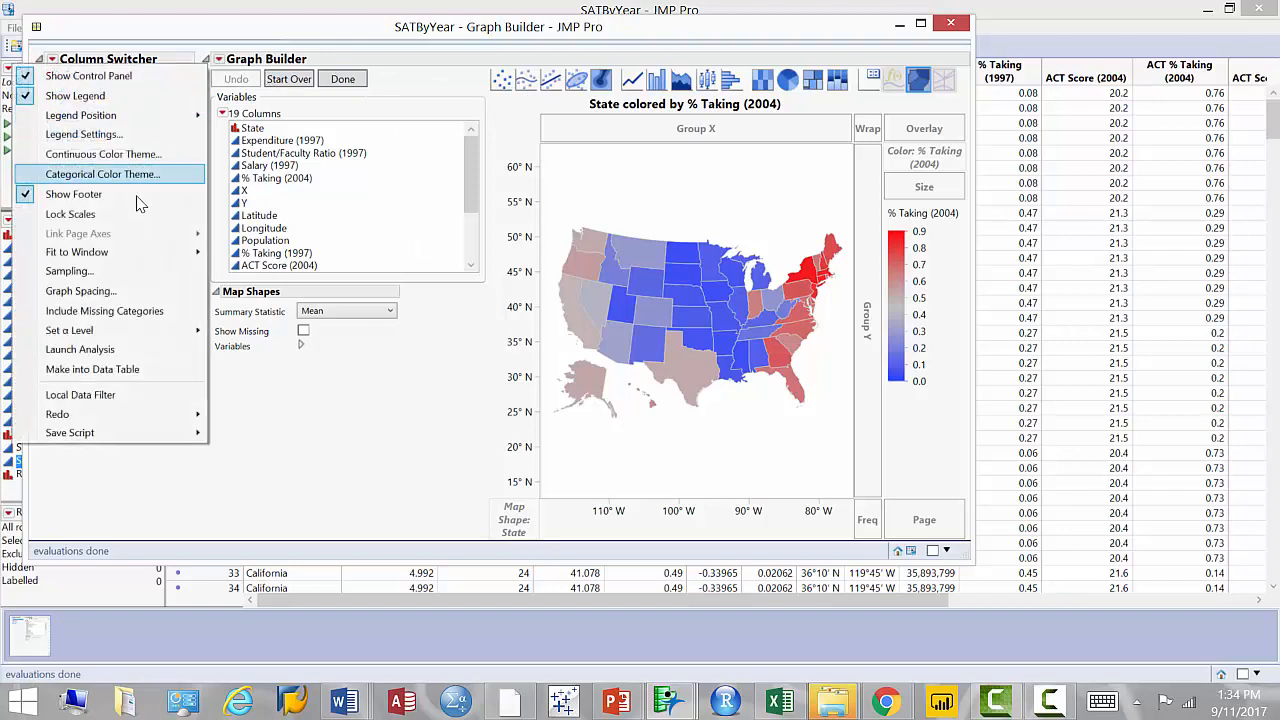
click(160, 394)
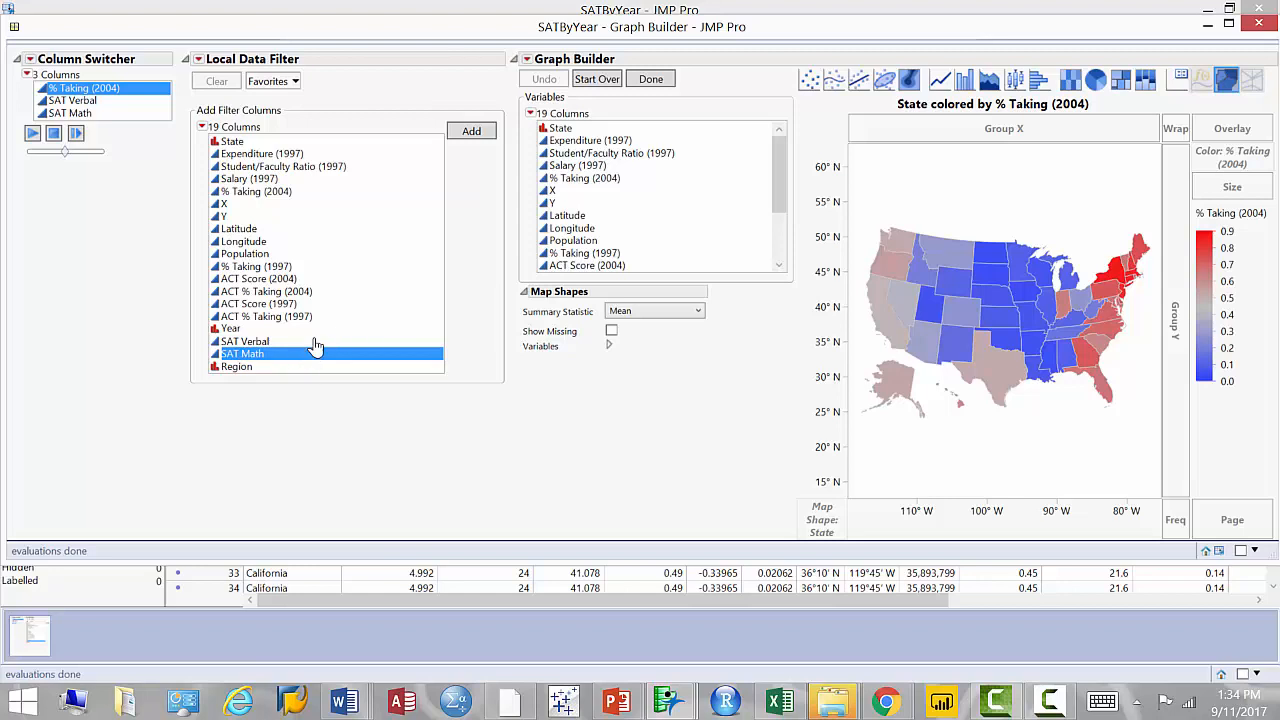
click(469, 132)
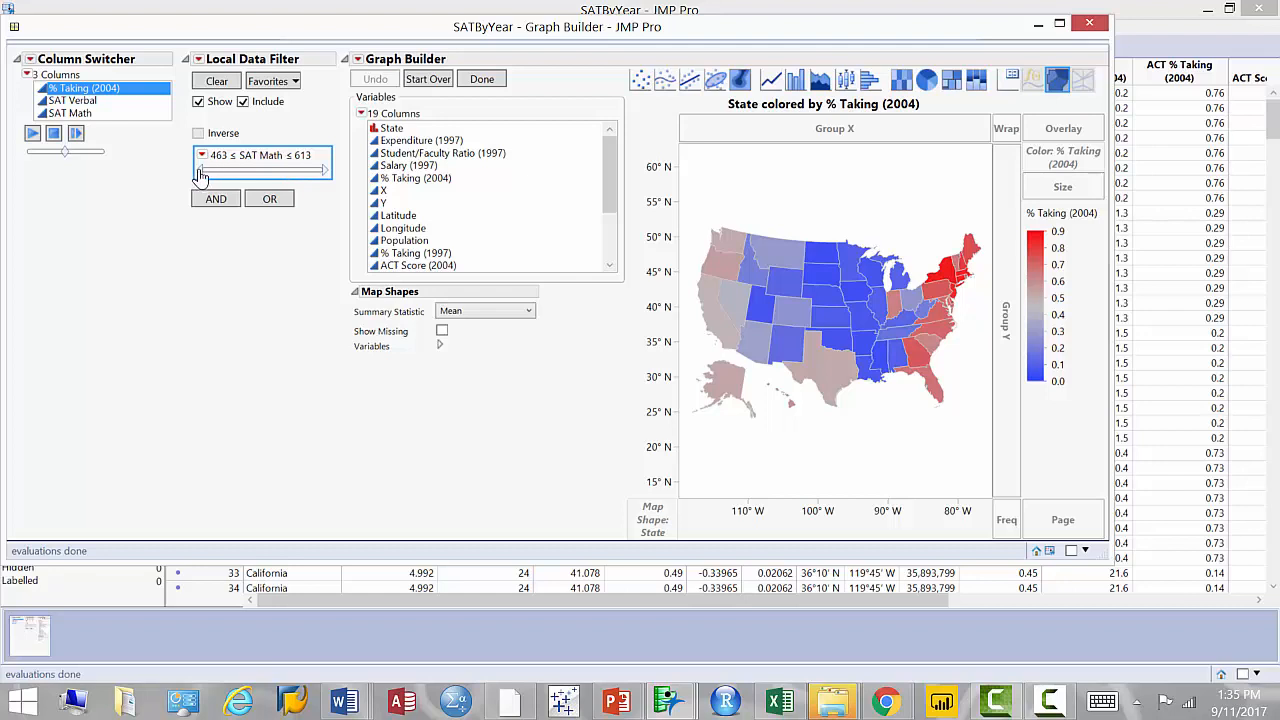
Try several lower limits in the SAT Math filter, then set the lower limit to 500
drag(200, 175, 222, 181)
mouse_move(238, 179)
mouse_down()
mouse_move(261, 183)
mouse_move(247, 185)
mouse_up()
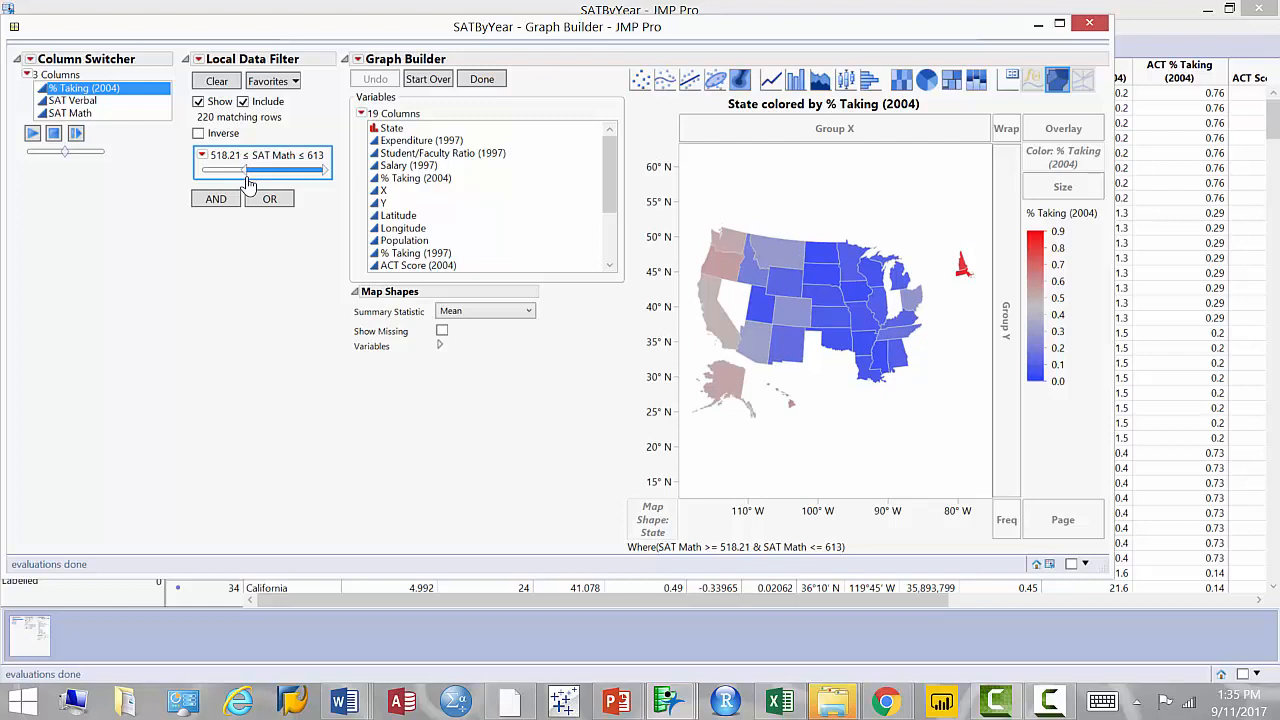
mouse_move(247, 185)
mouse_down()
mouse_move(264, 184)
mouse_move(237, 177)
mouse_up()
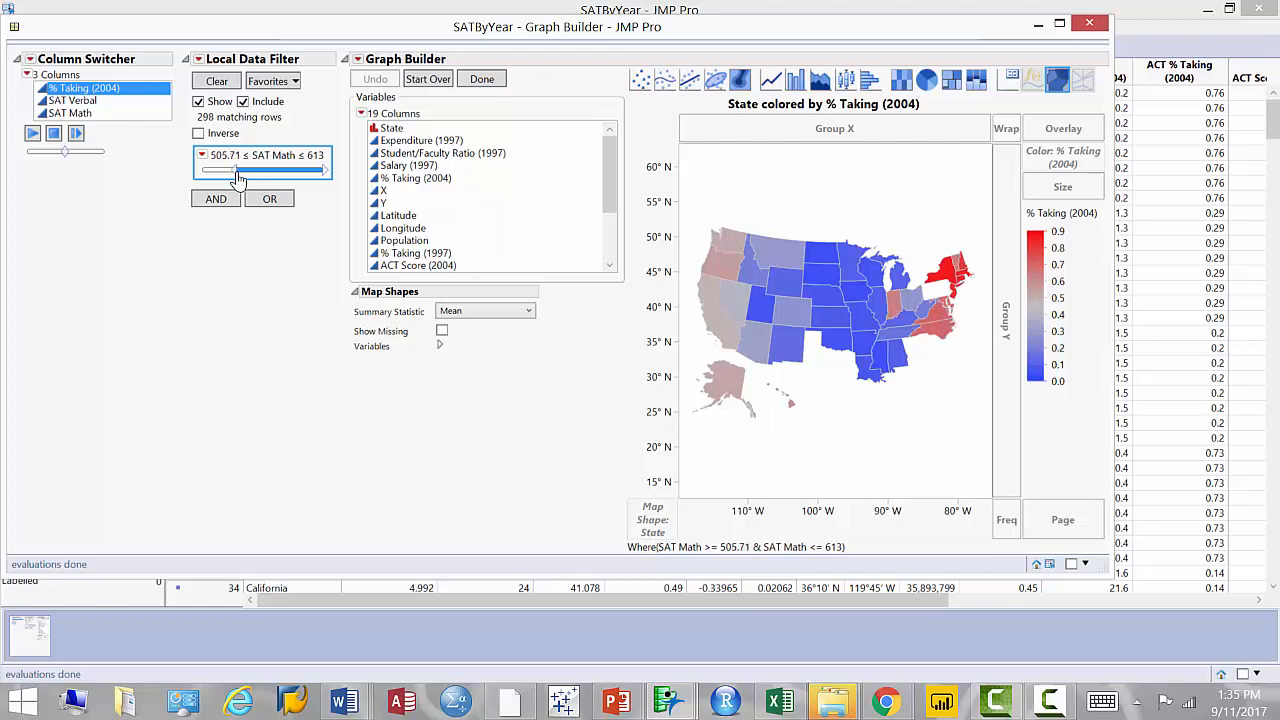
click(229, 157)
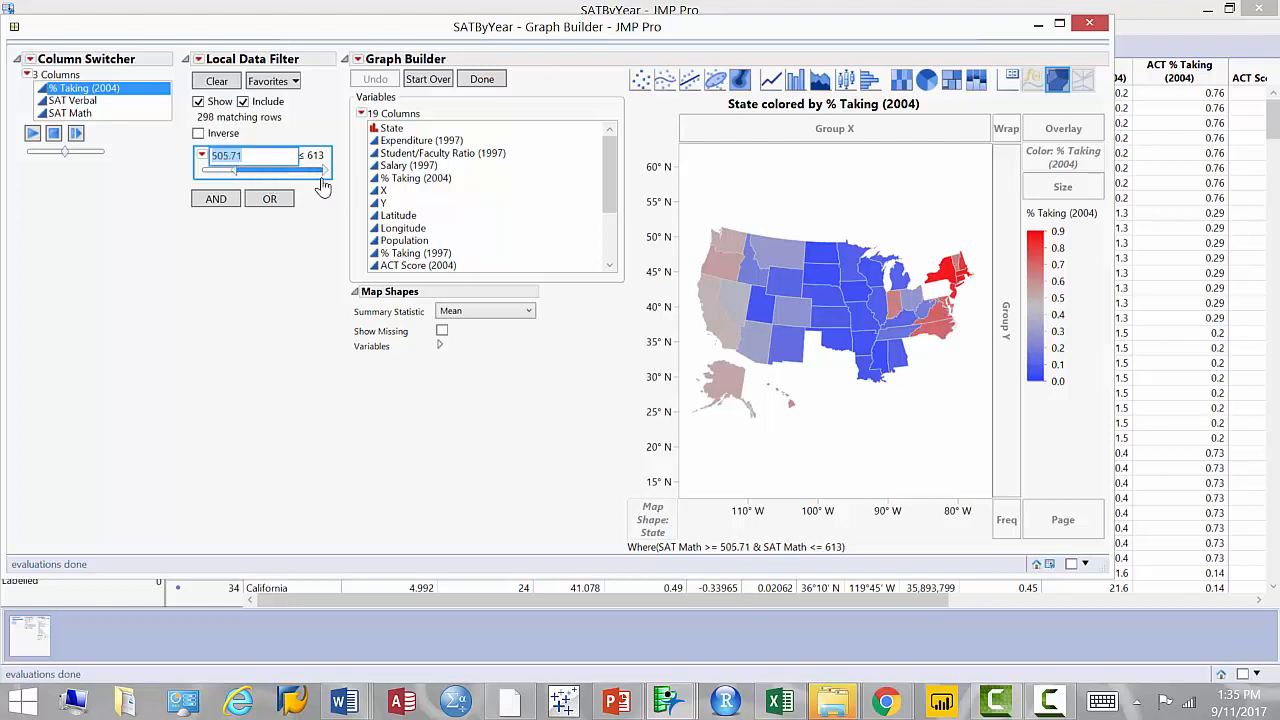
text(500)
key(Return)
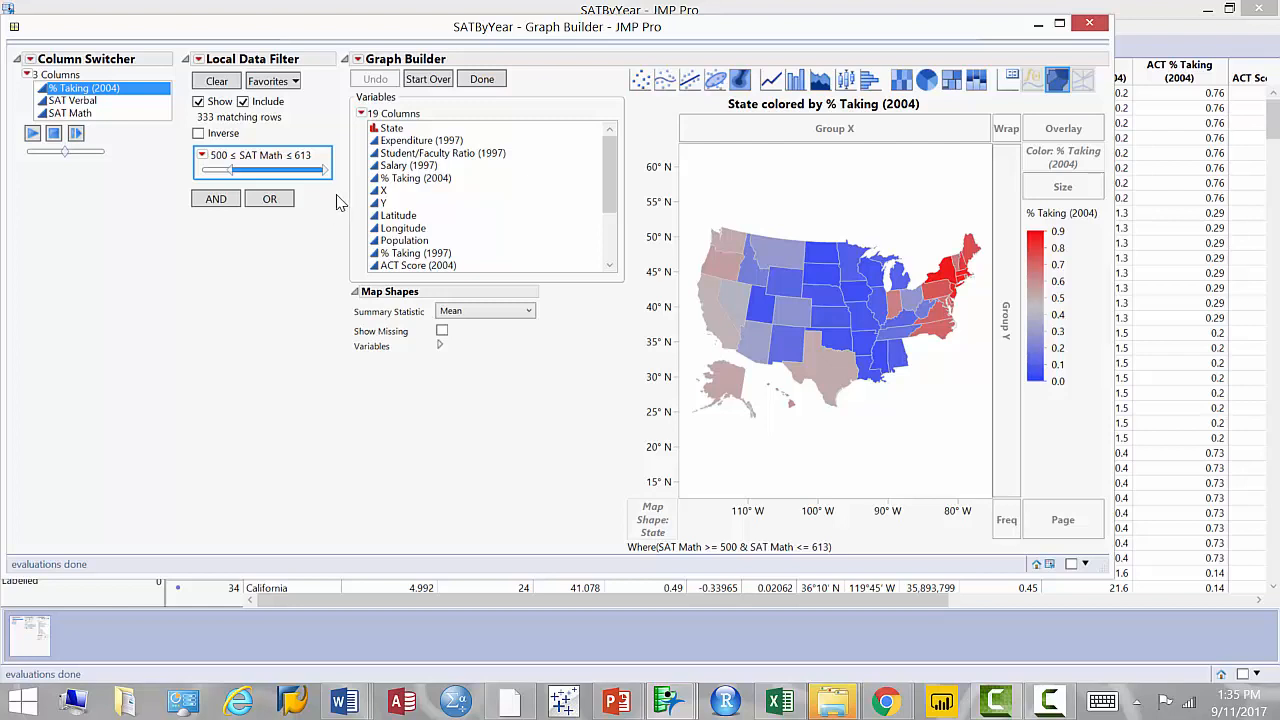
Set the SAT Math filter's upper limit to 550 and close the finished map
drag(325, 177, 294, 177)
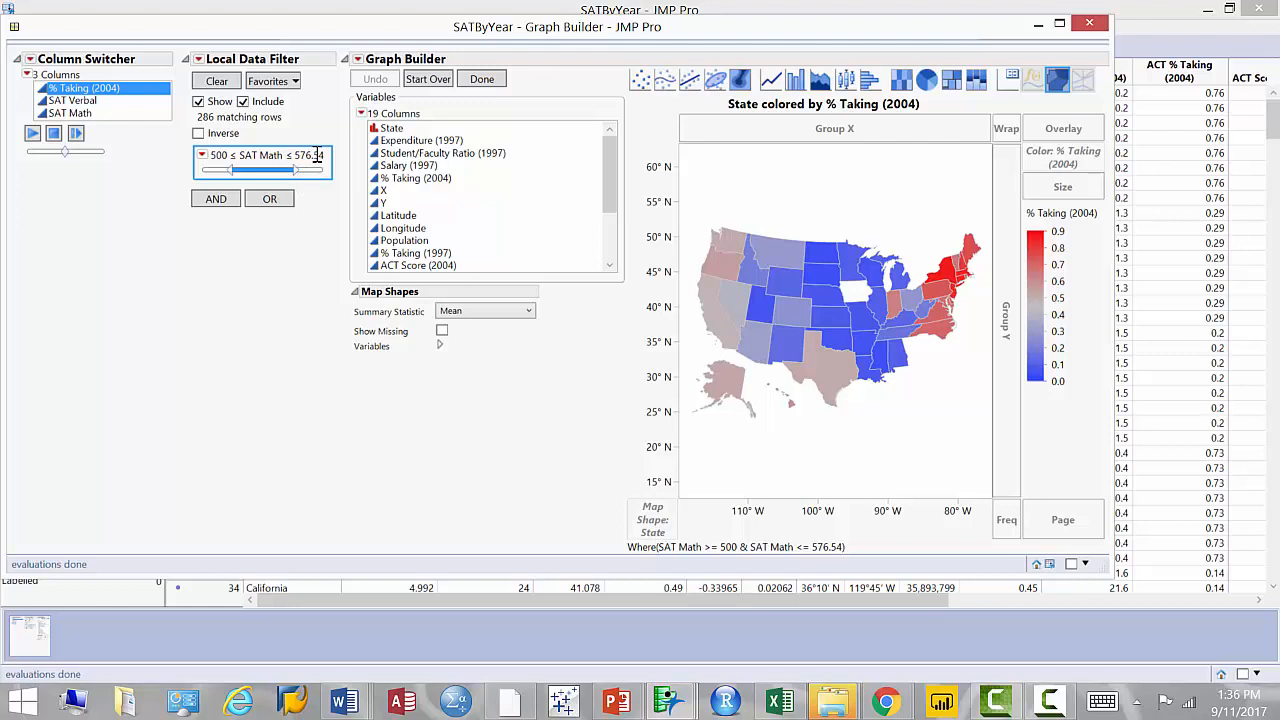
click(316, 155)
text(550)
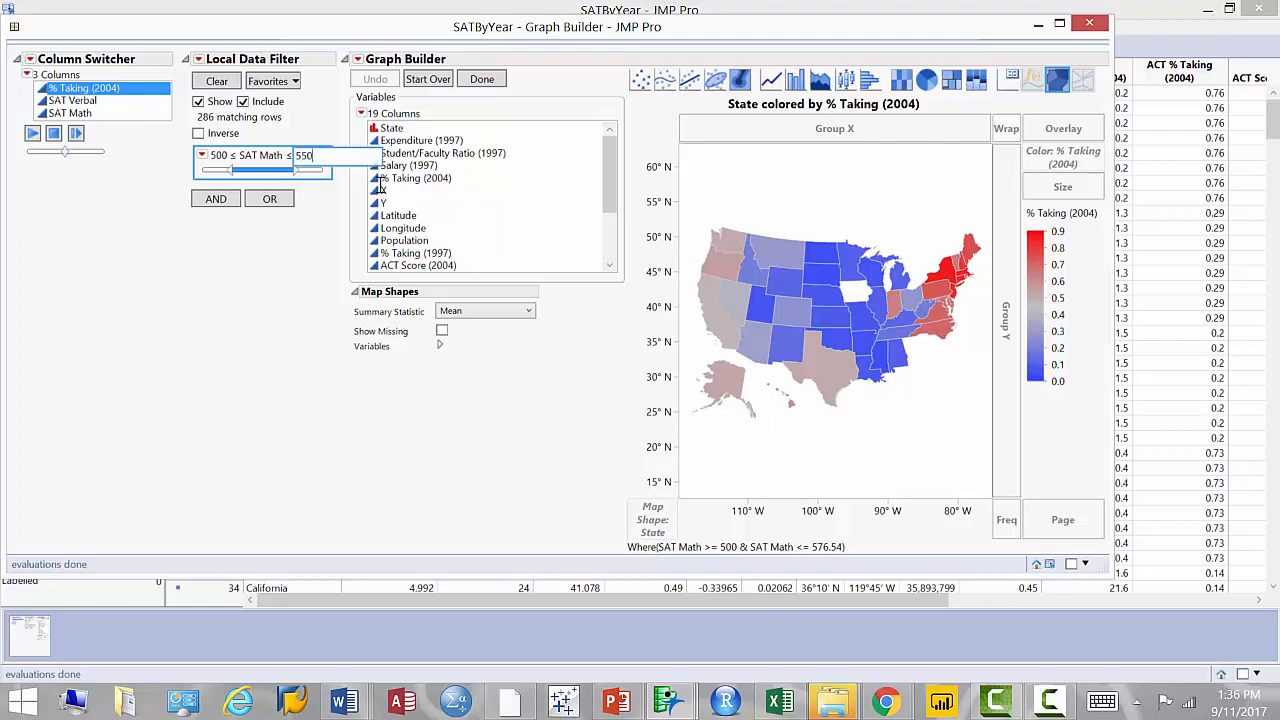
key(Return)
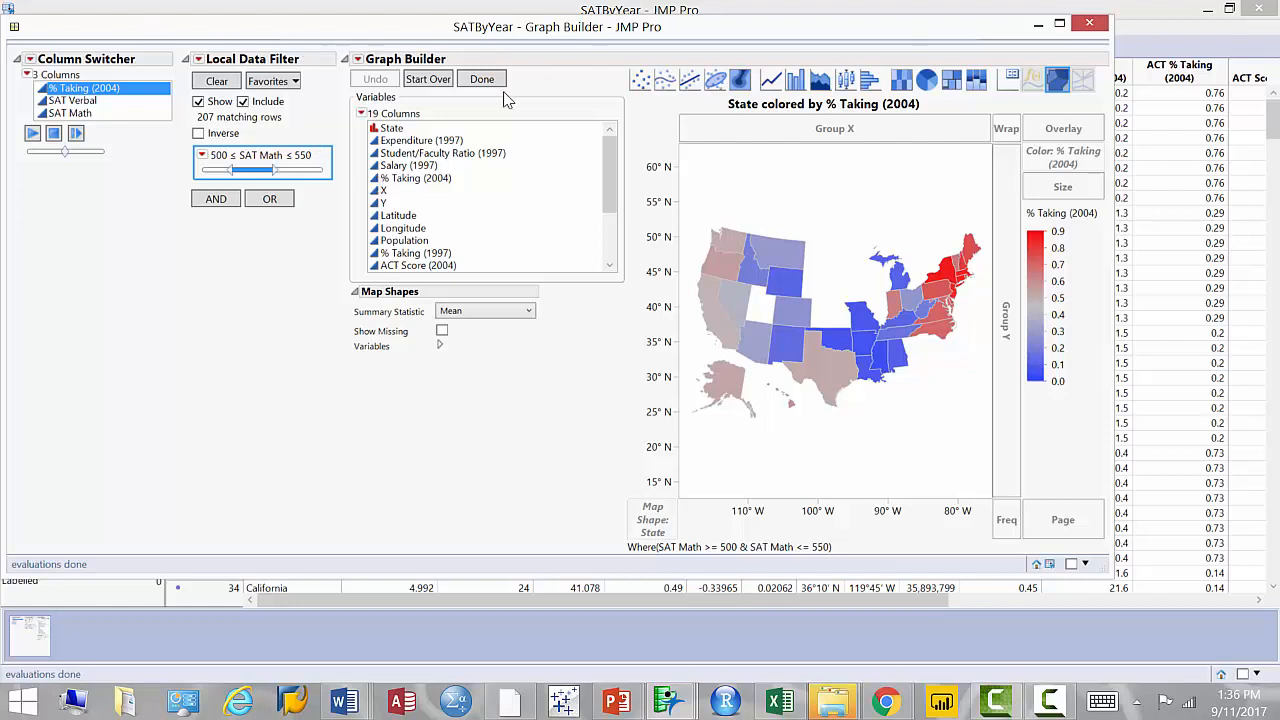
click(472, 80)
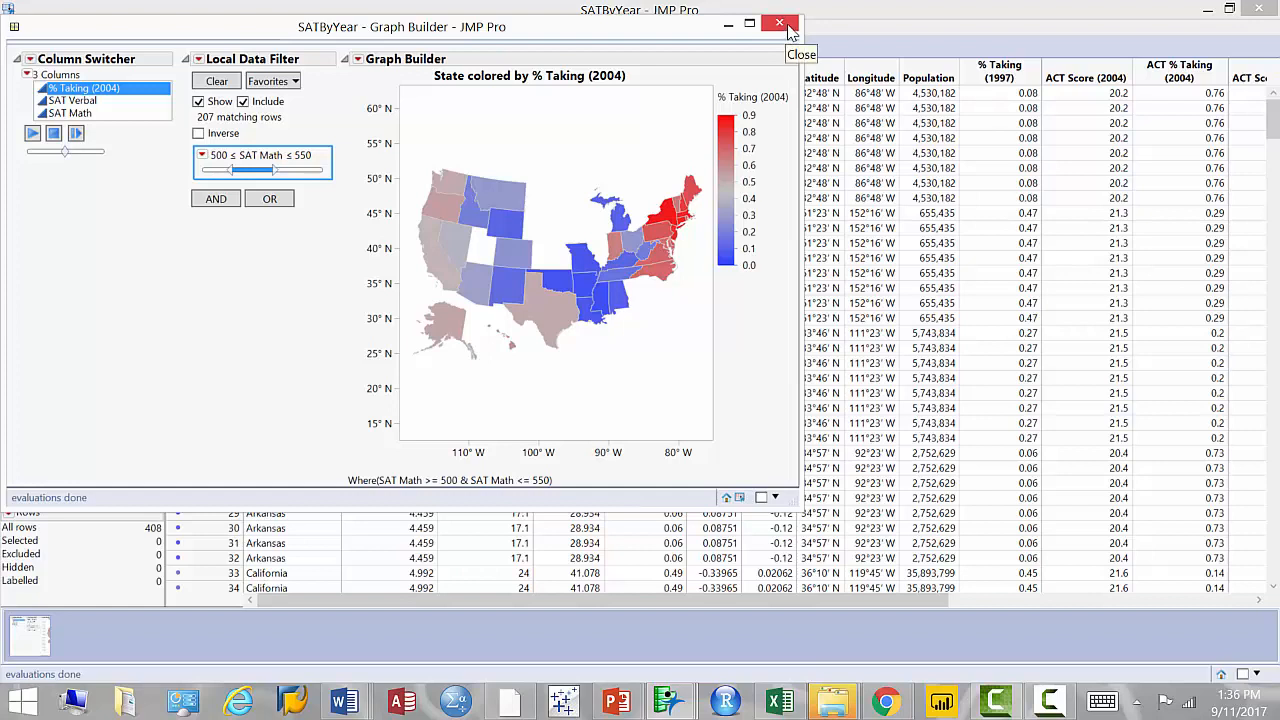
click(784, 28)
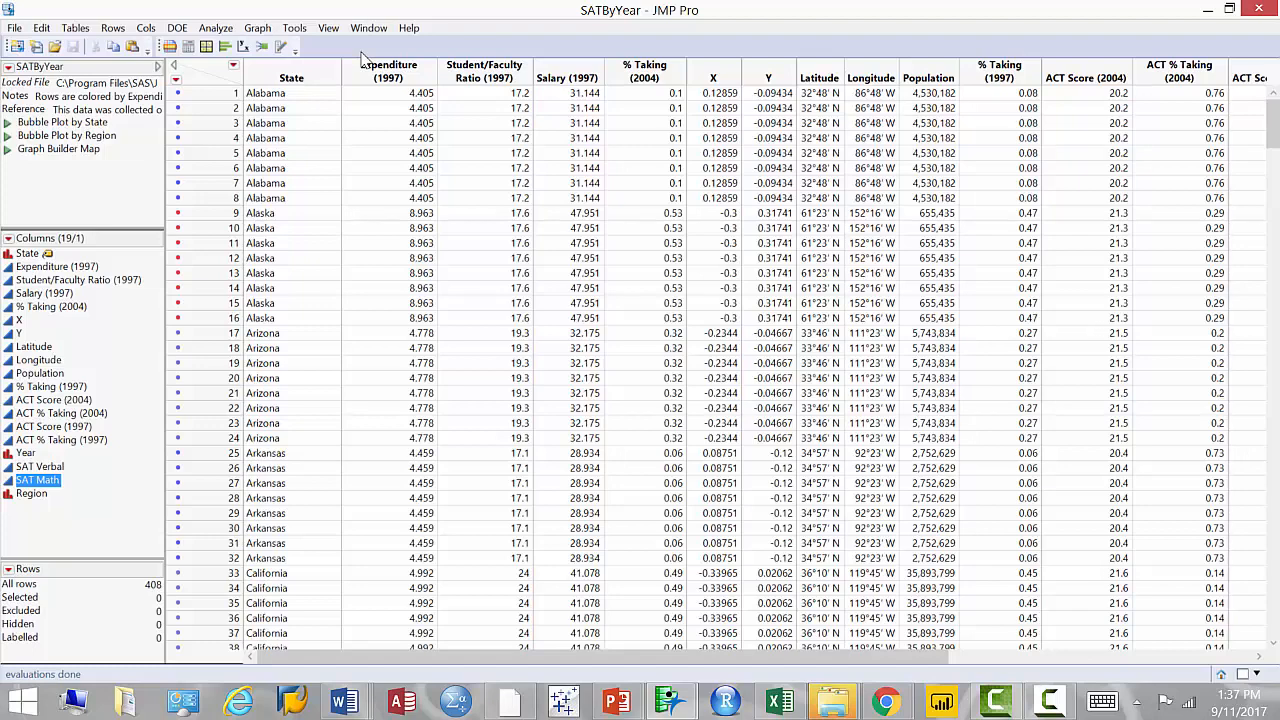
Create a bubble plot with SAT Verbal as Y and SAT Math as X
click(266, 30)
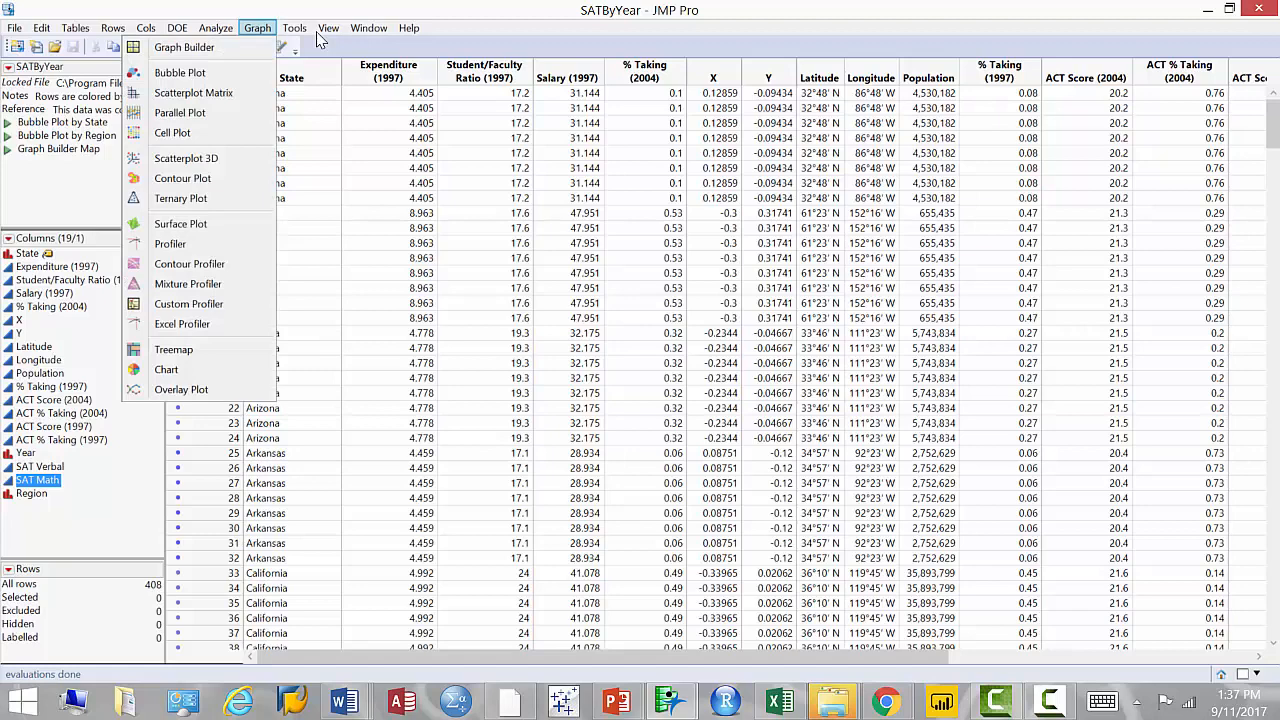
click(244, 82)
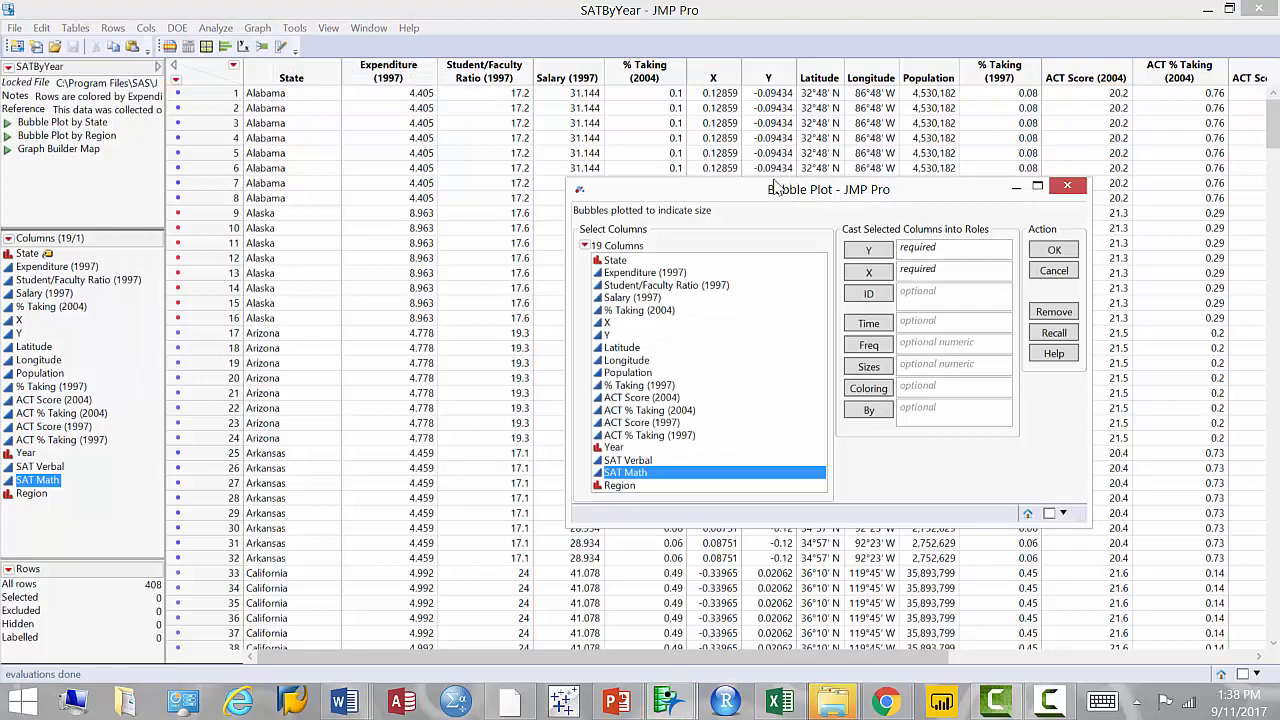
drag(779, 190, 644, 104)
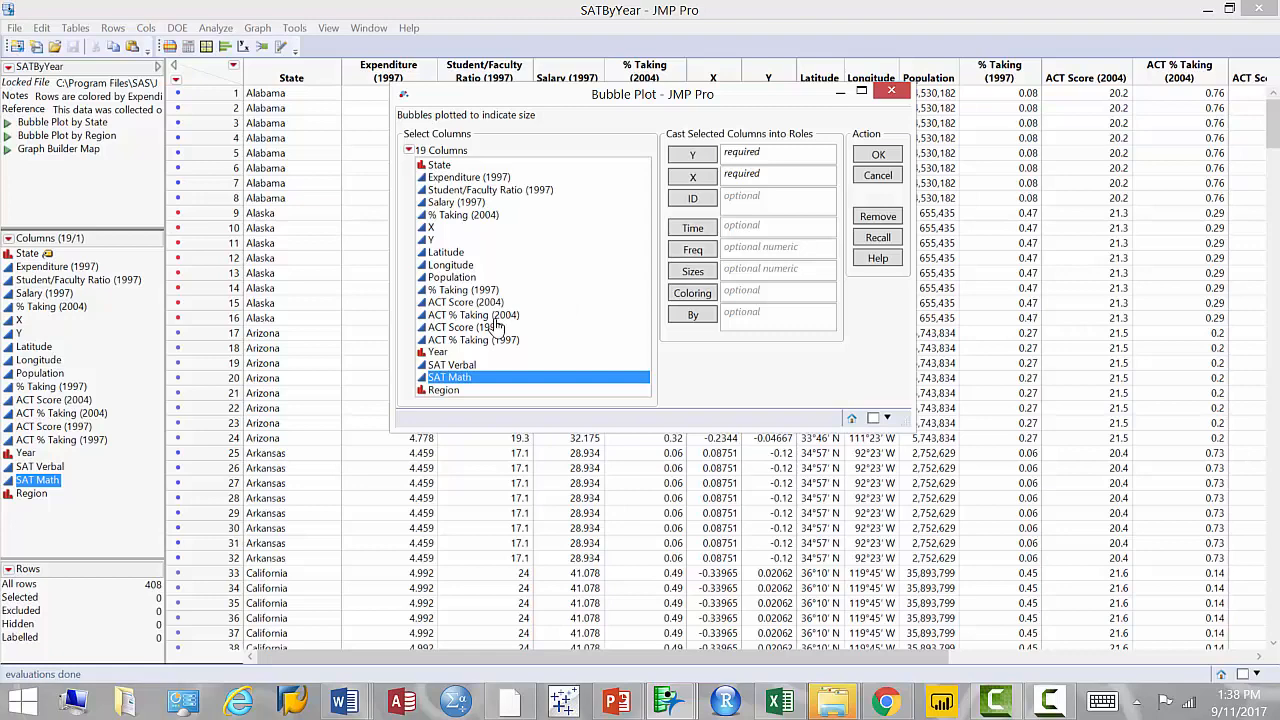
drag(490, 377, 750, 173)
click(465, 365)
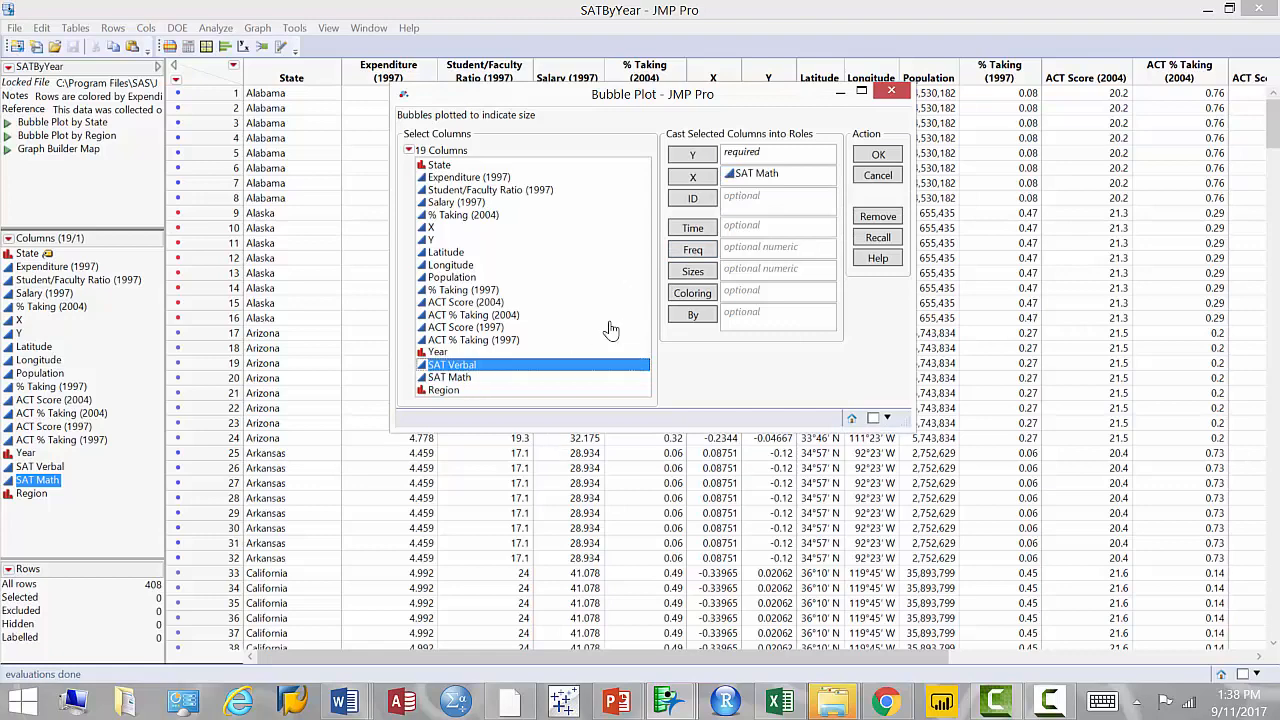
drag(611, 330, 760, 152)
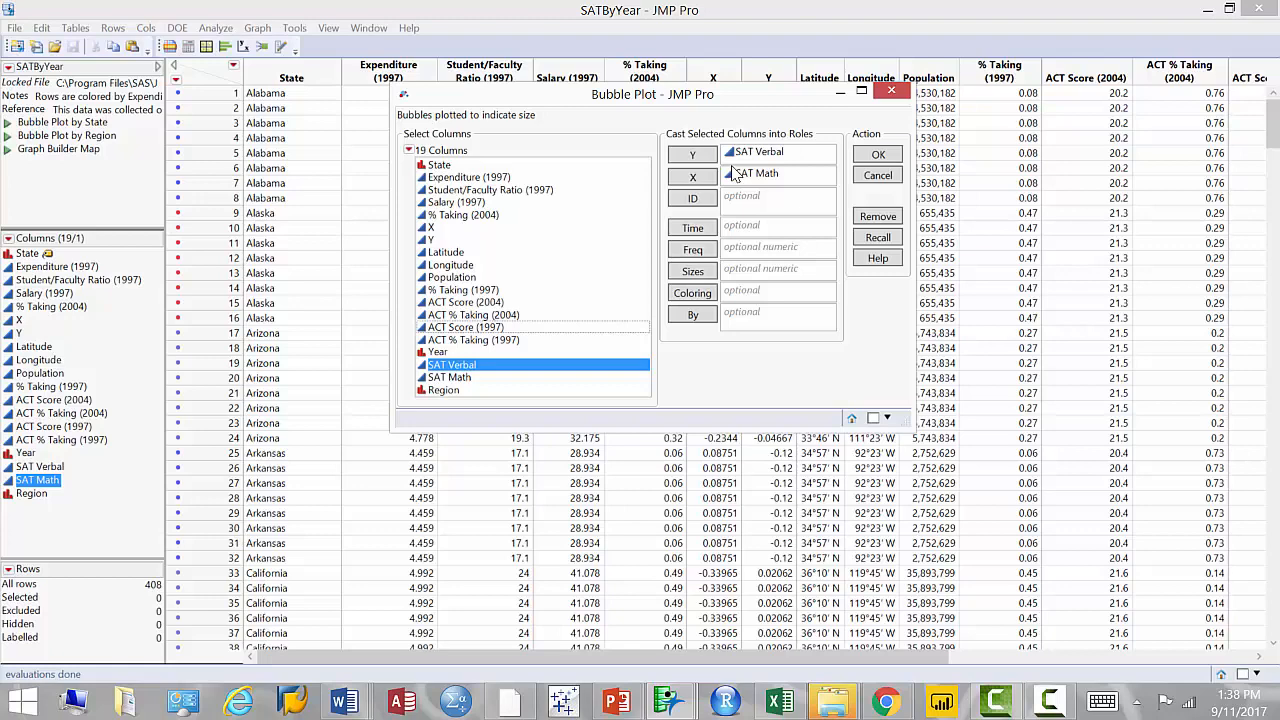
click(878, 154)
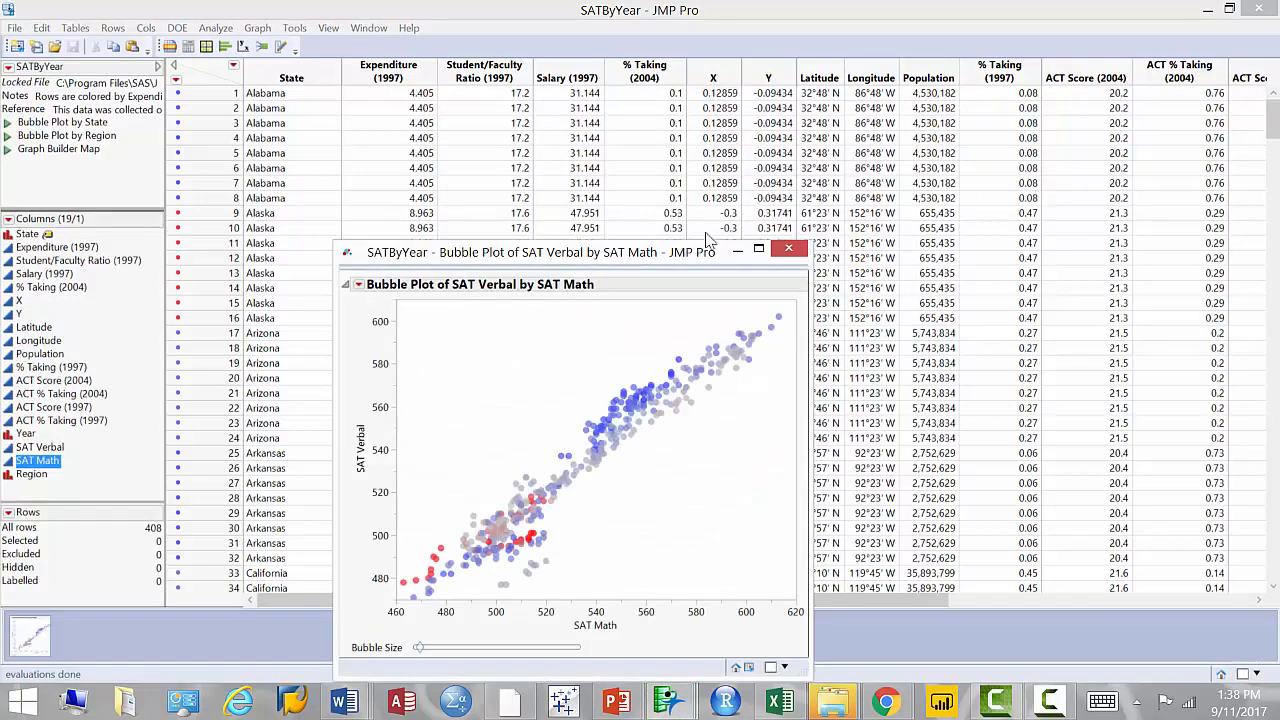
Reduce the bubble size to the minimum and close the bubble plot
drag(700, 252, 895, 130)
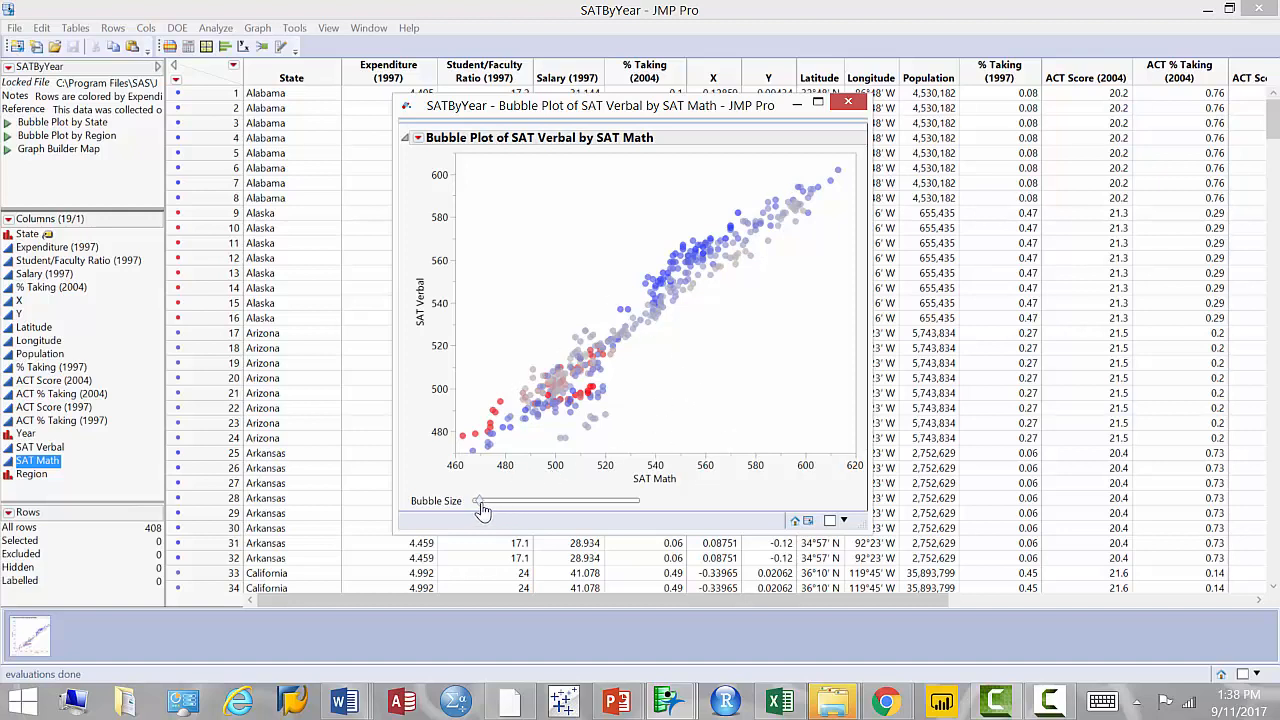
mouse_move(482, 510)
mouse_down()
mouse_move(502, 510)
mouse_move(460, 512)
mouse_move(498, 507)
mouse_move(479, 507)
mouse_up()
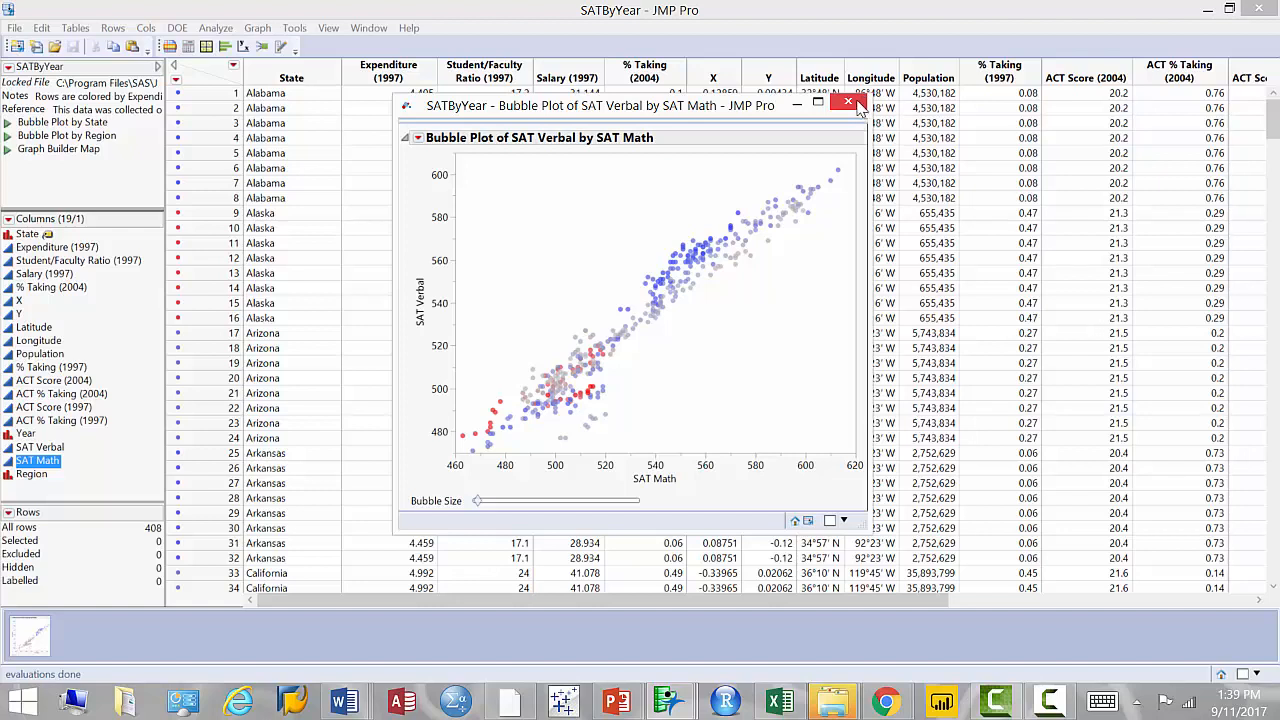
click(858, 108)
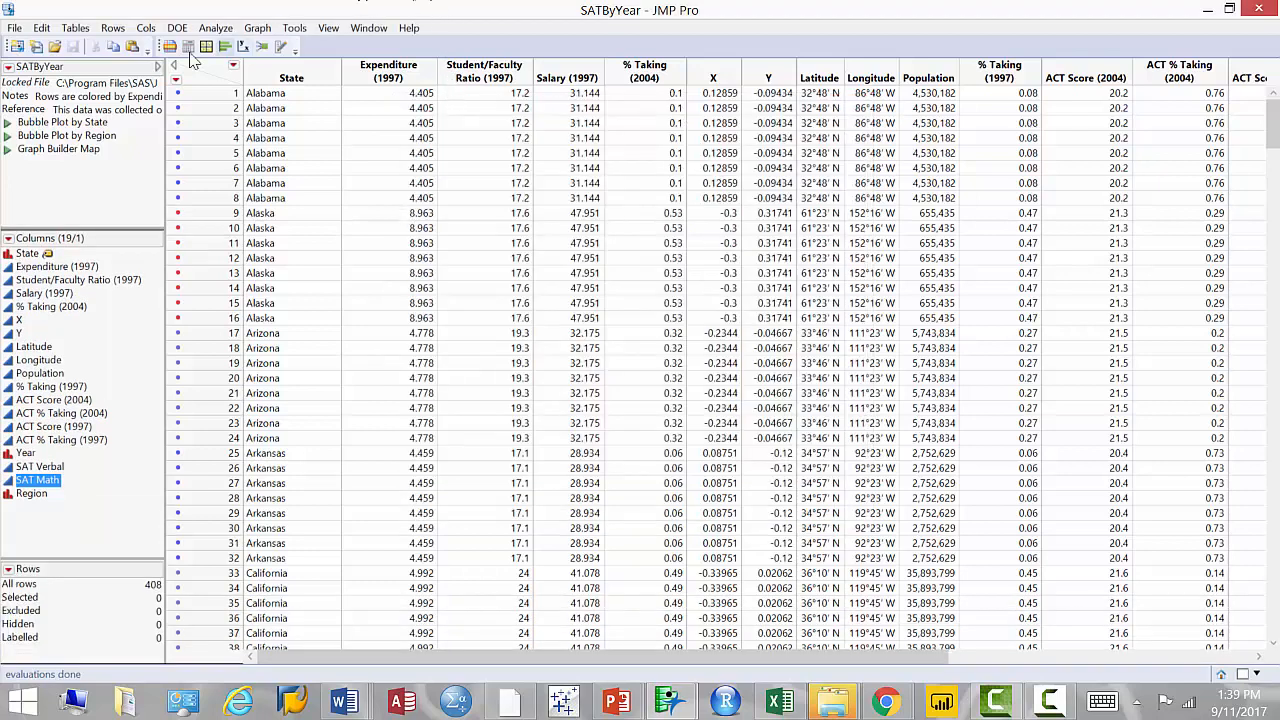
Create a bubble plot from the recalled SAT Verbal and SAT Math roles, adding Region as the ID
click(257, 28)
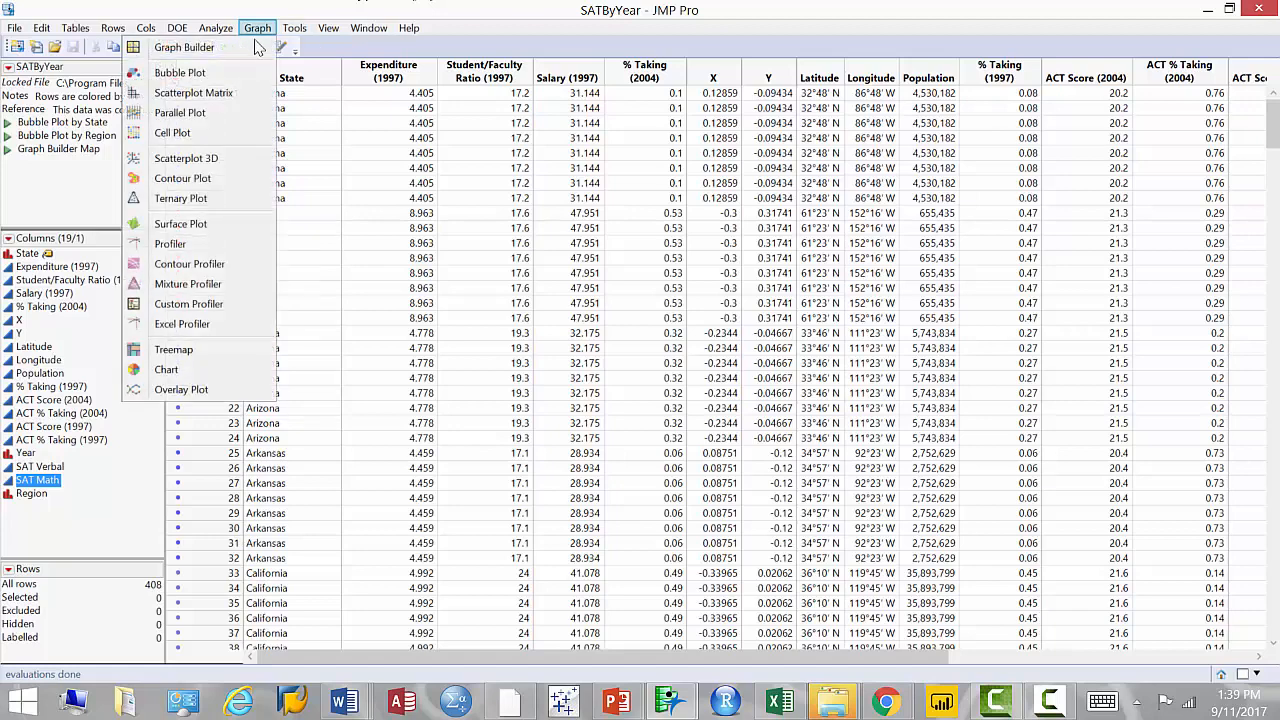
click(222, 74)
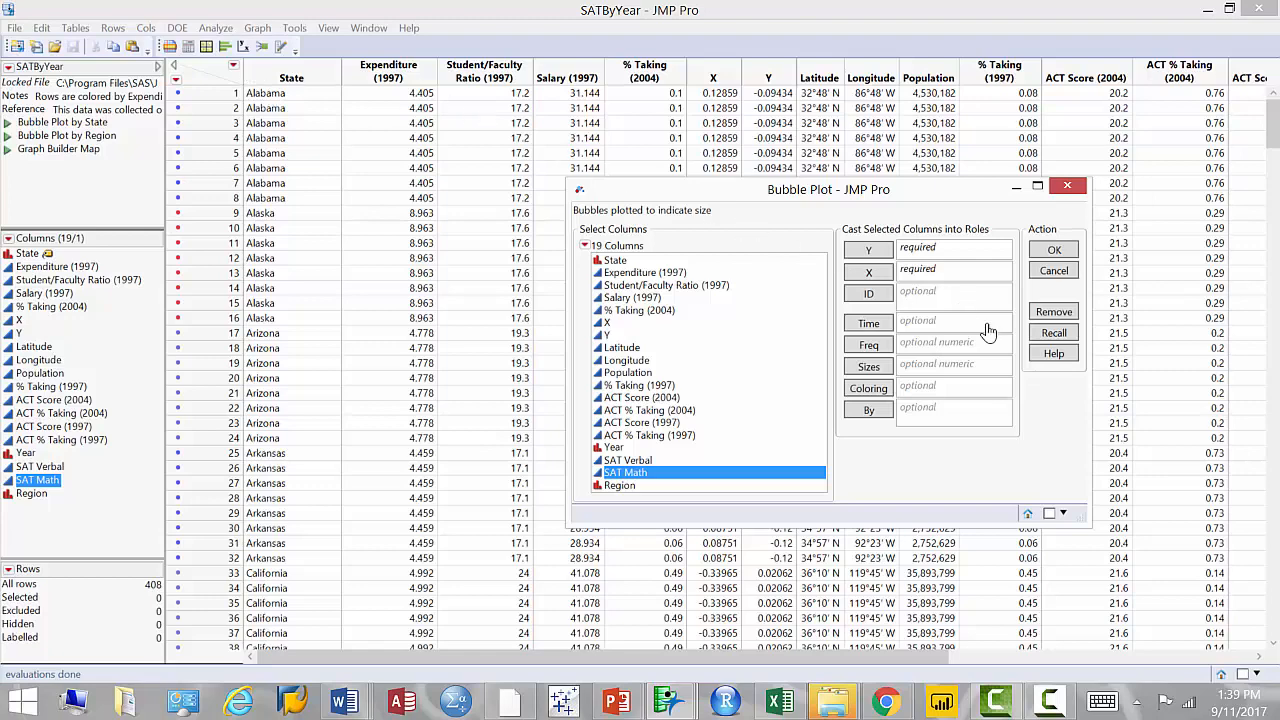
click(1053, 336)
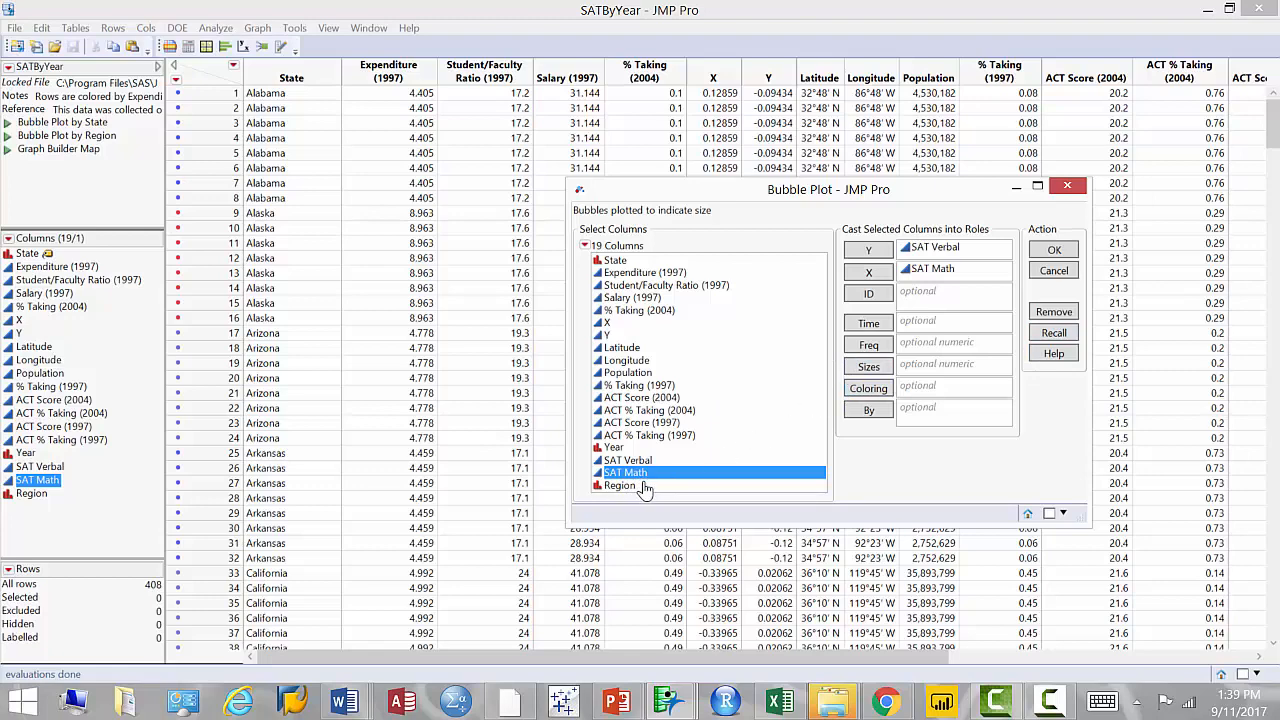
drag(636, 492, 924, 298)
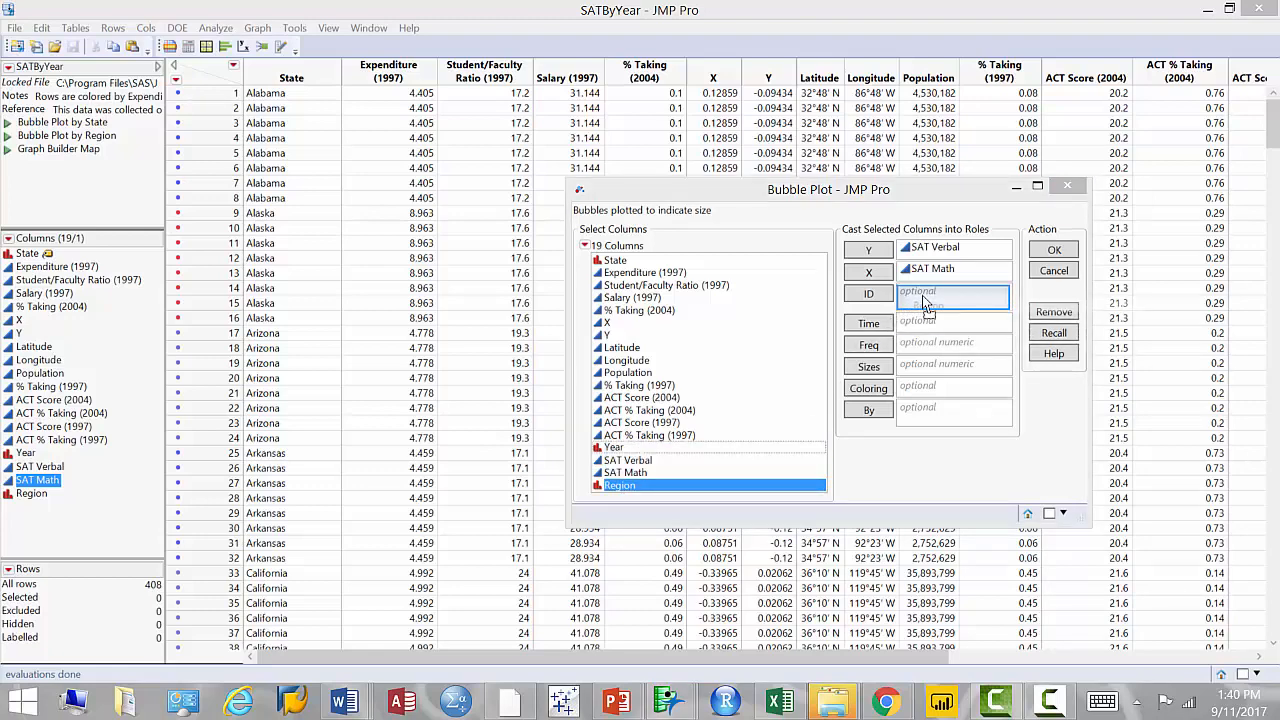
drag(923, 298, 923, 298)
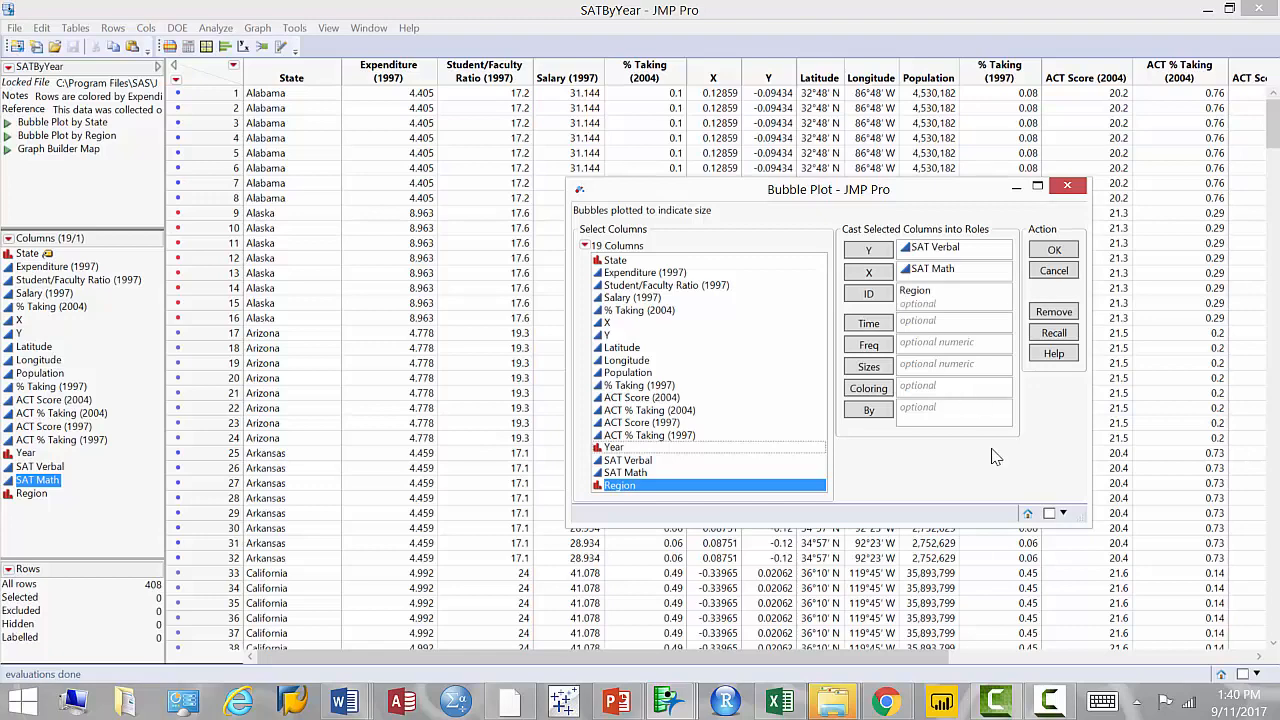
click(1056, 258)
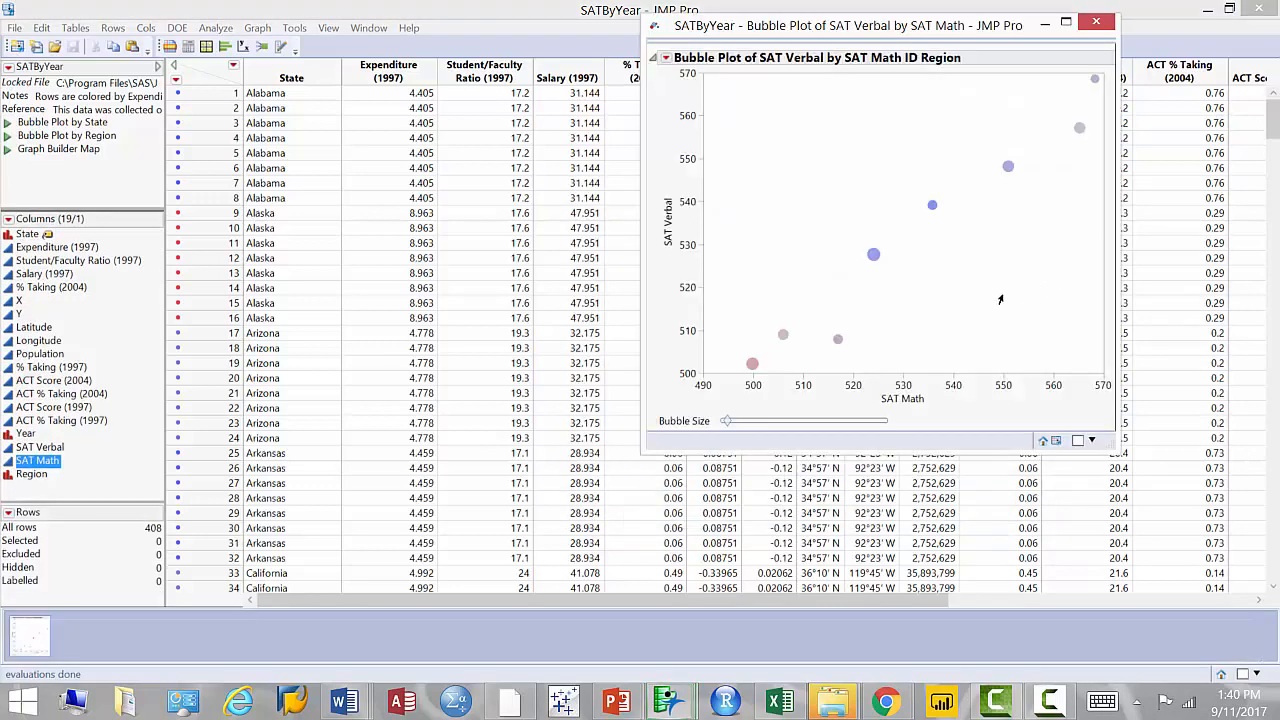
Examine the region bubbles in the SAT Verbal by SAT Math plot, and close the plot
drag(906, 33, 731, 99)
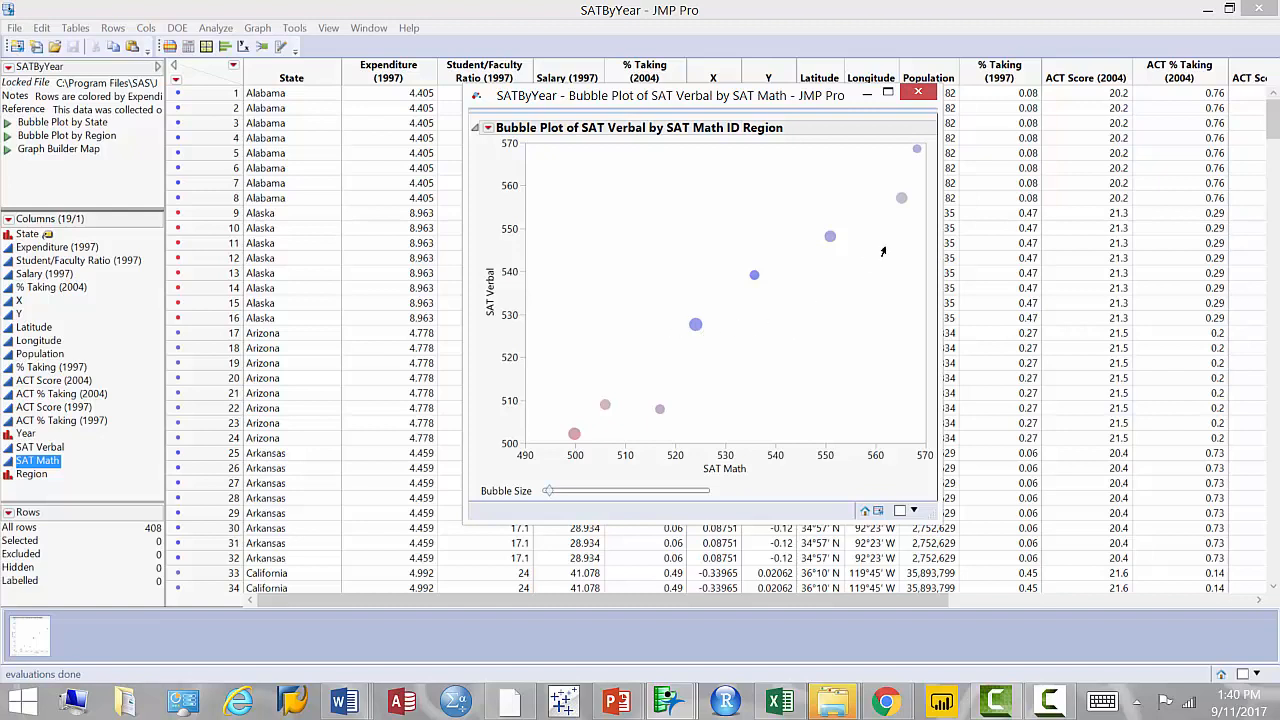
mouse_move(829, 243)
click(920, 95)
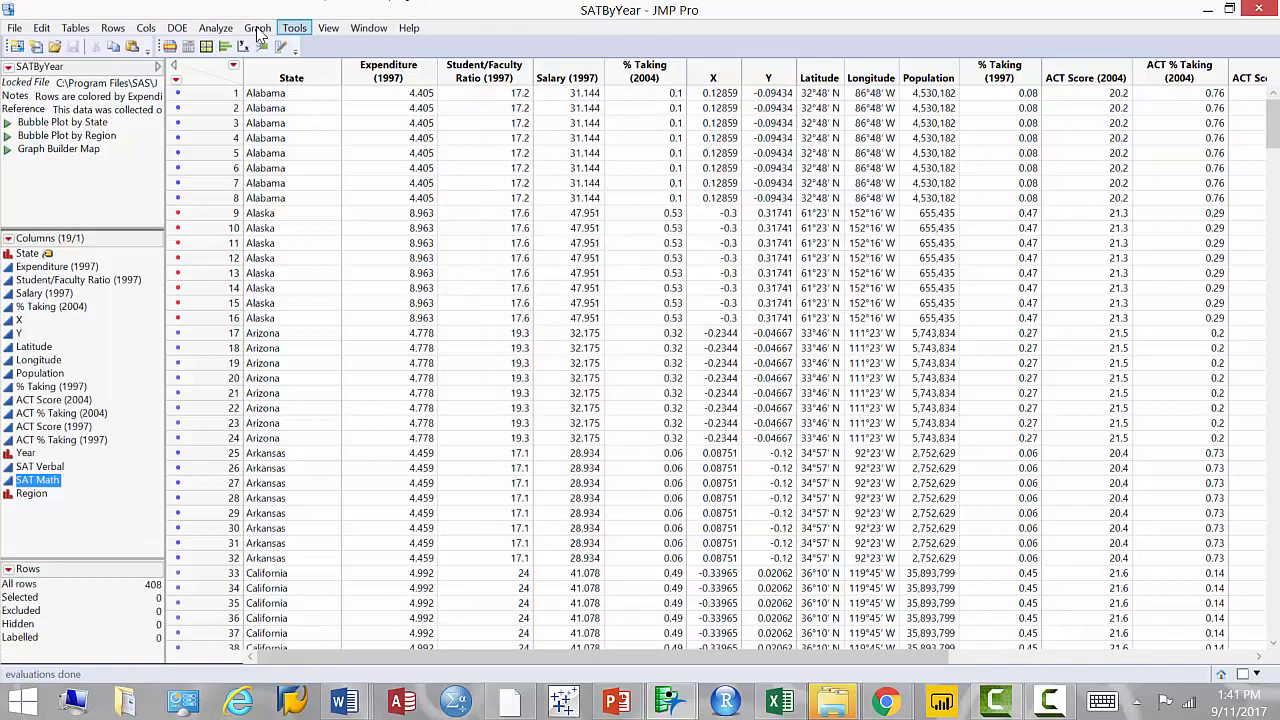
Create a bubble plot from the recalled SAT Verbal, SAT Math and Region roles, adding Year as the Time variable
click(257, 28)
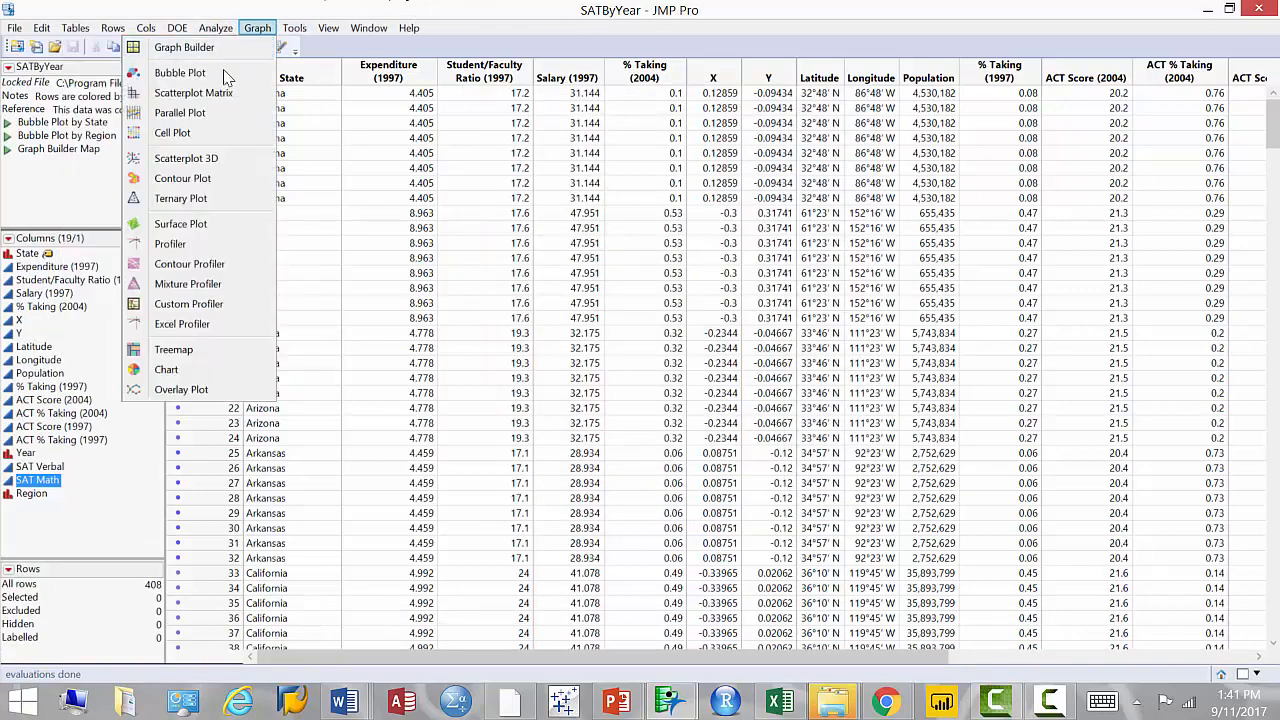
click(290, 77)
click(1052, 333)
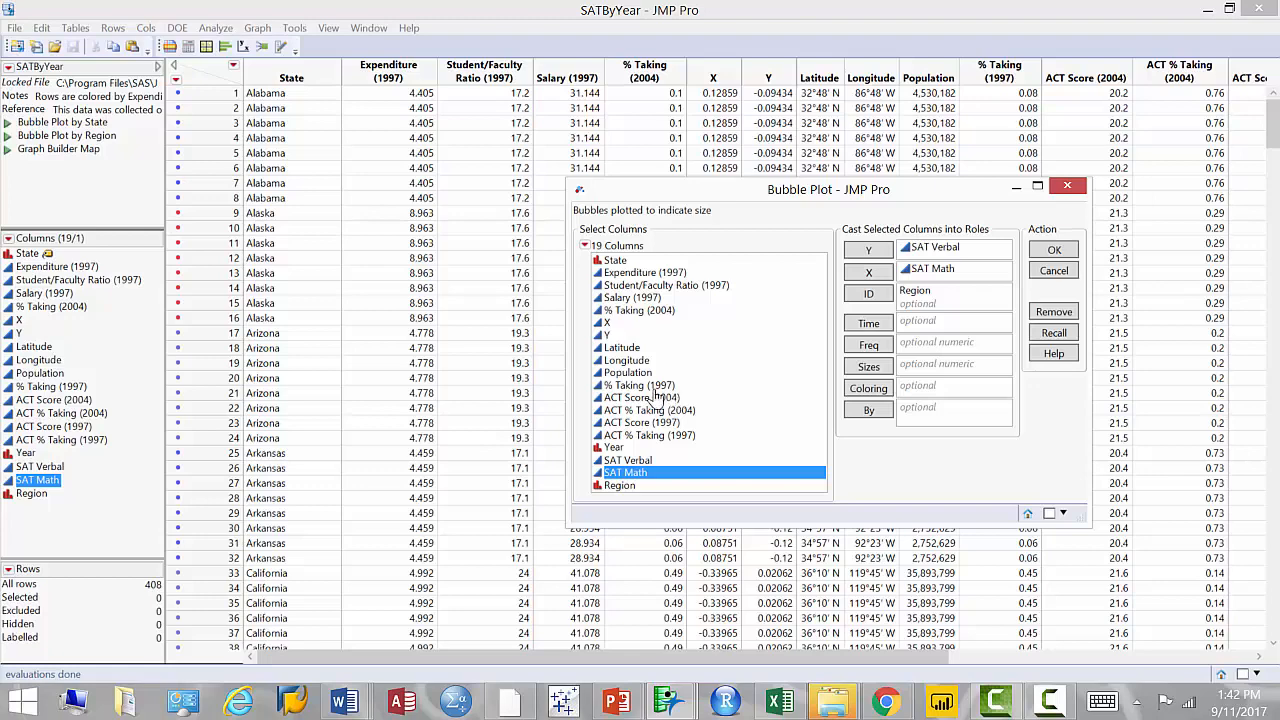
drag(619, 449, 935, 328)
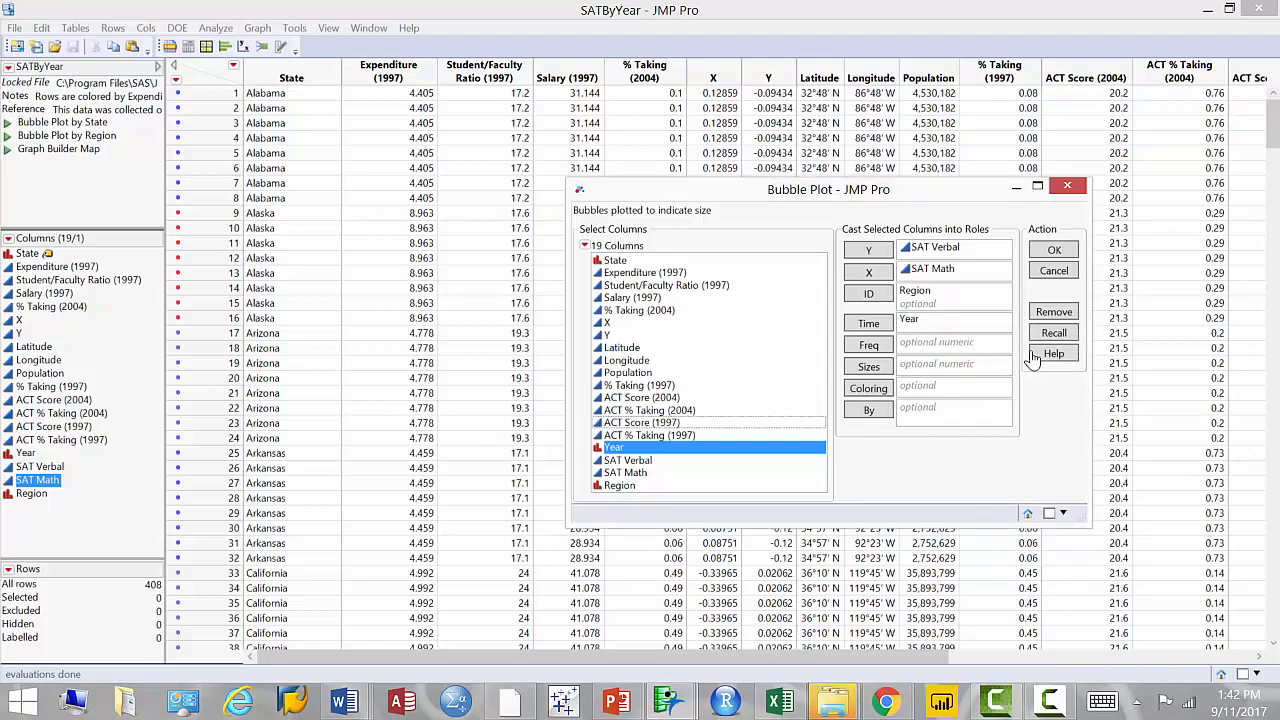
click(1068, 253)
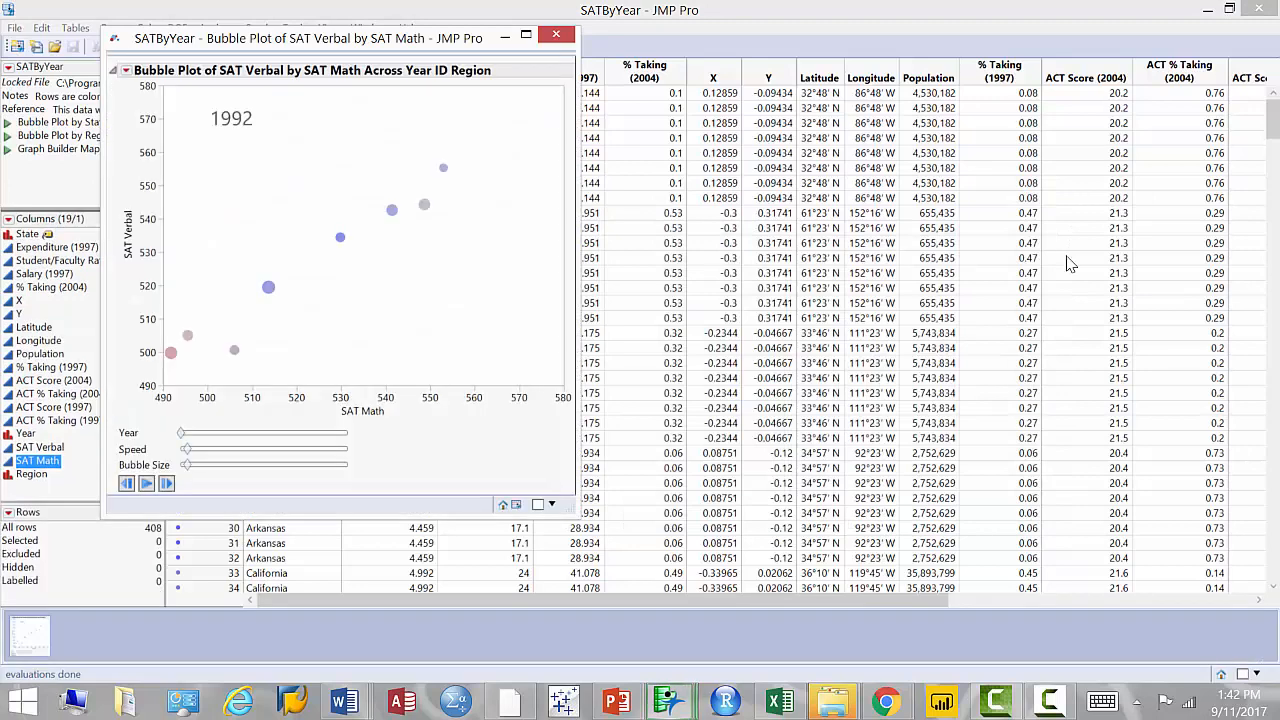
Play the region bubbles' animation across the years, stop it at 2004 and close the plot
drag(382, 39, 714, 36)
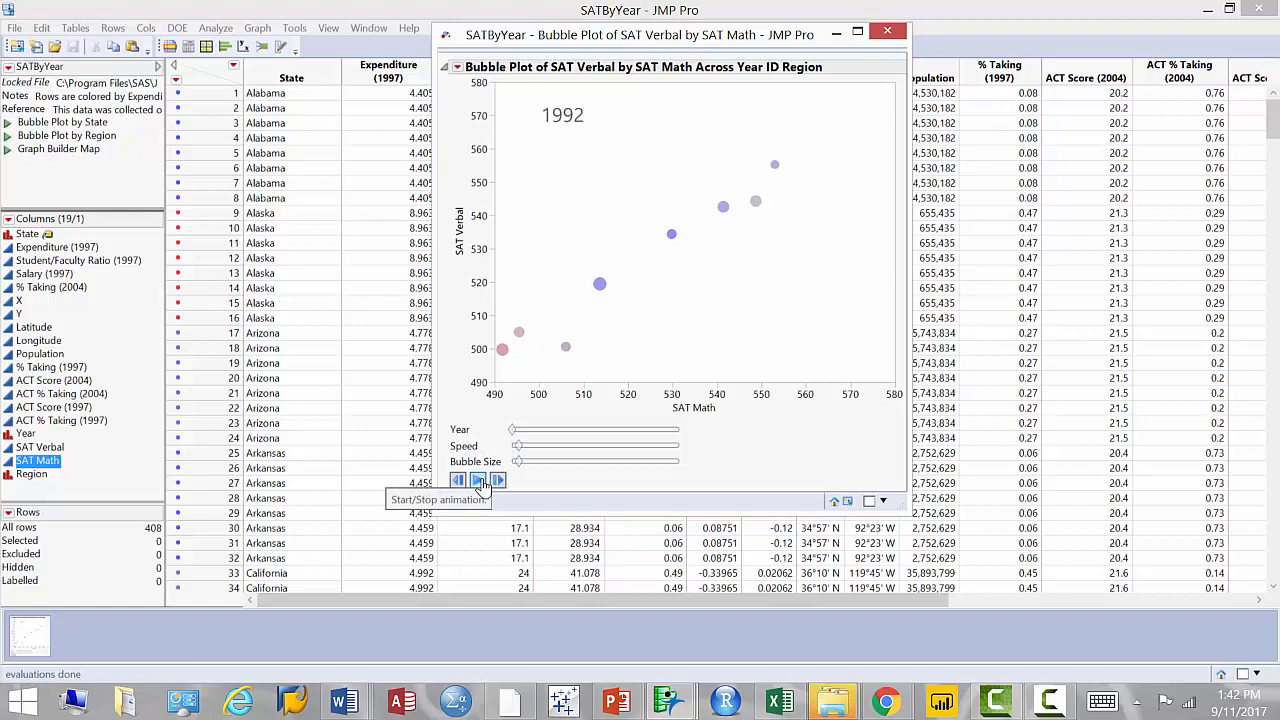
click(478, 481)
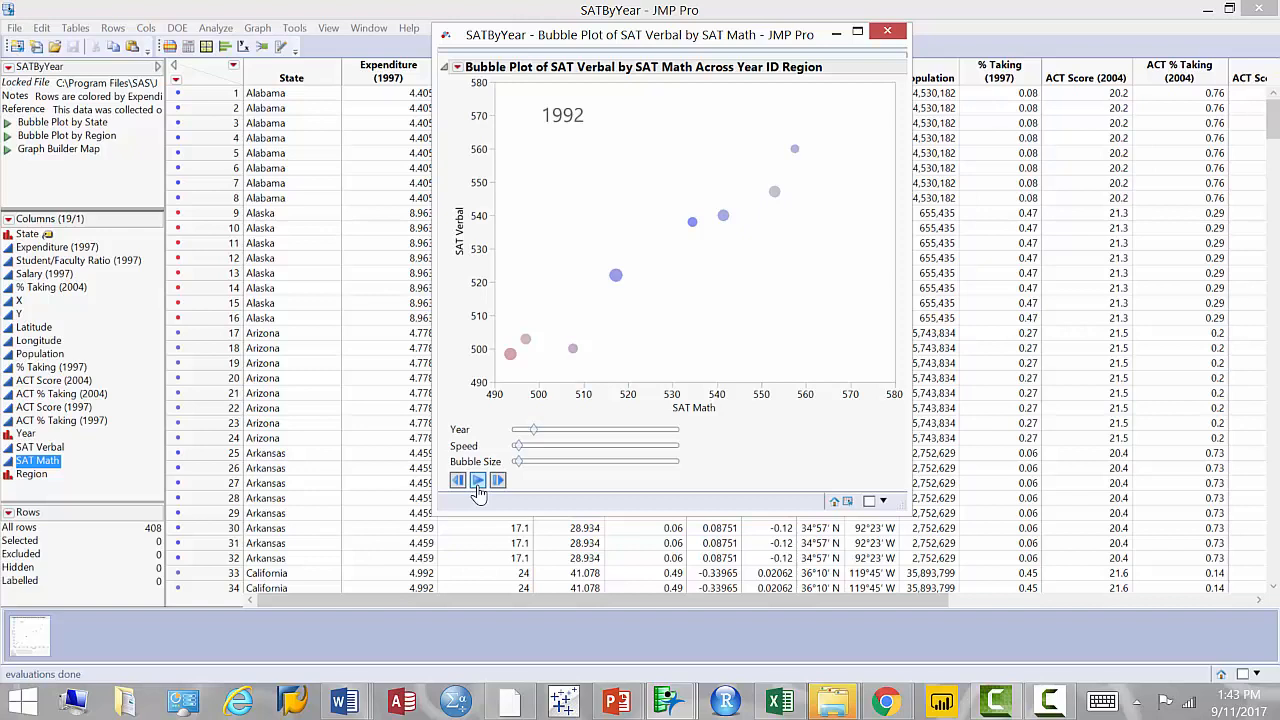
click(478, 482)
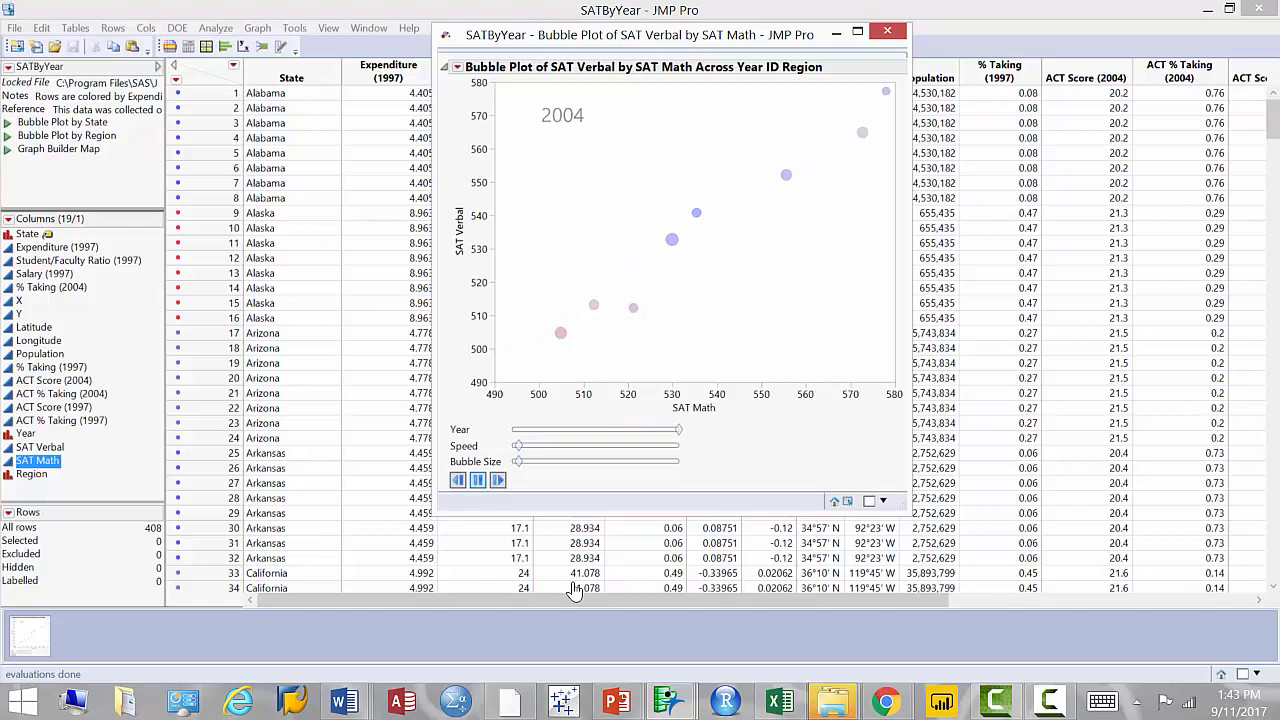
click(478, 482)
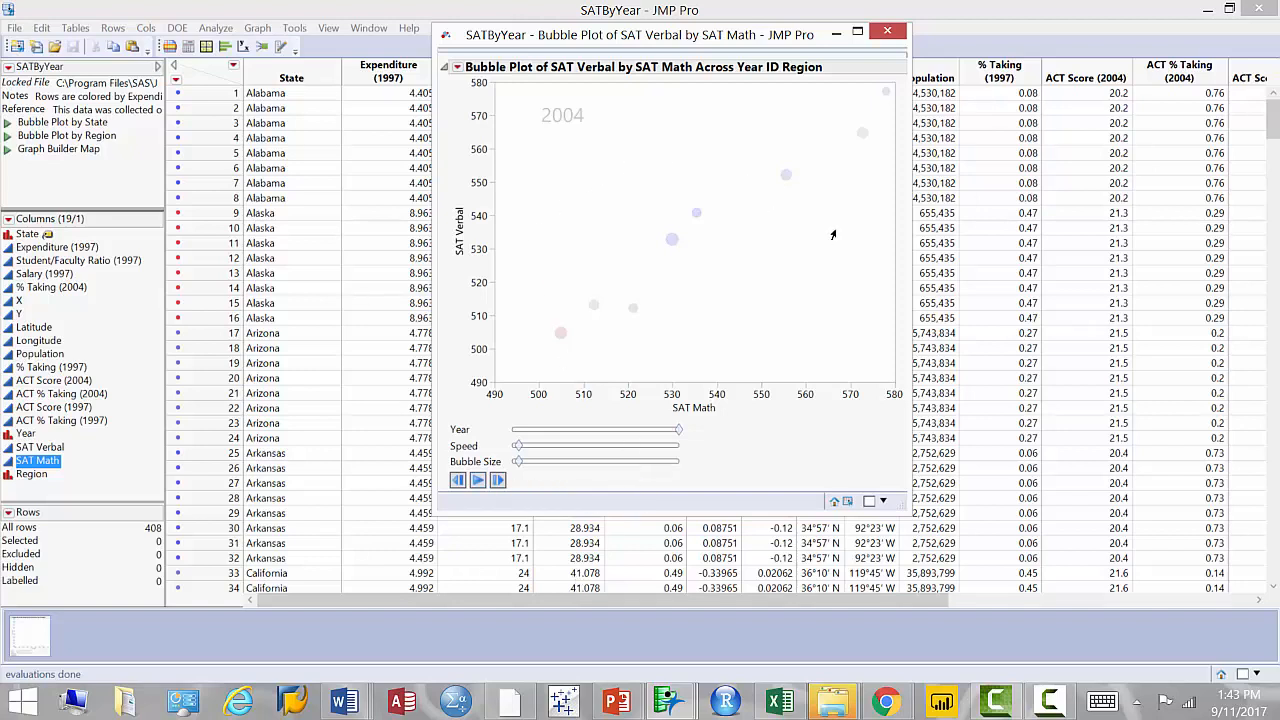
click(889, 33)
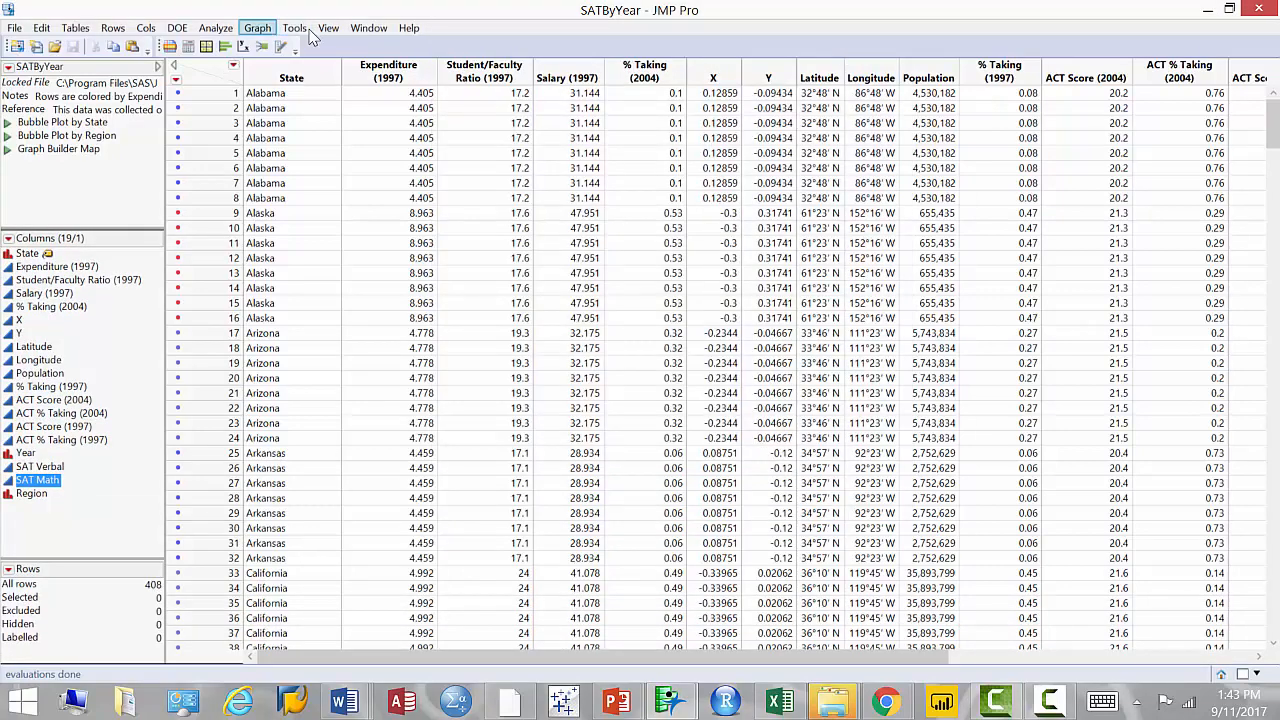
Create a bubble plot from the recalled roles, adding Region for coloring and % Taking (2004) for bubble sizes
click(257, 28)
click(258, 85)
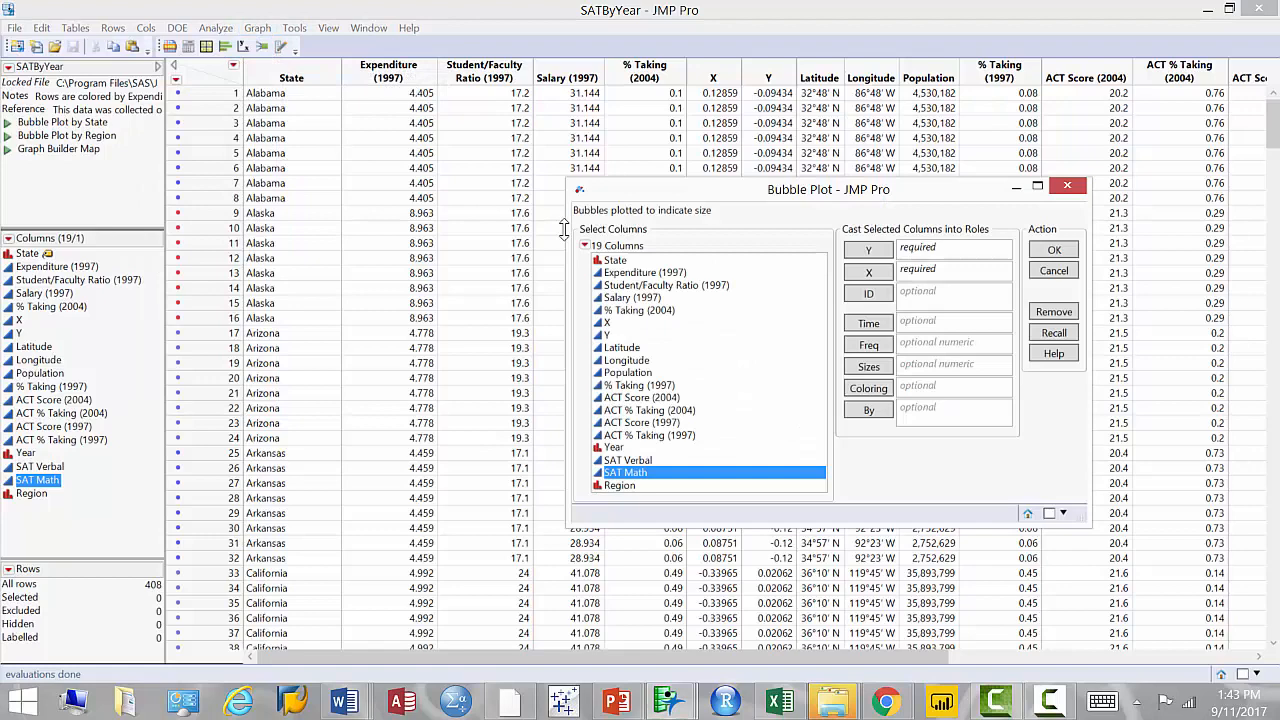
click(1060, 335)
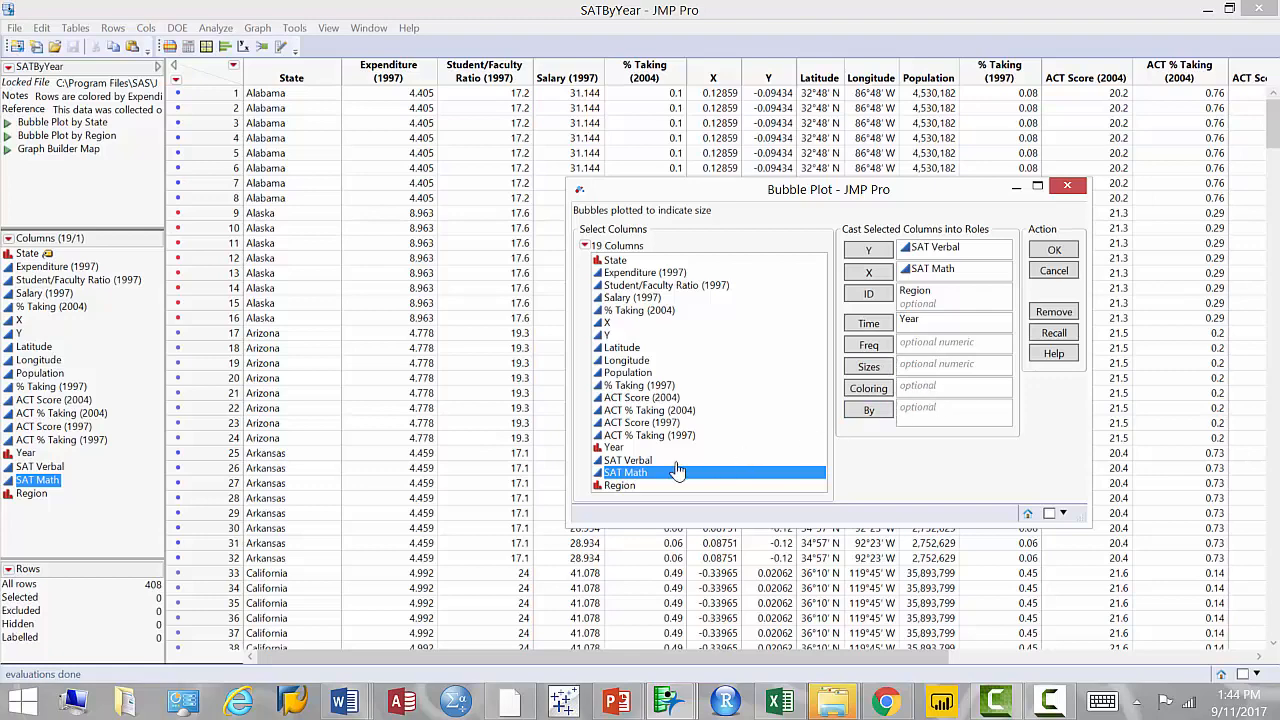
drag(619, 495, 915, 407)
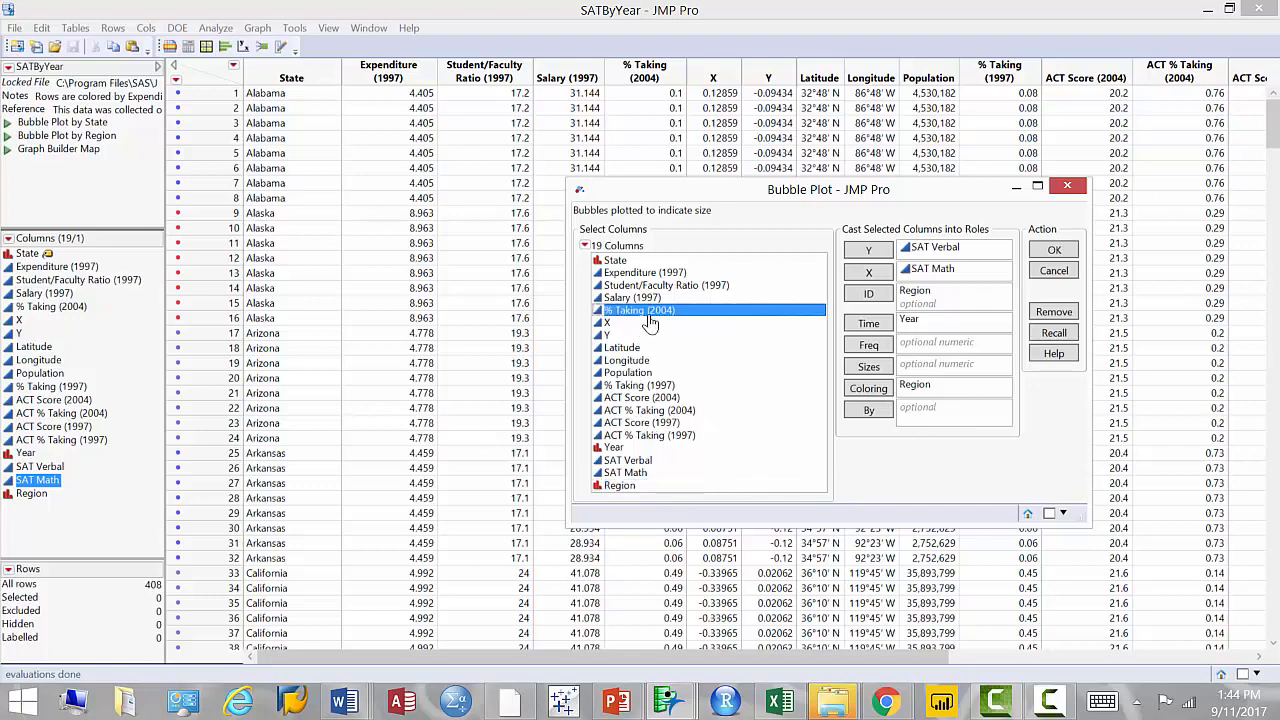
drag(650, 316, 955, 386)
click(1052, 248)
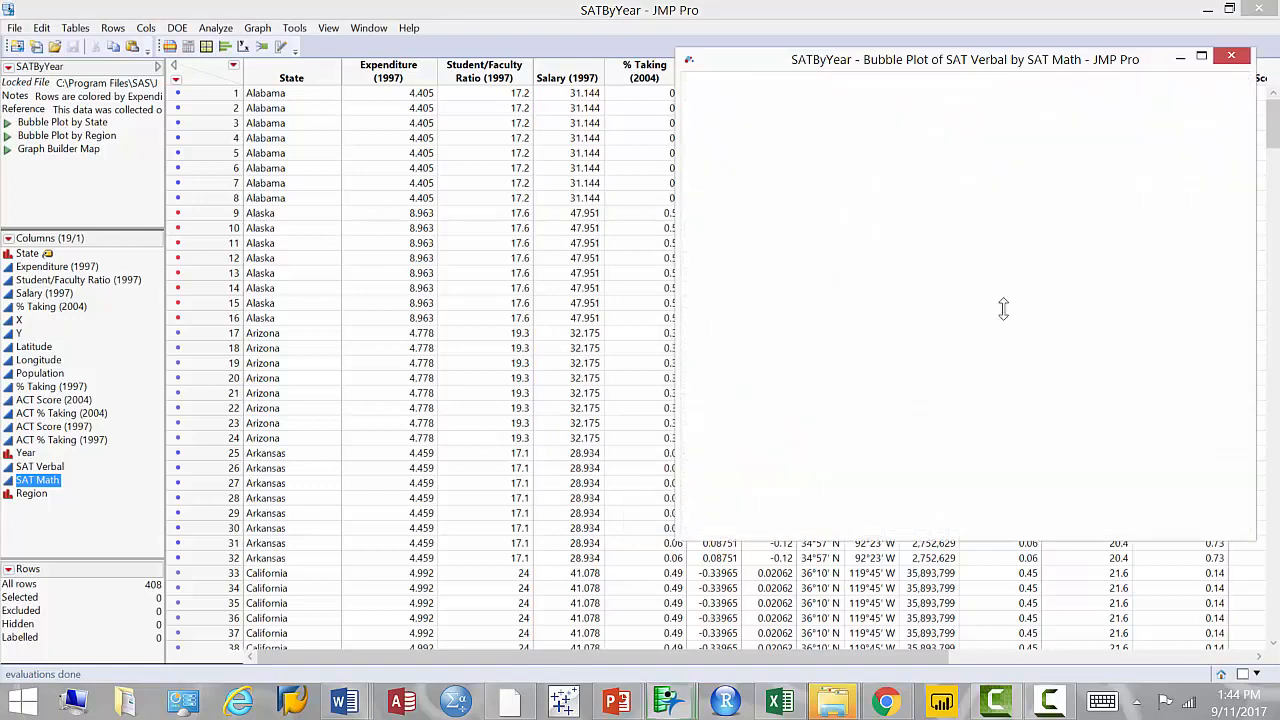
Play the colored and sized bubble plot's animation across the years and stop it at 2004
drag(870, 80, 838, 85)
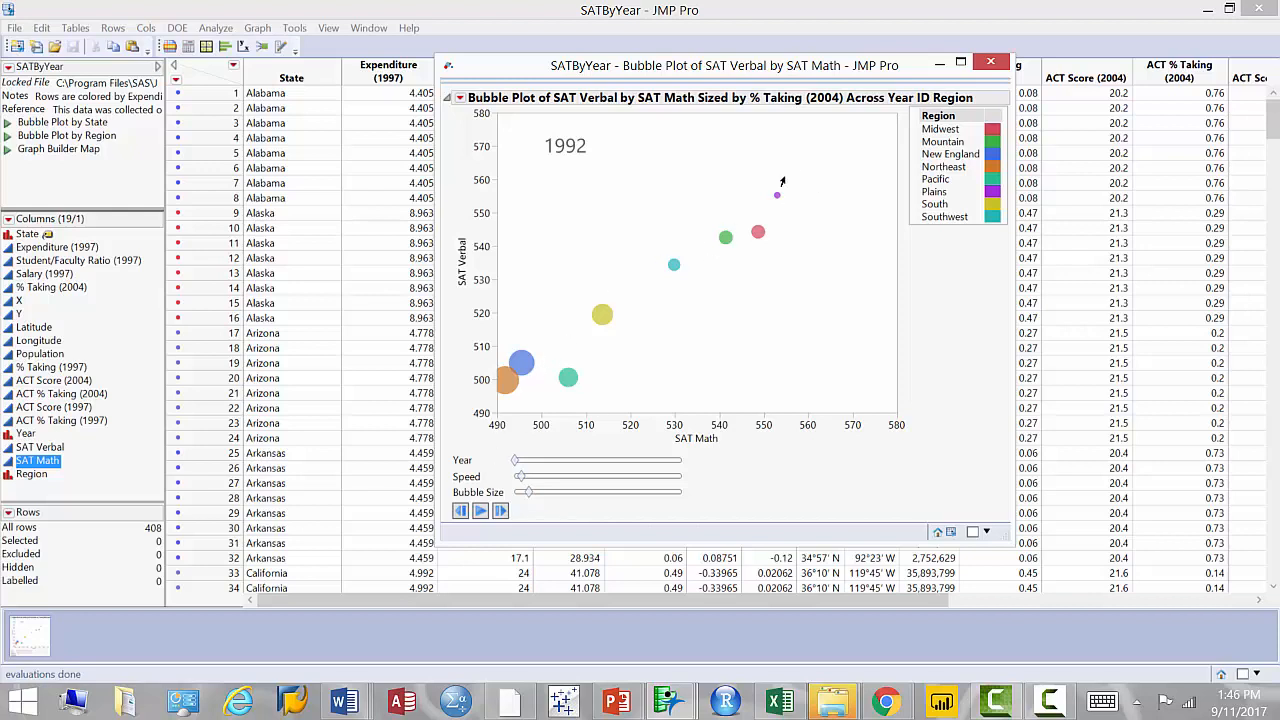
click(480, 510)
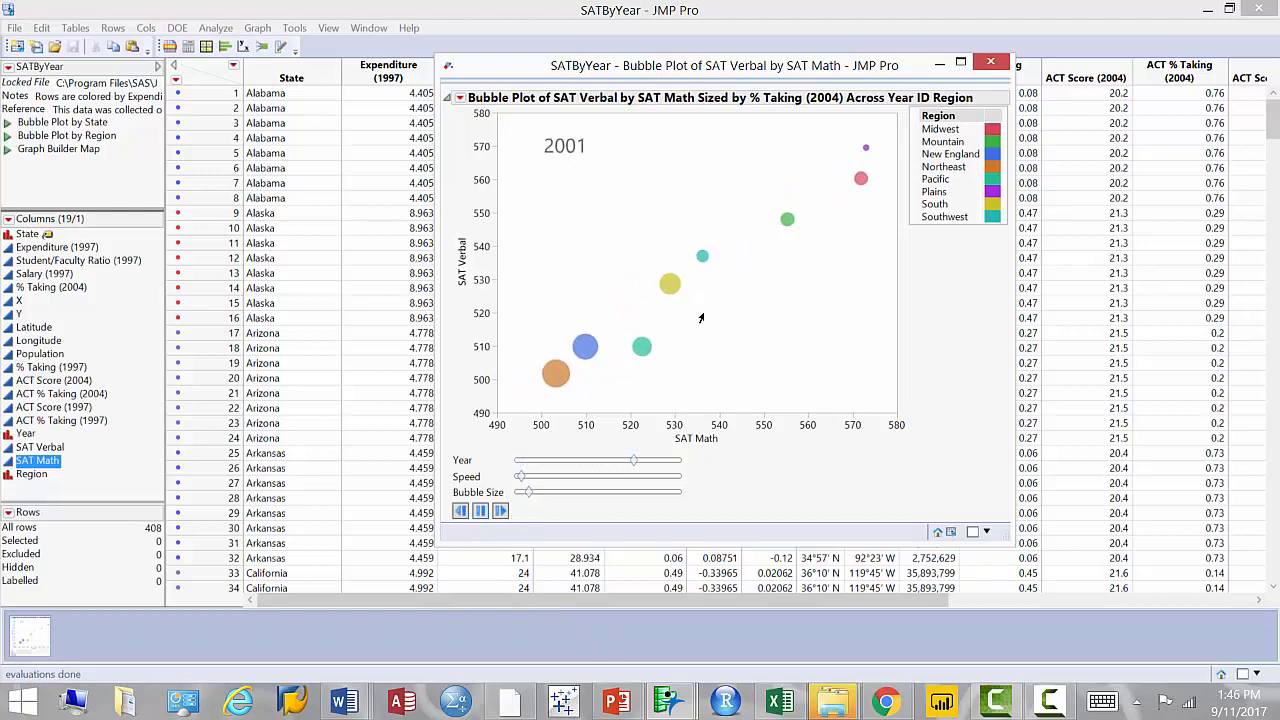
click(480, 510)
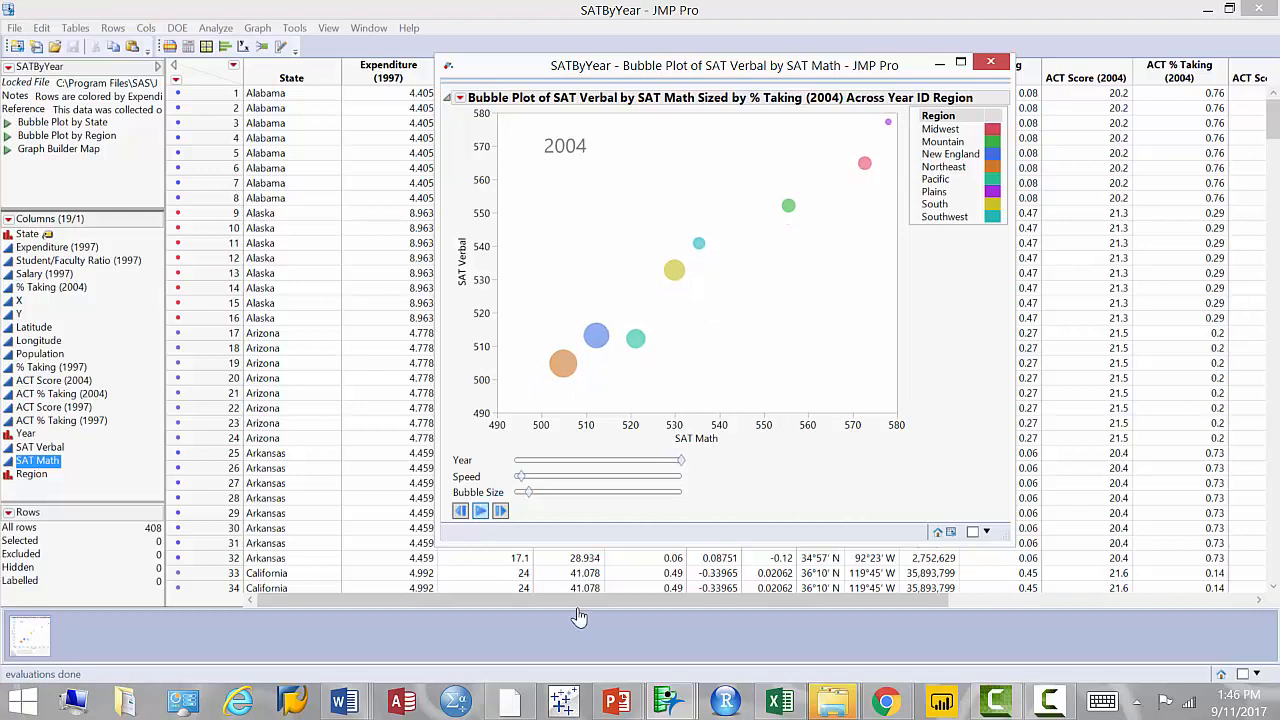